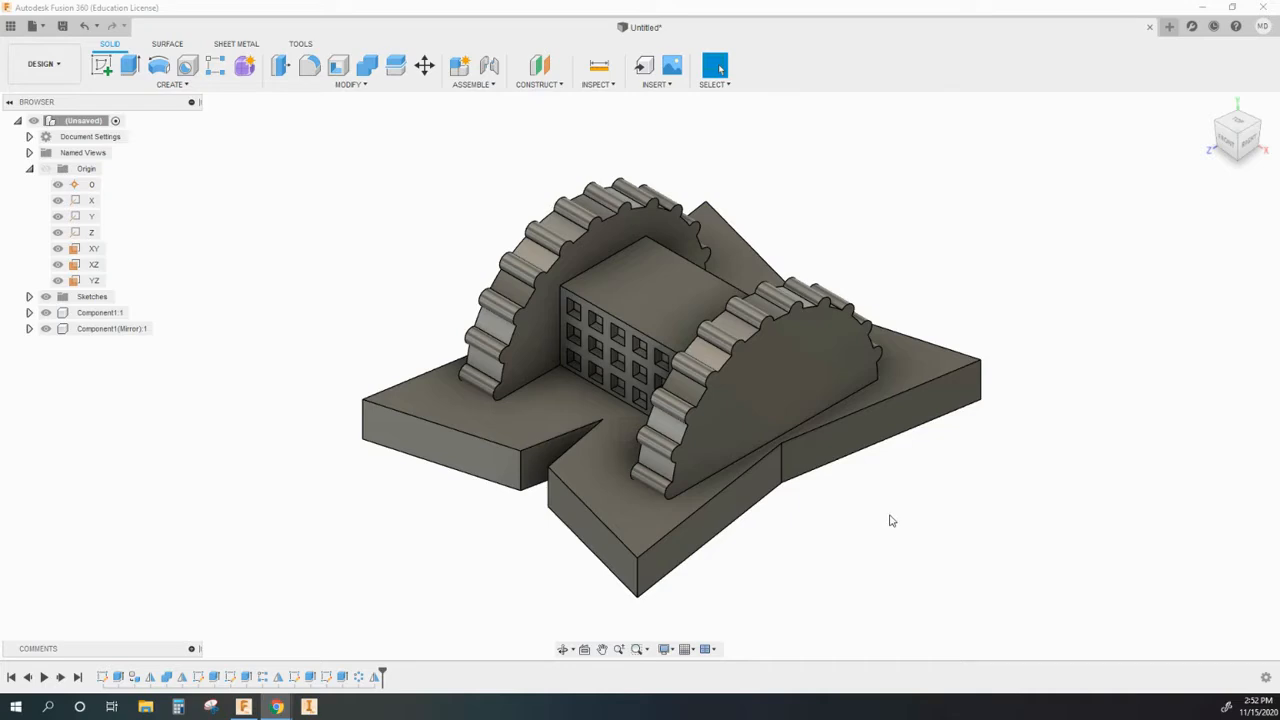
# Create a new design and start a sketch on the horizontal origin plane
pyautogui.scroll(-1, 892, 520)
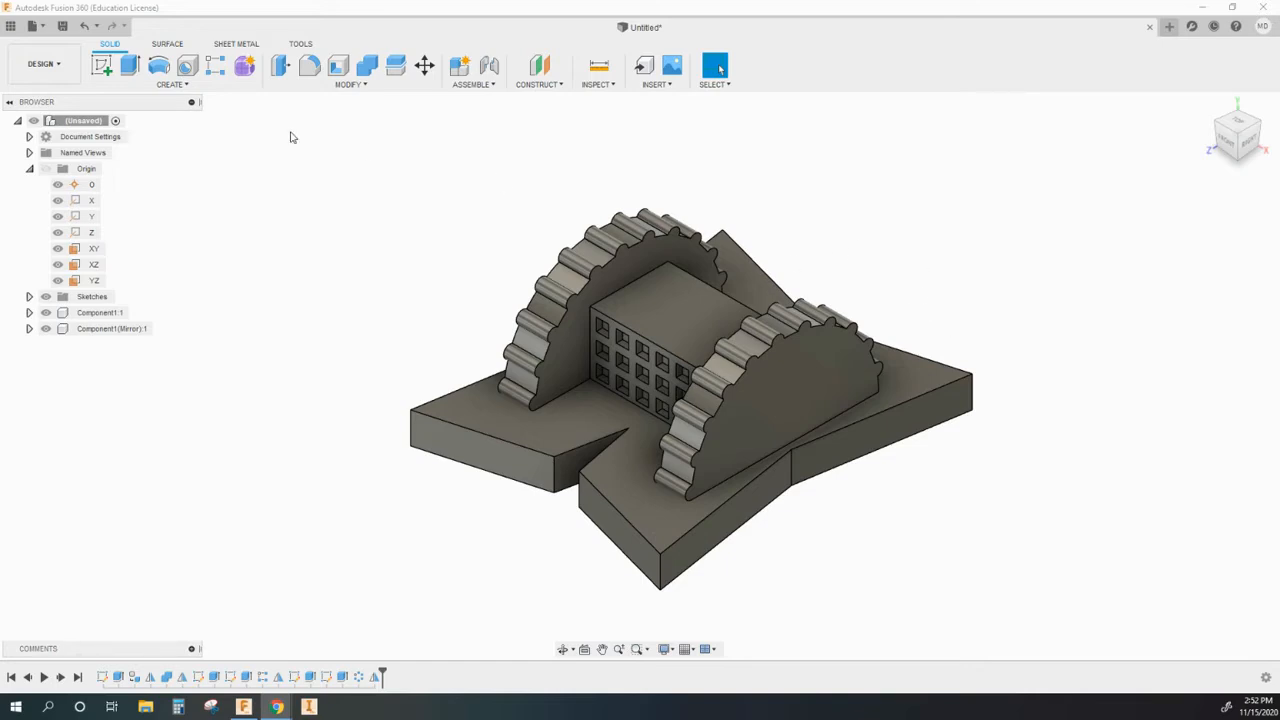
pyautogui.click(33, 26)
pyautogui.click(47, 48)
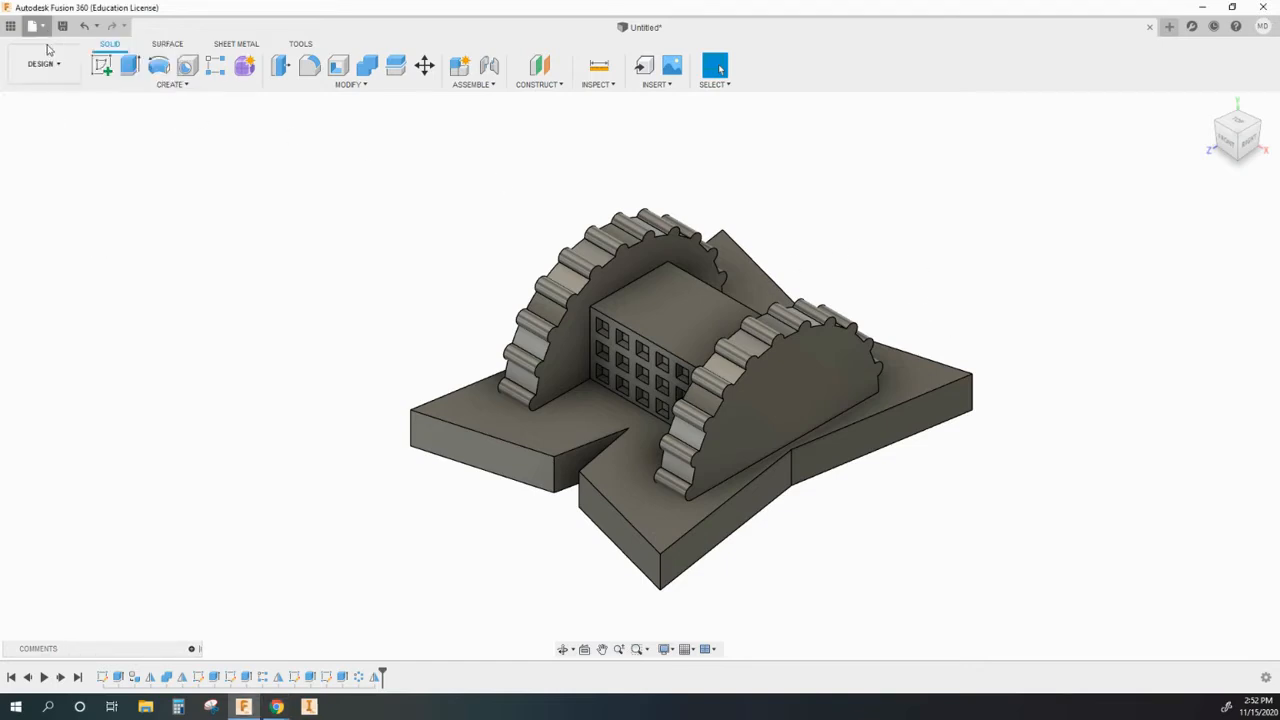
pyautogui.click(105, 70)
pyautogui.click(665, 421)
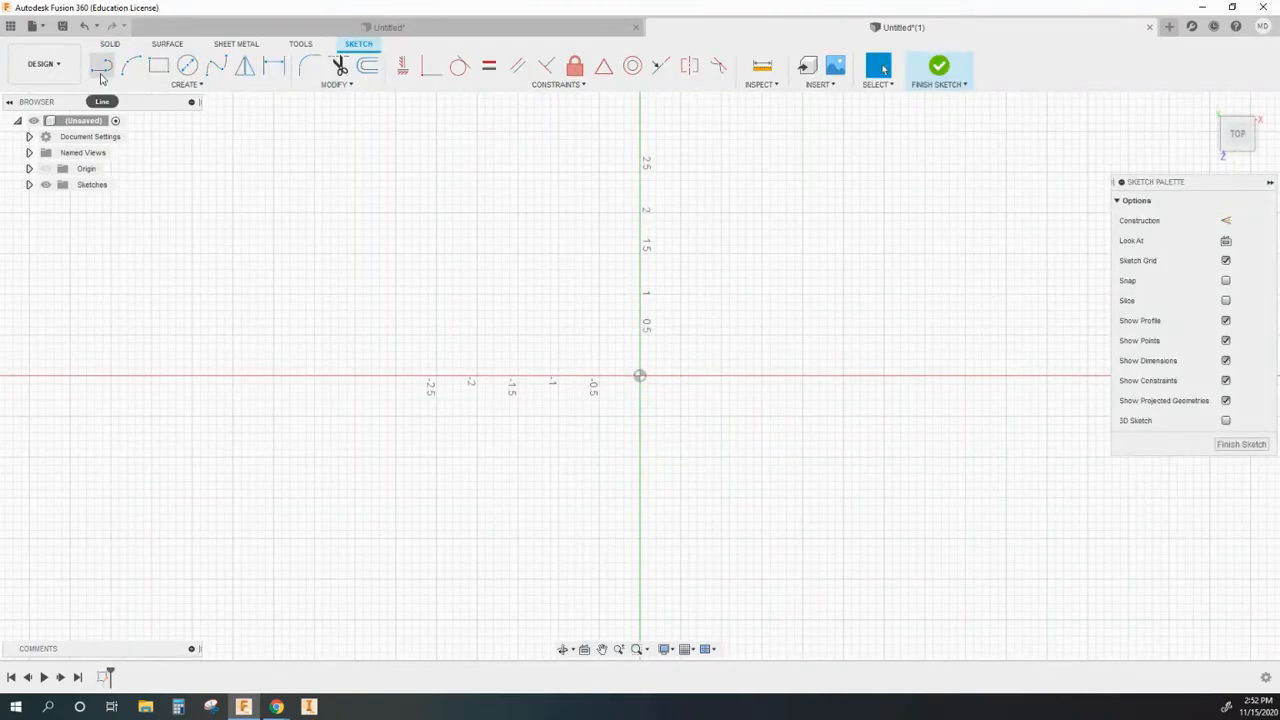
# Examine the base plate's underside in the finished reference design and return to the new design's sketch
pyautogui.click(360, 32)
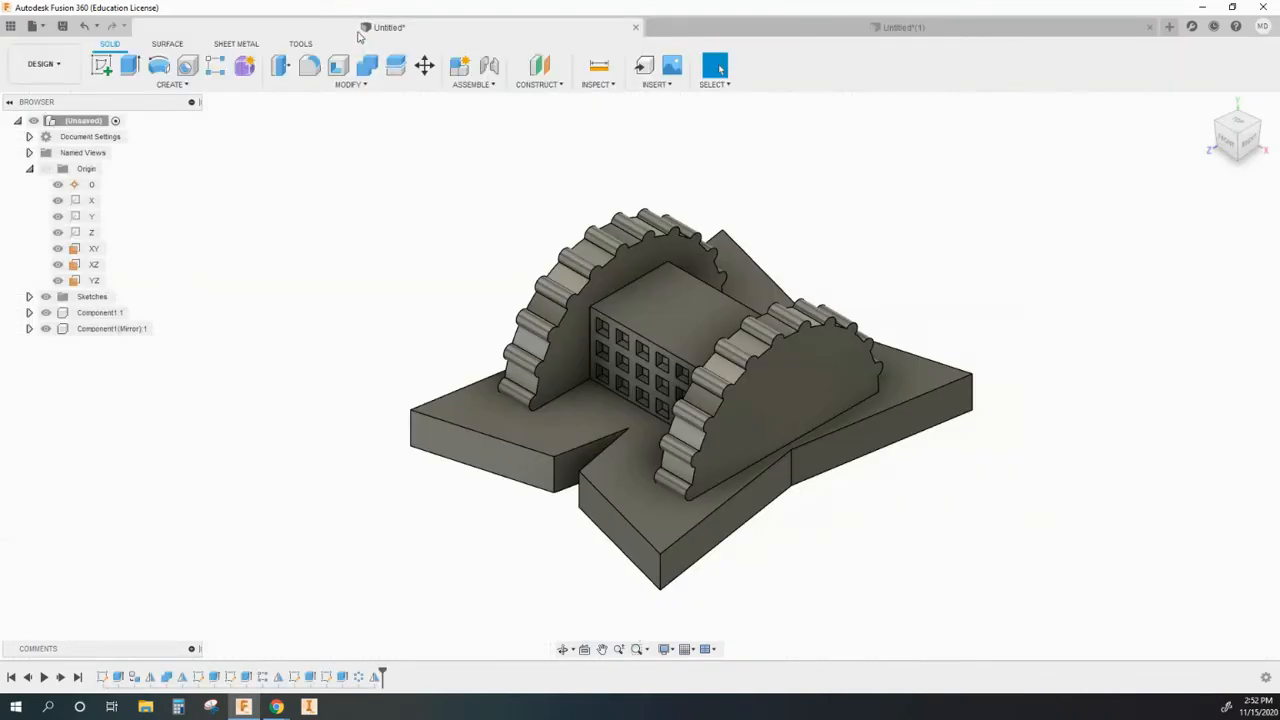
pyautogui.click(1238, 161)
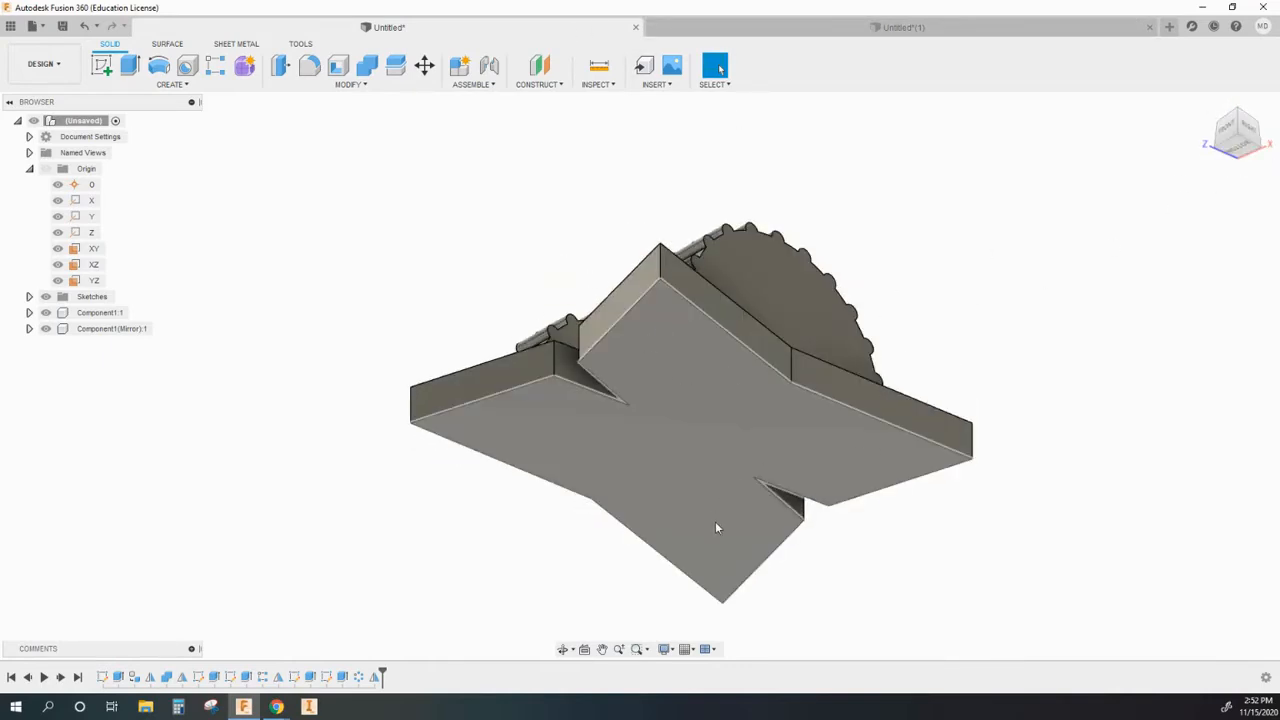
pyautogui.click(862, 28)
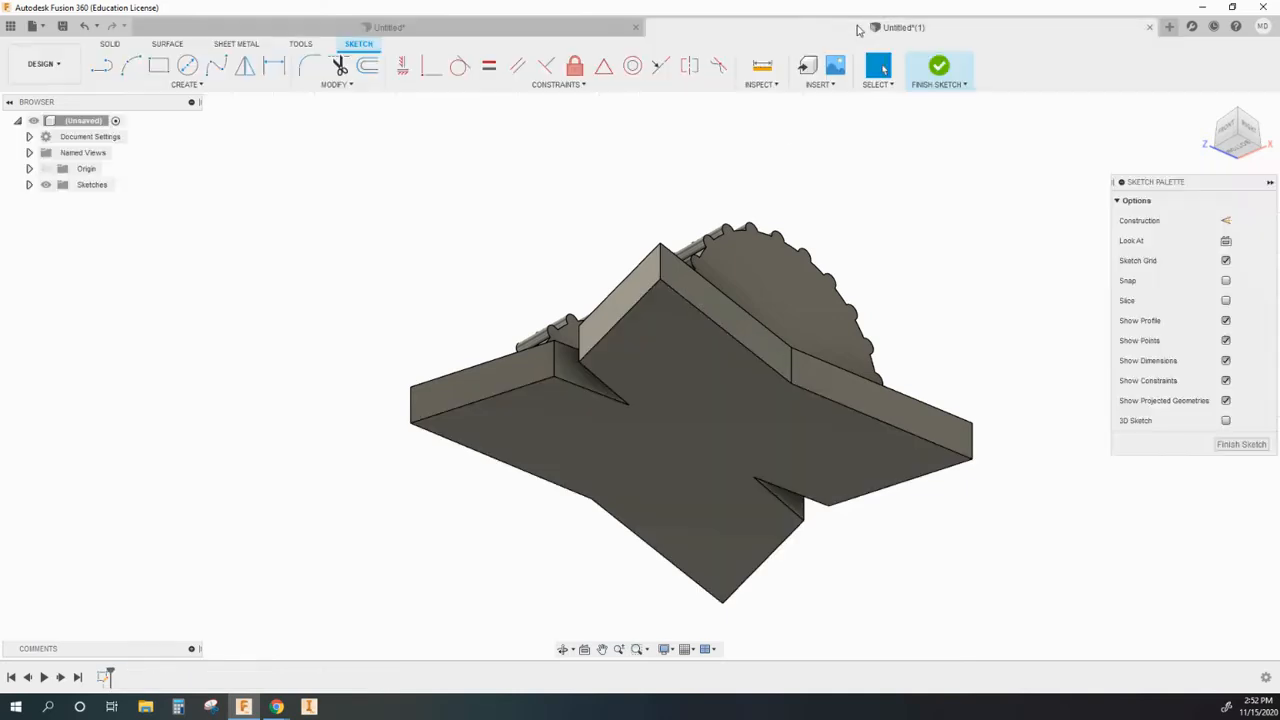
# Sketch a closed five-sided line profile from the origin, with a horizontal base edge about 1.9 in long and a vertical edge on the axis
pyautogui.click(100, 68)
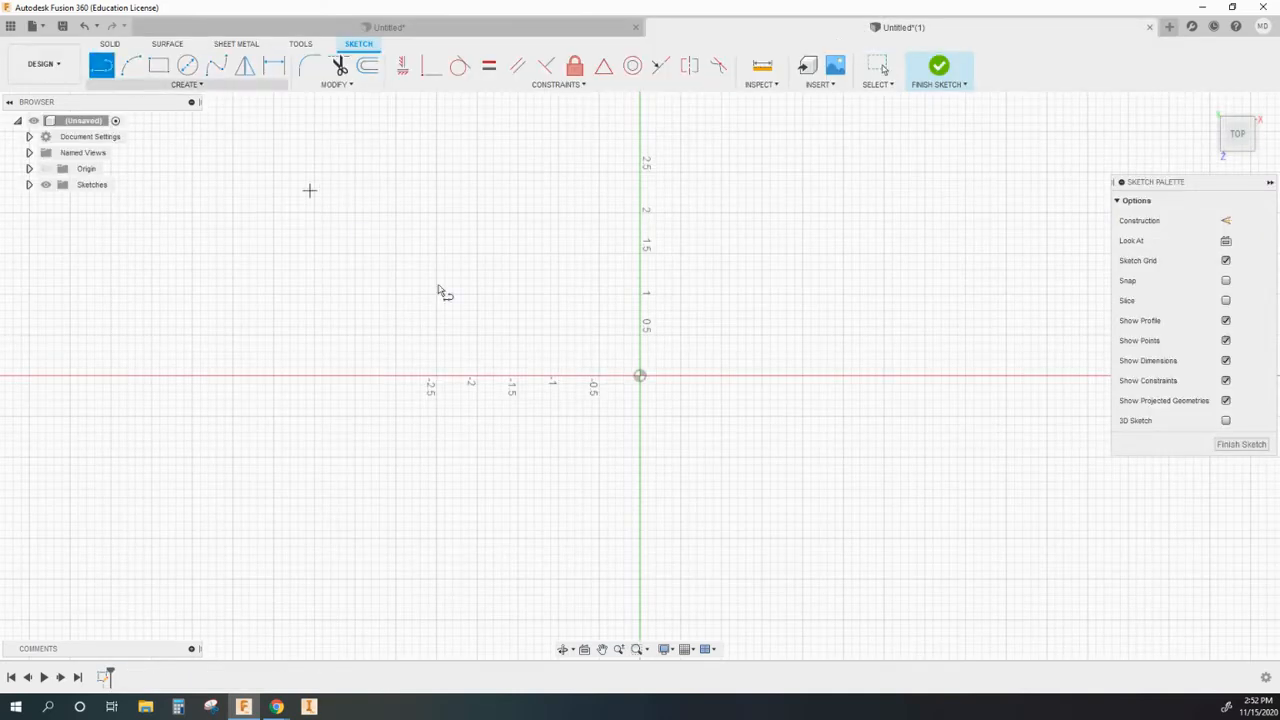
pyautogui.click(640, 376)
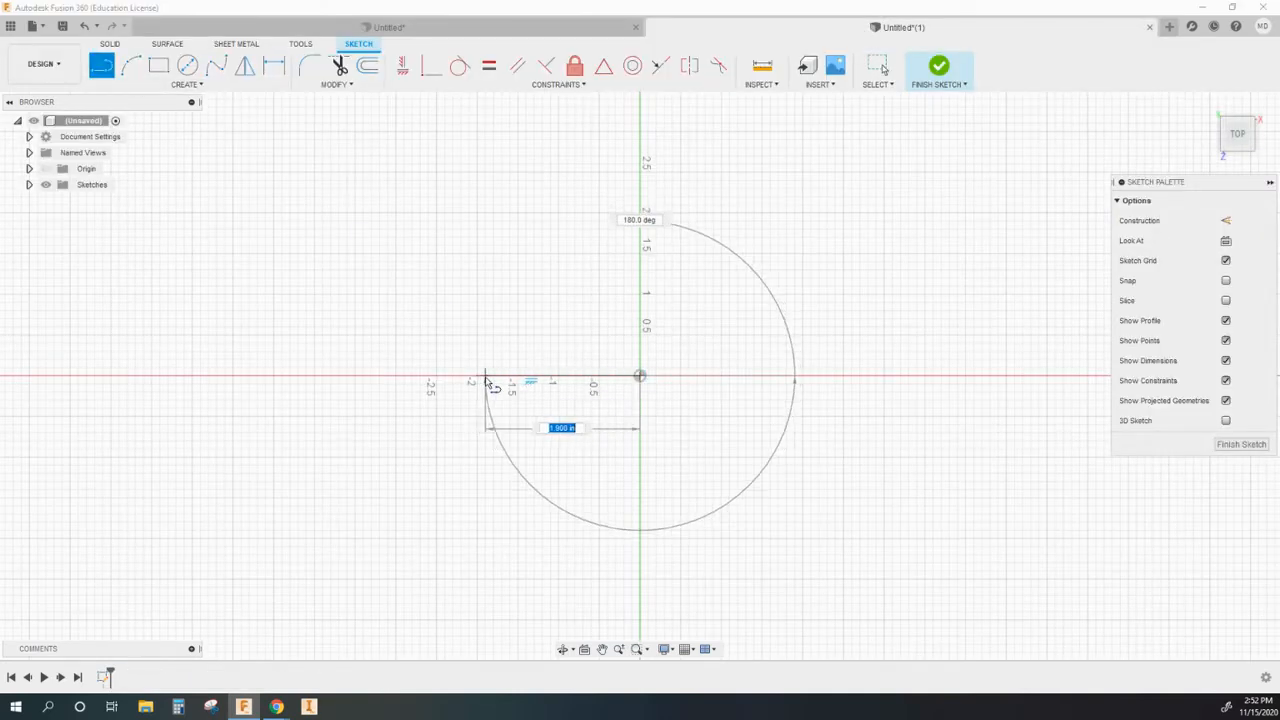
pyautogui.click(485, 377)
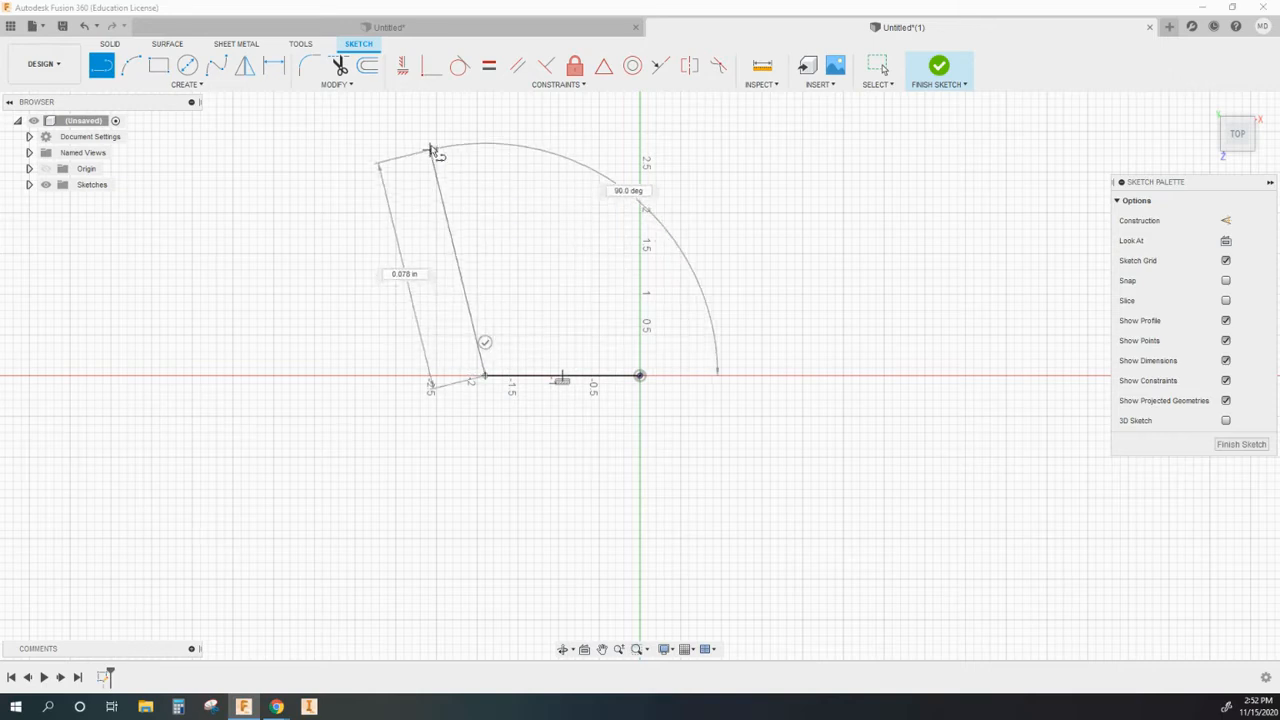
pyautogui.click(443, 128)
pyautogui.click(581, 174)
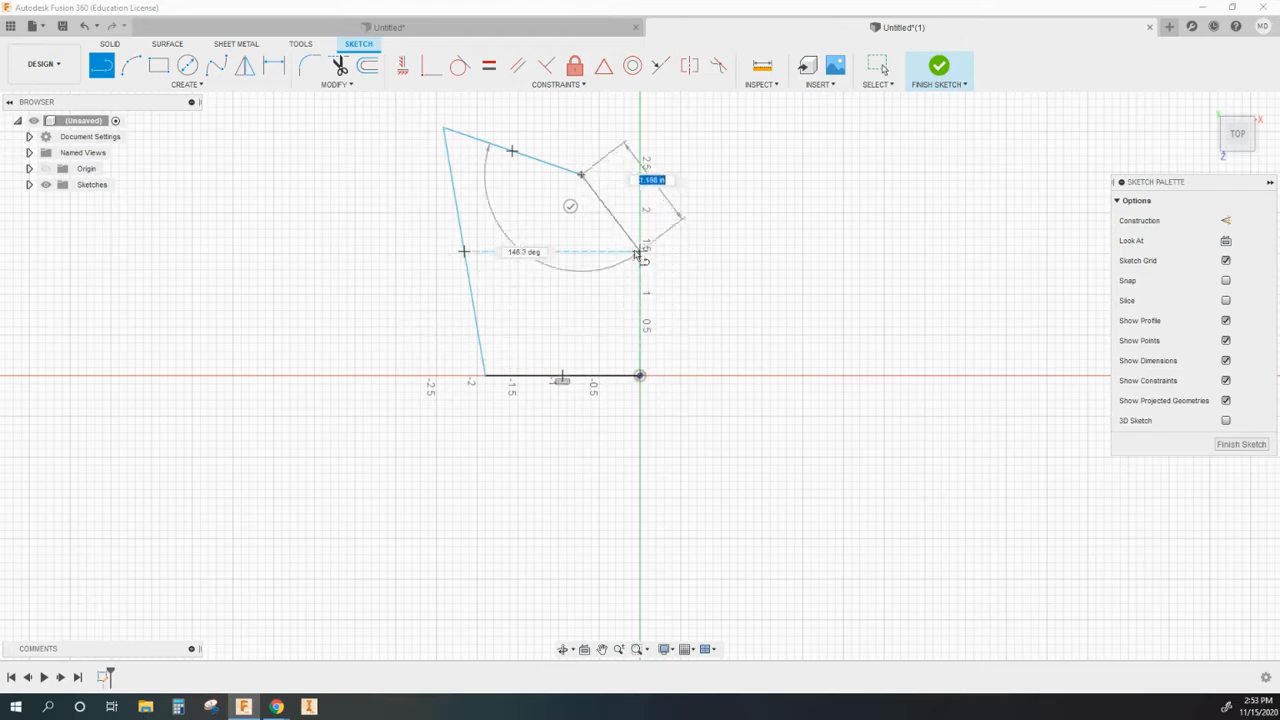
pyautogui.click(639, 240)
pyautogui.click(640, 376)
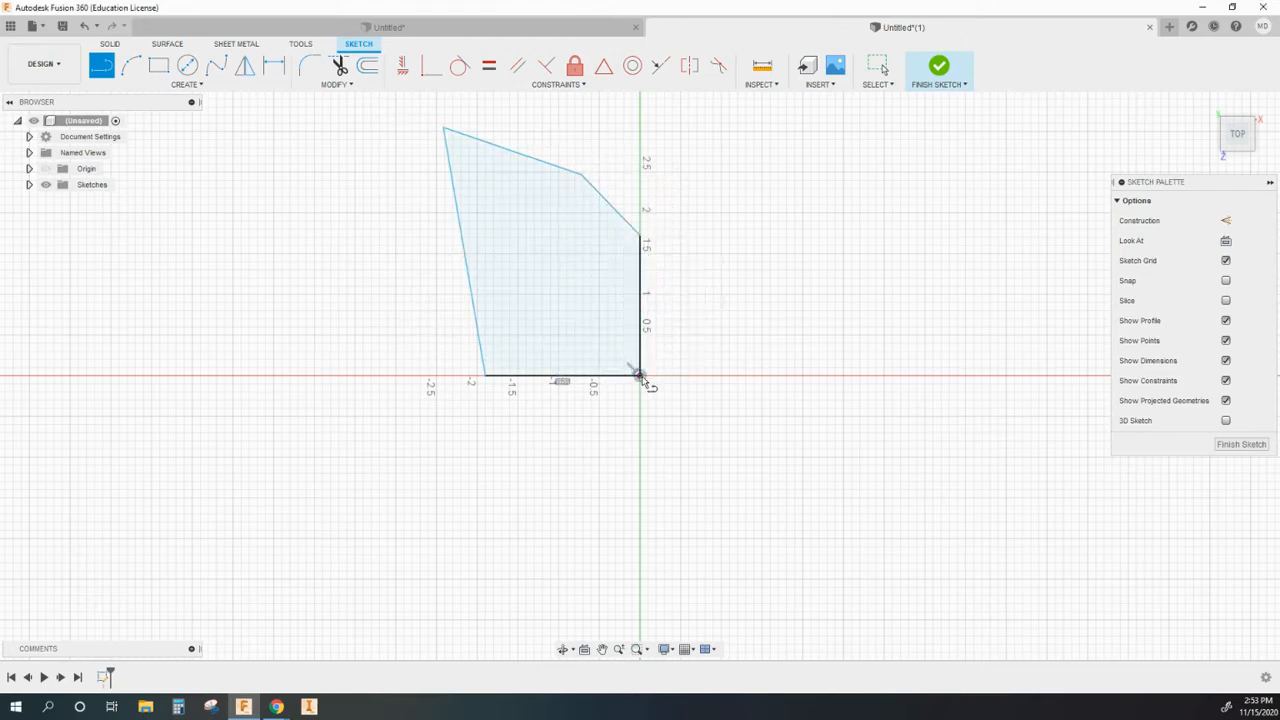
# Dimension the profile's horizontal base edge to 0.8 in
pyautogui.click(273, 65)
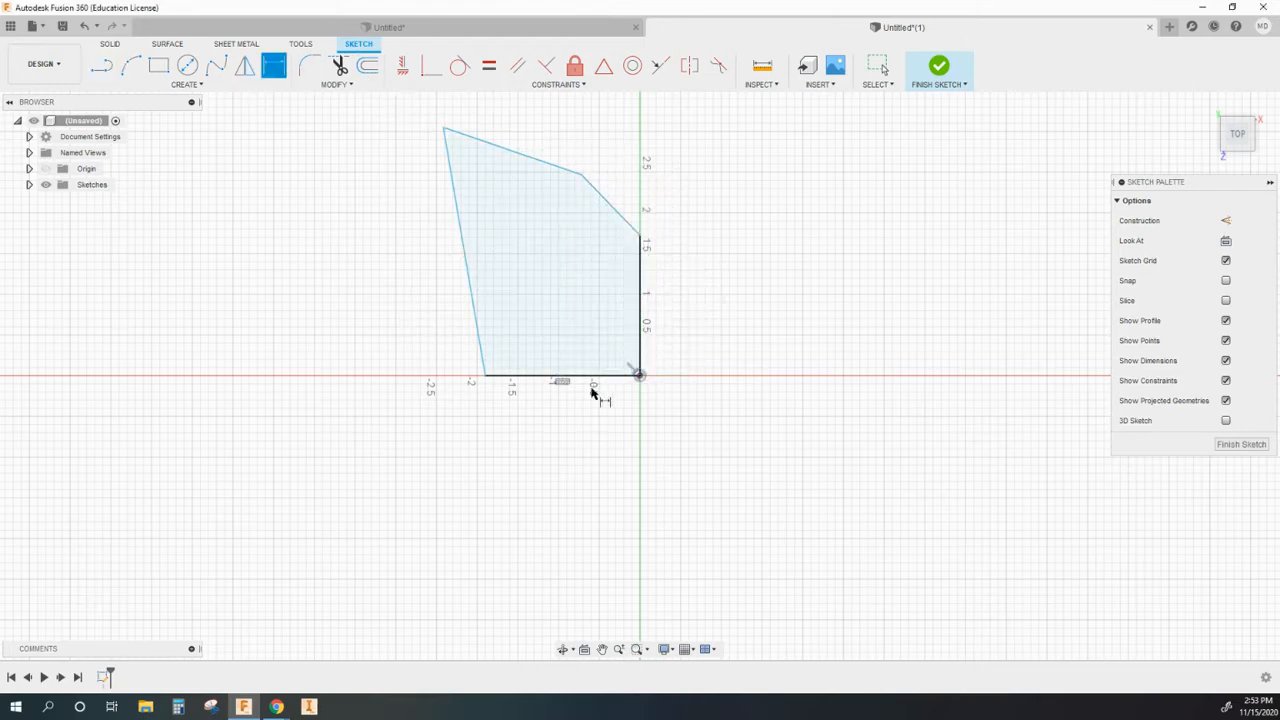
pyautogui.click(533, 378)
pyautogui.click(540, 410)
pyautogui.write('8')
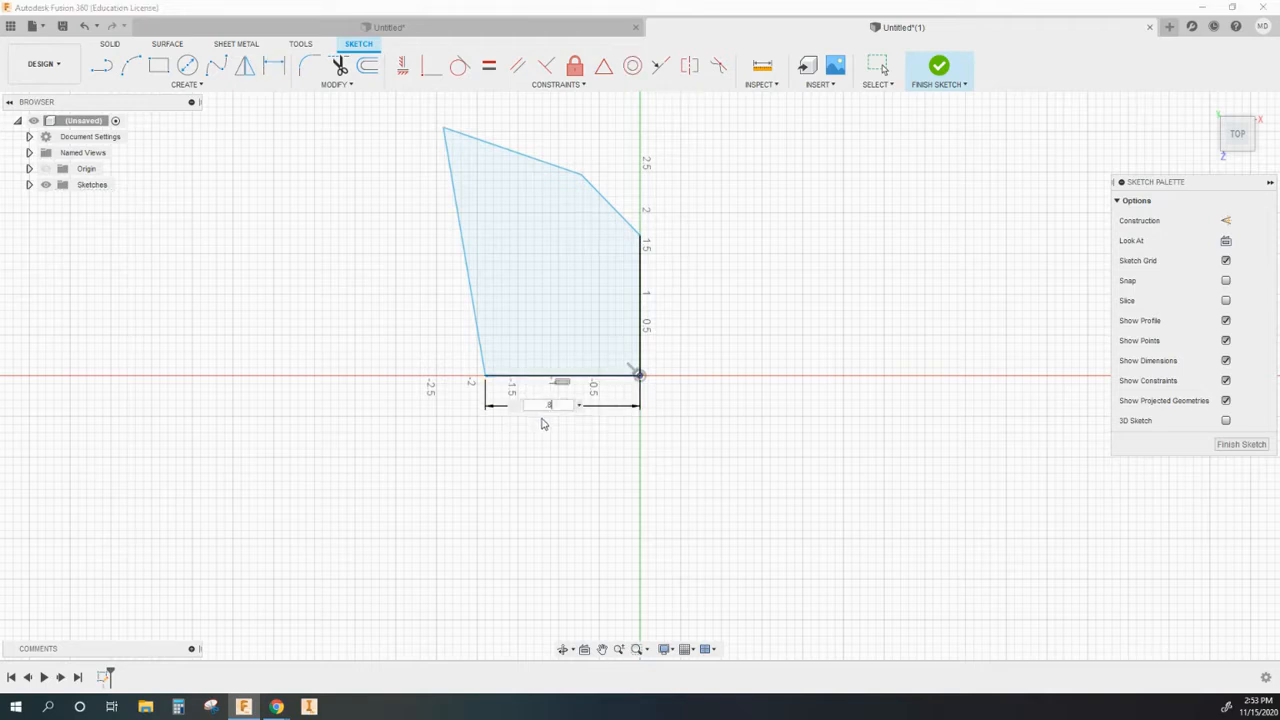
pyautogui.press('Return')
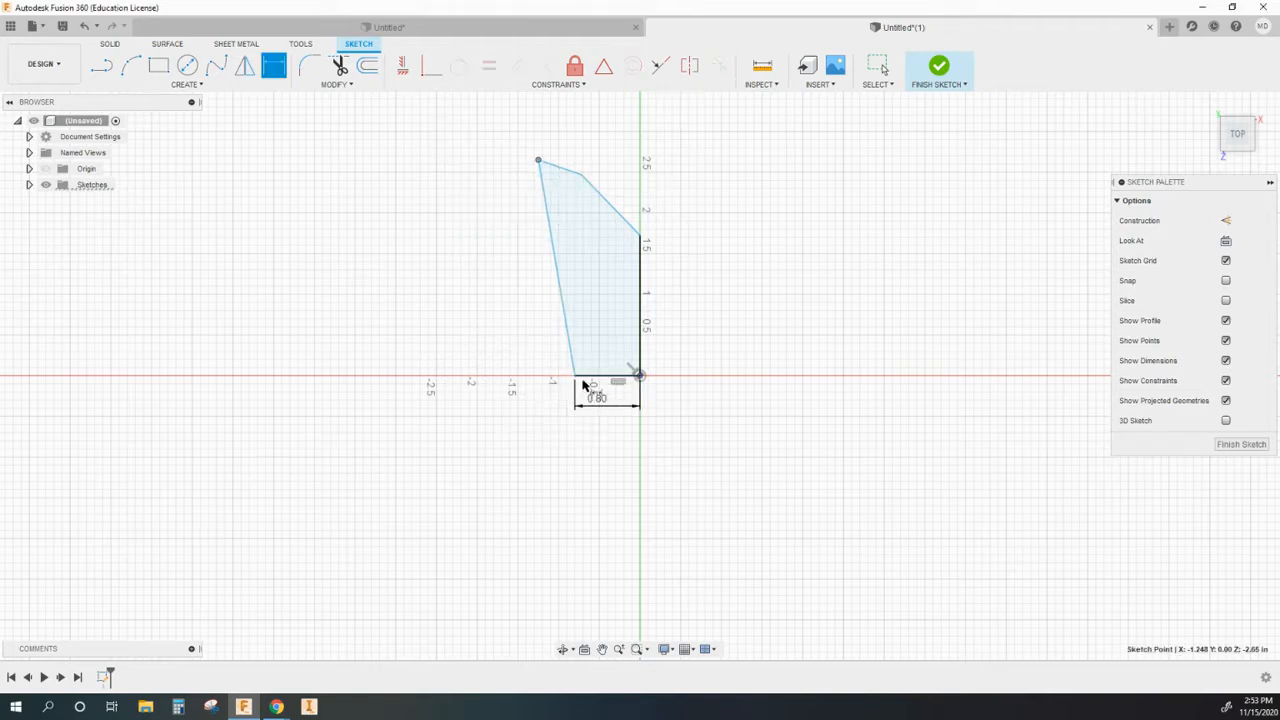
# Dimension the height of the profile's outer slanted edge to 1 in
pyautogui.click(573, 375)
pyautogui.click(487, 342)
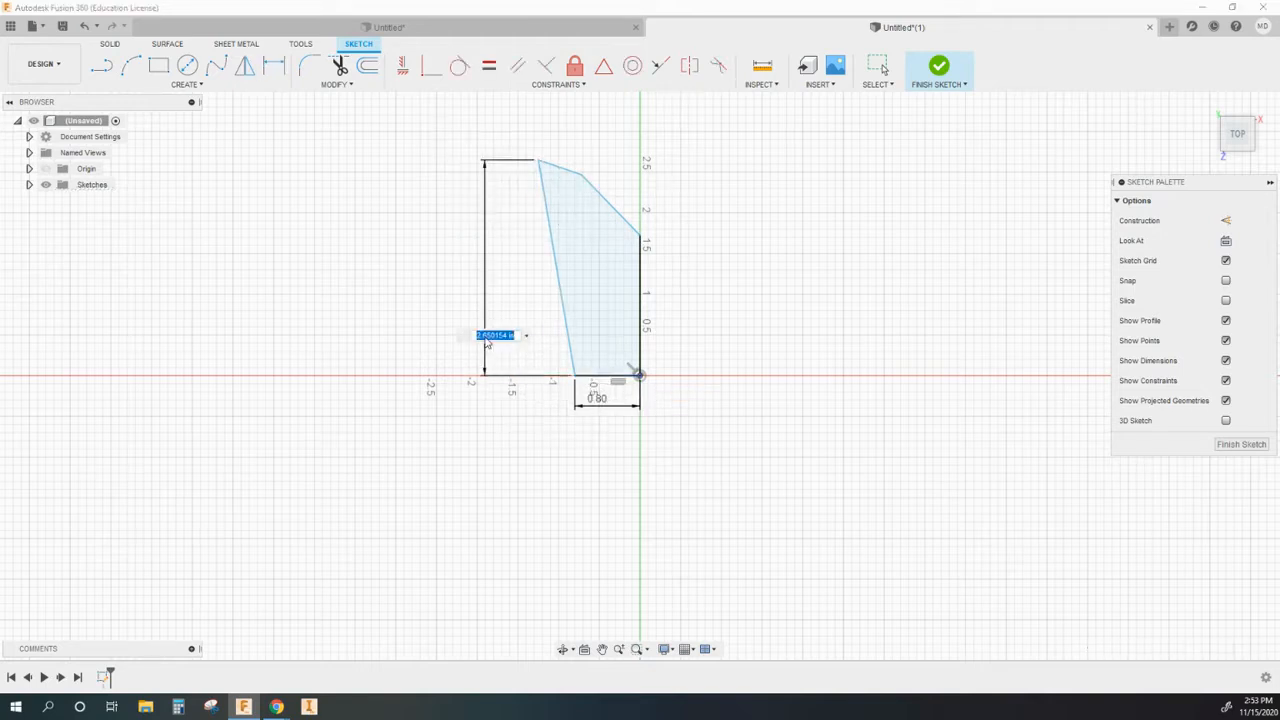
pyautogui.write('1')
pyautogui.press('Return')
pyautogui.press('Escape')
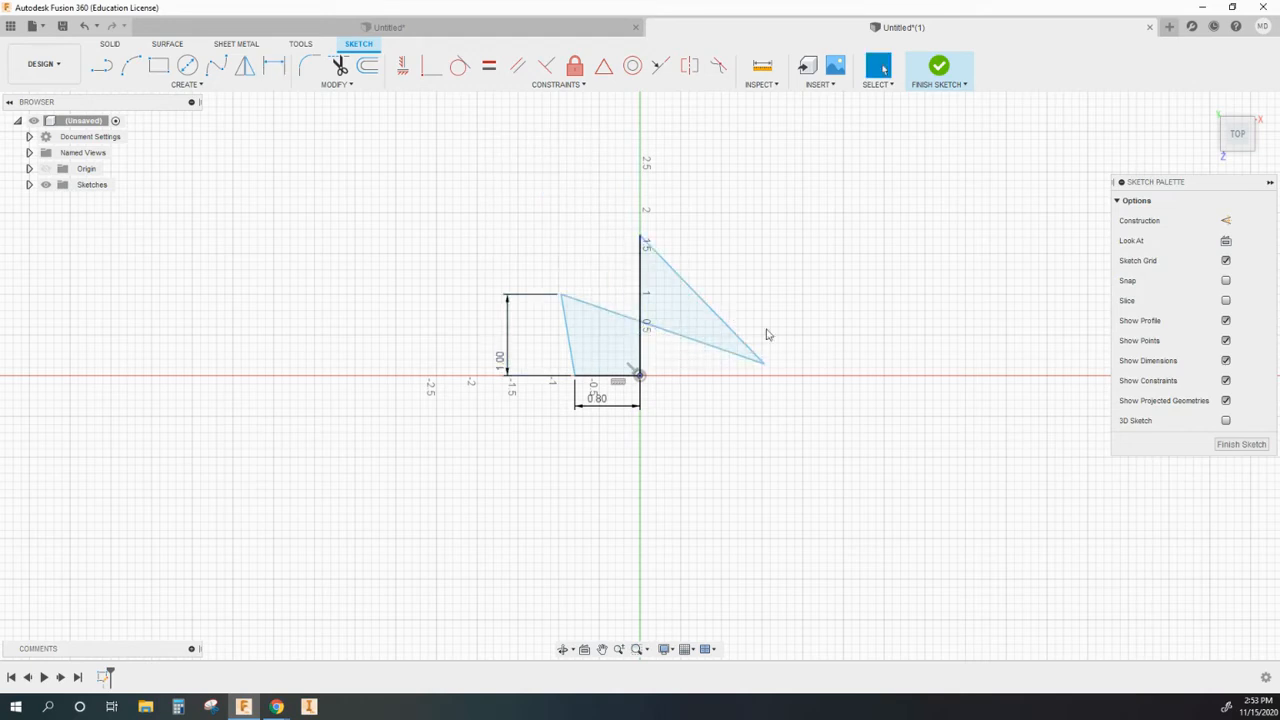
# Pull the profile's displaced corners back into a non-crossing shape and dimension the vertical edge on the axis to 0.5 in
pyautogui.moveTo(764, 364); pyautogui.dragTo(599, 309)
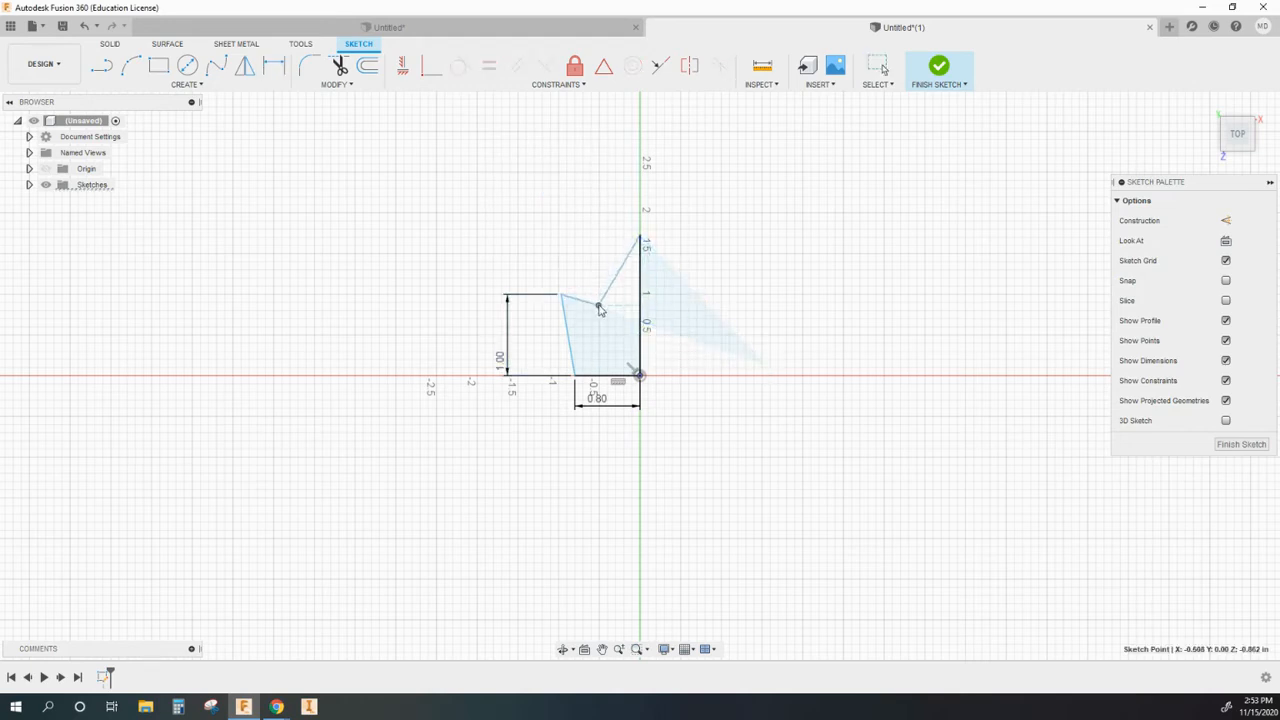
pyautogui.moveTo(640, 236); pyautogui.dragTo(640, 339)
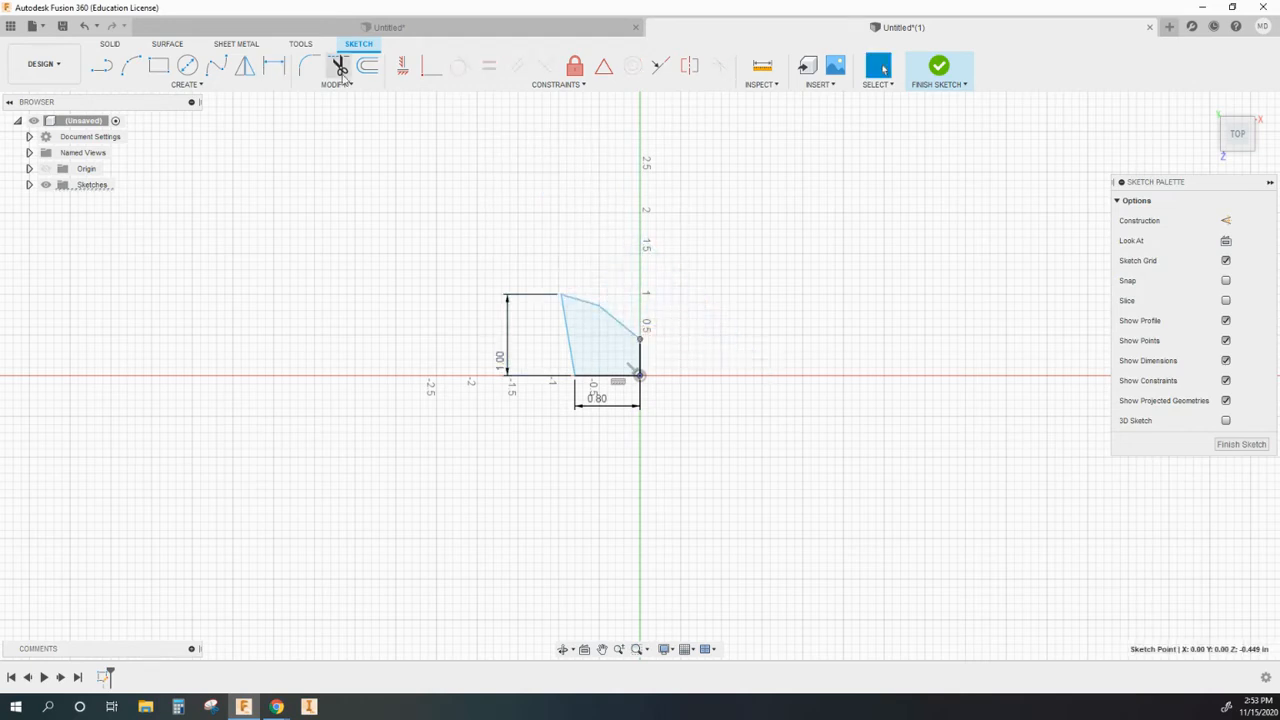
pyautogui.click(274, 66)
pyautogui.scroll(3, 628, 341)
pyautogui.click(649, 365)
pyautogui.click(670, 376)
pyautogui.write('.5')
pyautogui.press('Return')
# Dimension the middle upper corner's height above the base to 0.75 in
pyautogui.click(593, 285)
pyautogui.click(709, 340)
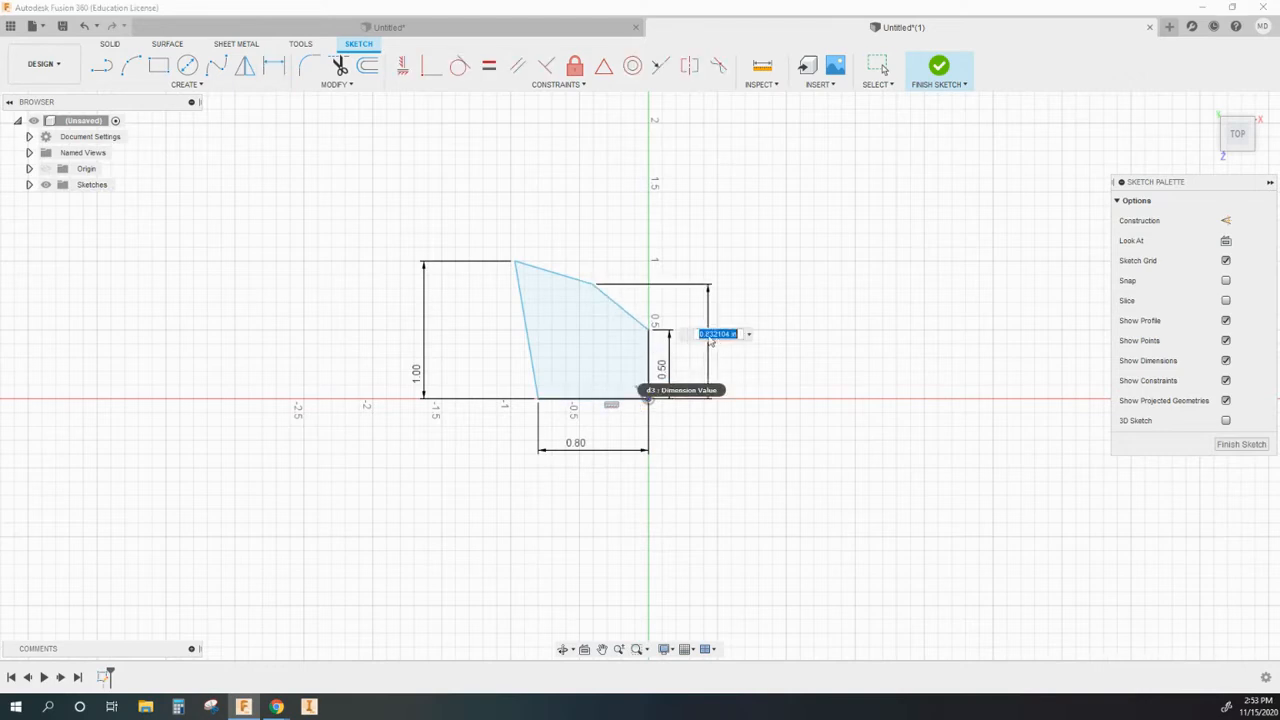
pyautogui.write('.75')
pyautogui.press('Return')
pyautogui.click(516, 263)
pyautogui.click(760, 320)
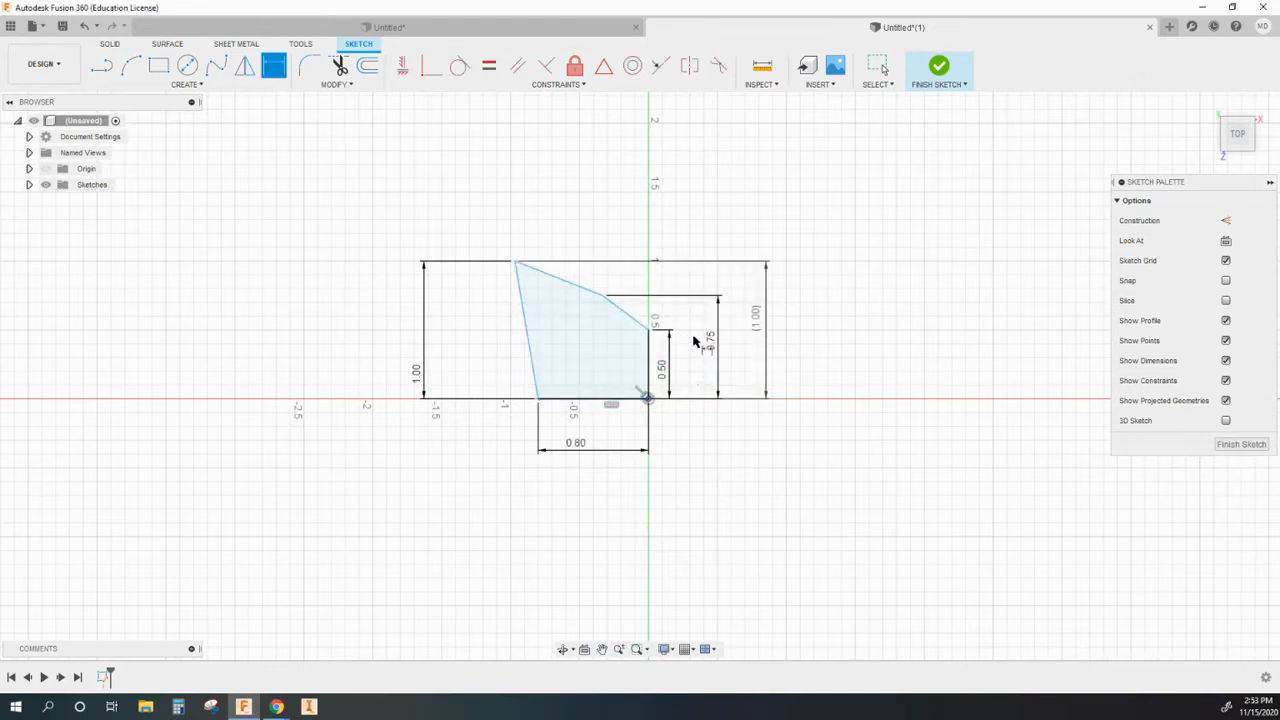
pyautogui.press('Escape')
pyautogui.rightClick(757, 319)
pyautogui.click(729, 305)
pyautogui.click(274, 66)
pyautogui.press('Escape')
# Set the middle upper corner's height to 0.95 in
pyautogui.doubleClick(716, 341)
pyautogui.write('.95')
pyautogui.press('Return')
# Dimension the horizontal distance from the middle upper corner to the origin as 0.25 in
pyautogui.click(274, 66)
pyautogui.click(567, 268)
pyautogui.click(648, 397)
pyautogui.click(614, 246)
pyautogui.write('.25')
pyautogui.press('Return')
# Dimension the outer upper corner's horizontal distance from the origin as 1 in and finish the sketch
pyautogui.click(515, 262)
pyautogui.click(648, 397)
pyautogui.click(571, 213)
pyautogui.write('1')
pyautogui.press('Return')
pyautogui.click(938, 66)
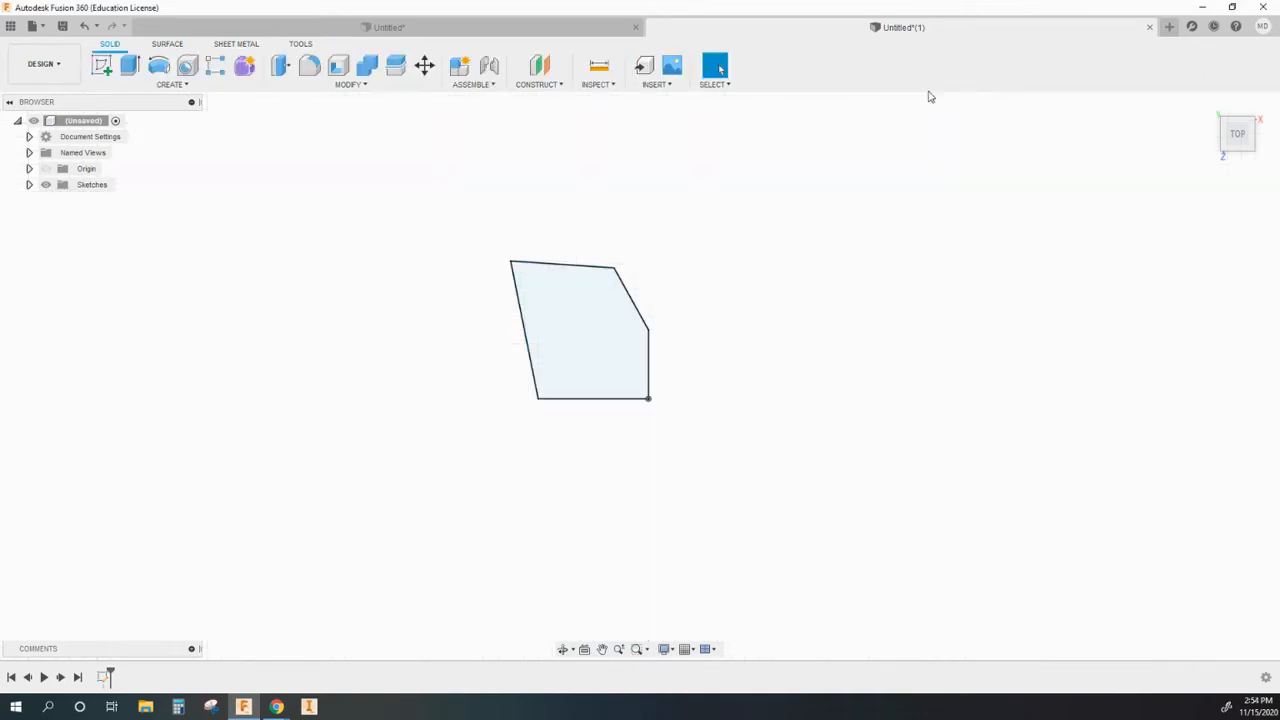
# Extrude the five-sided profile 0.25 in, seen from the home view
pyautogui.click(1206, 110)
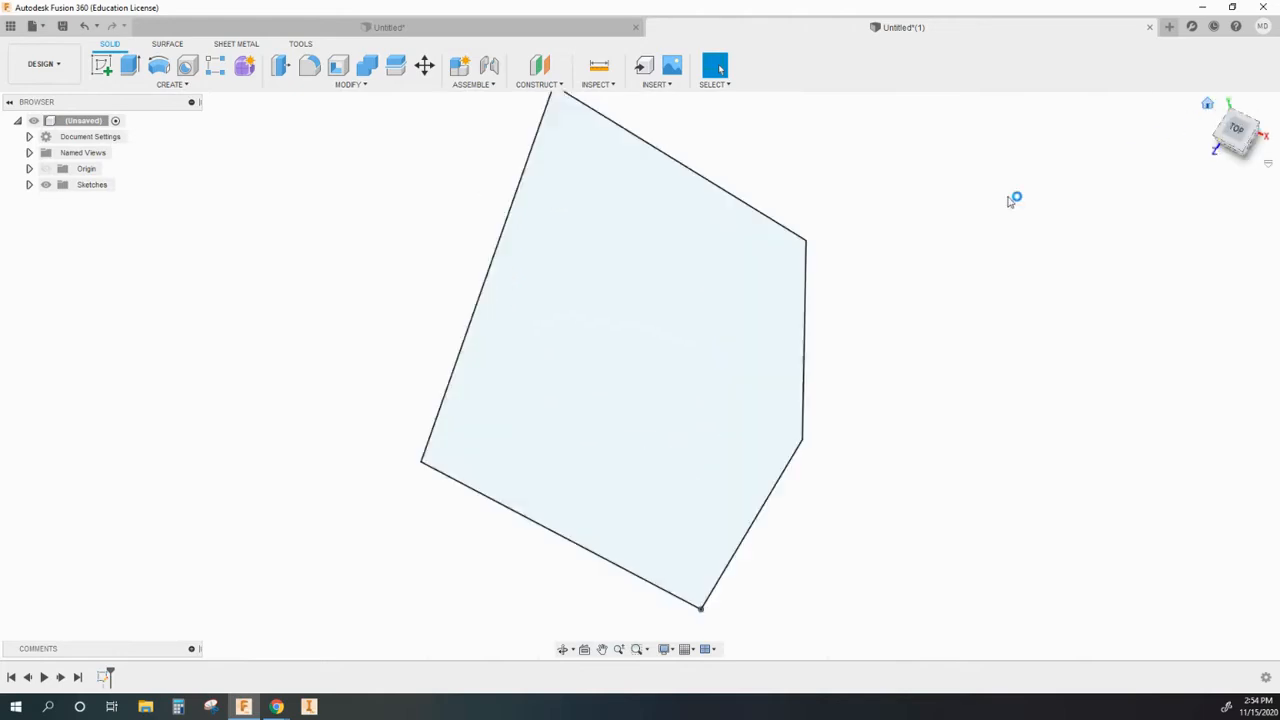
pyautogui.write('e.25')
pyautogui.press('Return')
pyautogui.scroll(-4, 742, 297)
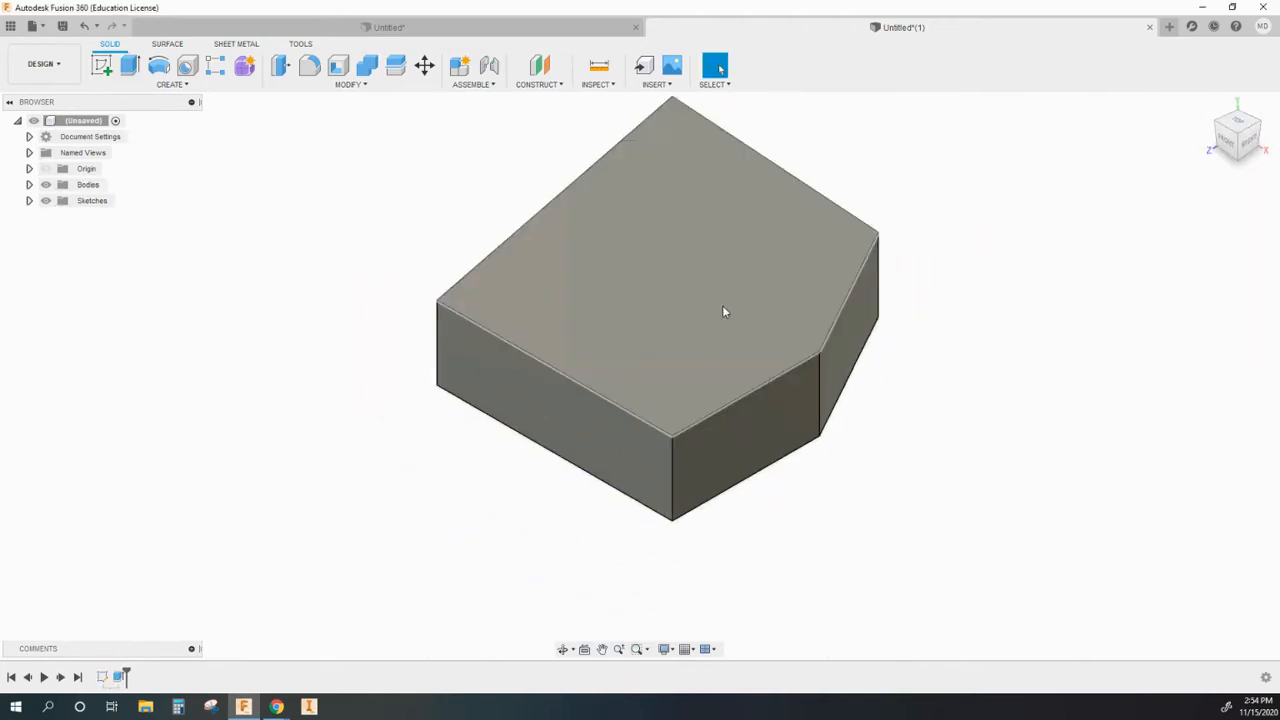
# Mirror the extrusion as a feature across the slab's short side face that touches the origin
pyautogui.click(216, 89)
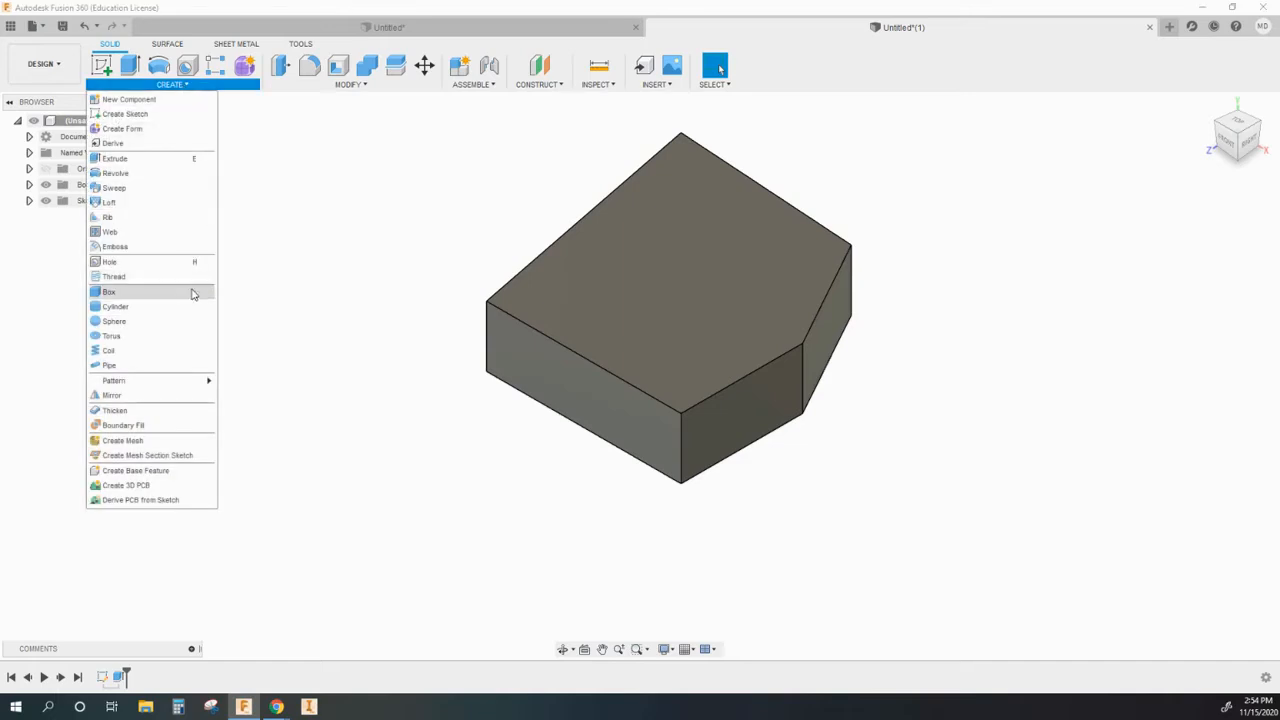
pyautogui.click(115, 397)
pyautogui.scroll(-1, 487, 430)
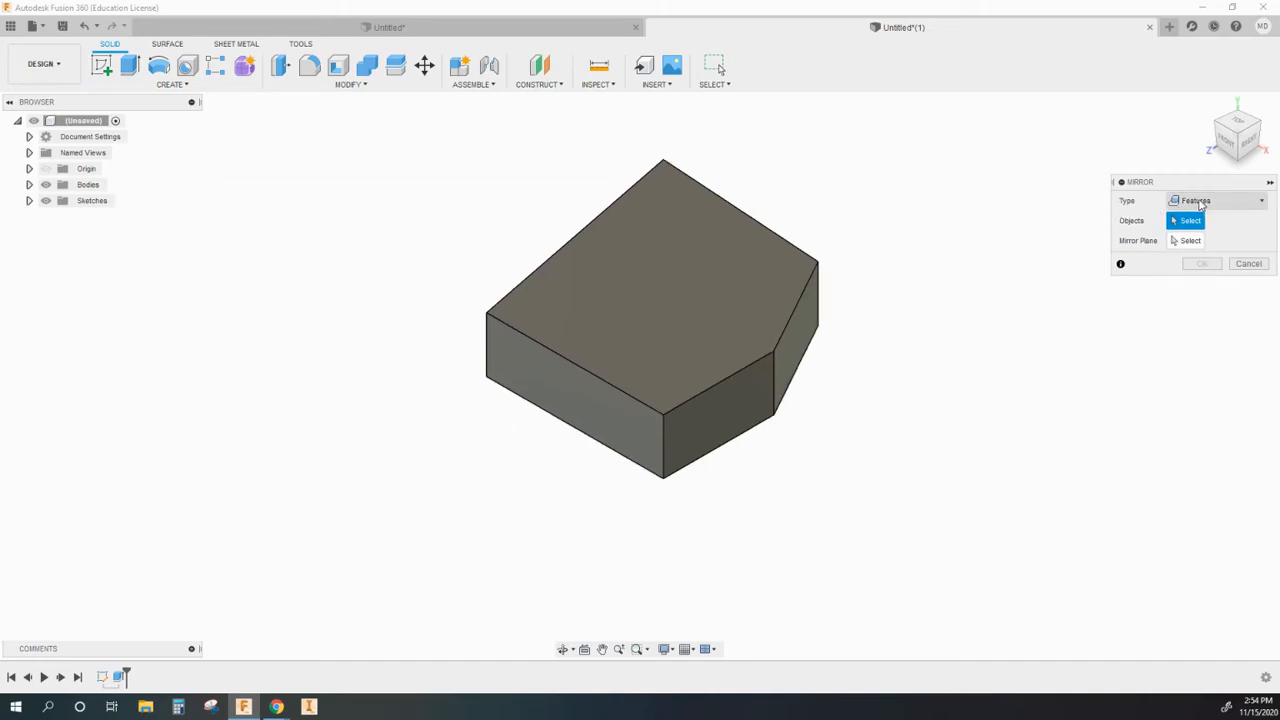
pyautogui.click(1201, 204)
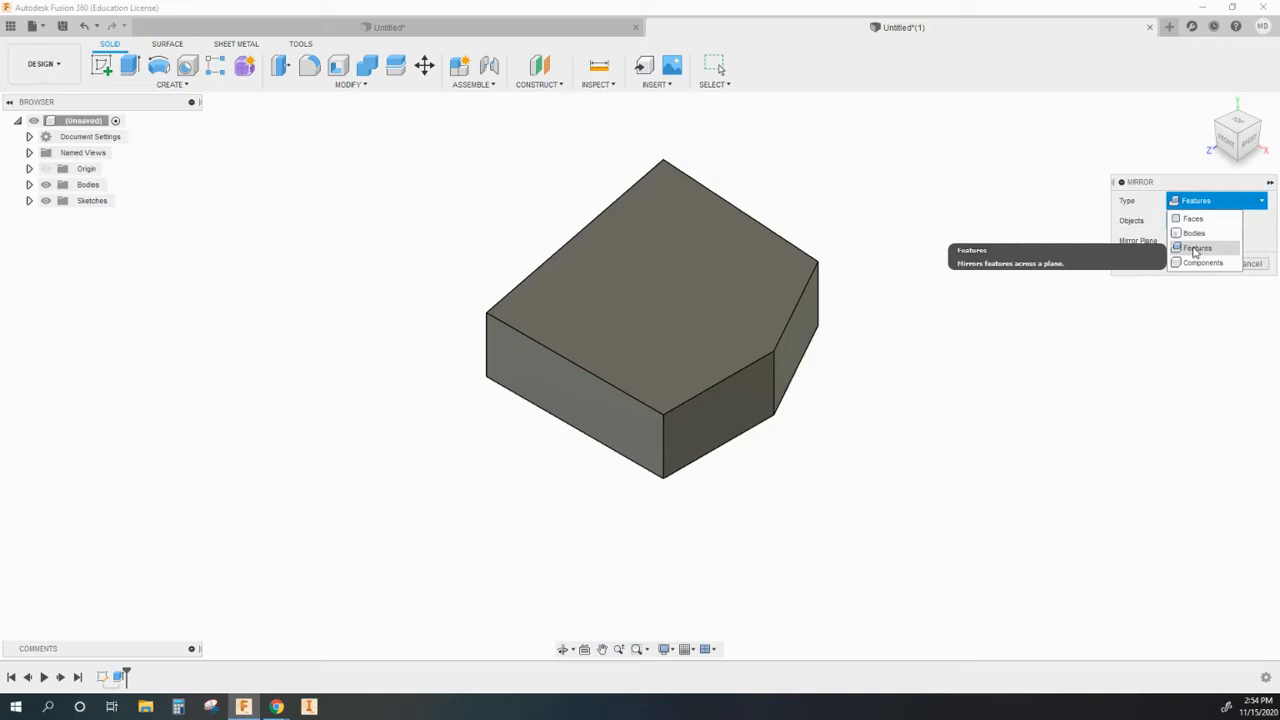
pyautogui.click(1195, 249)
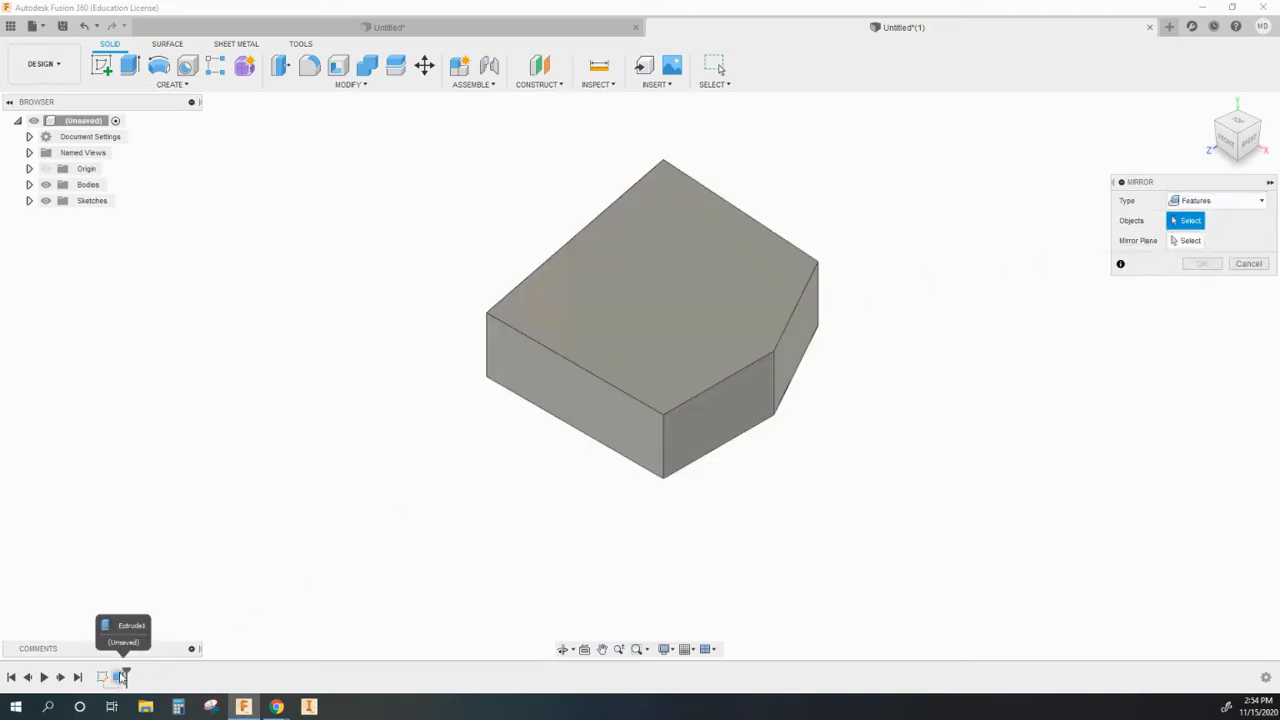
pyautogui.click(650, 300)
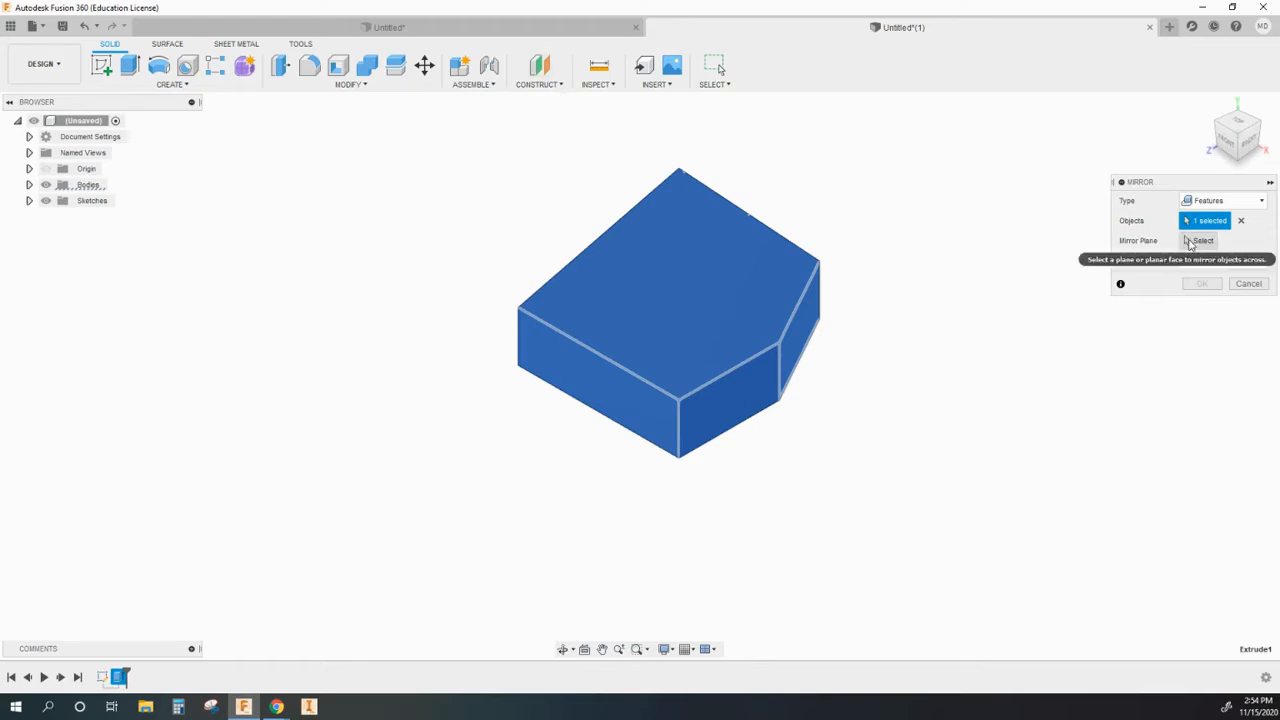
pyautogui.click(1192, 241)
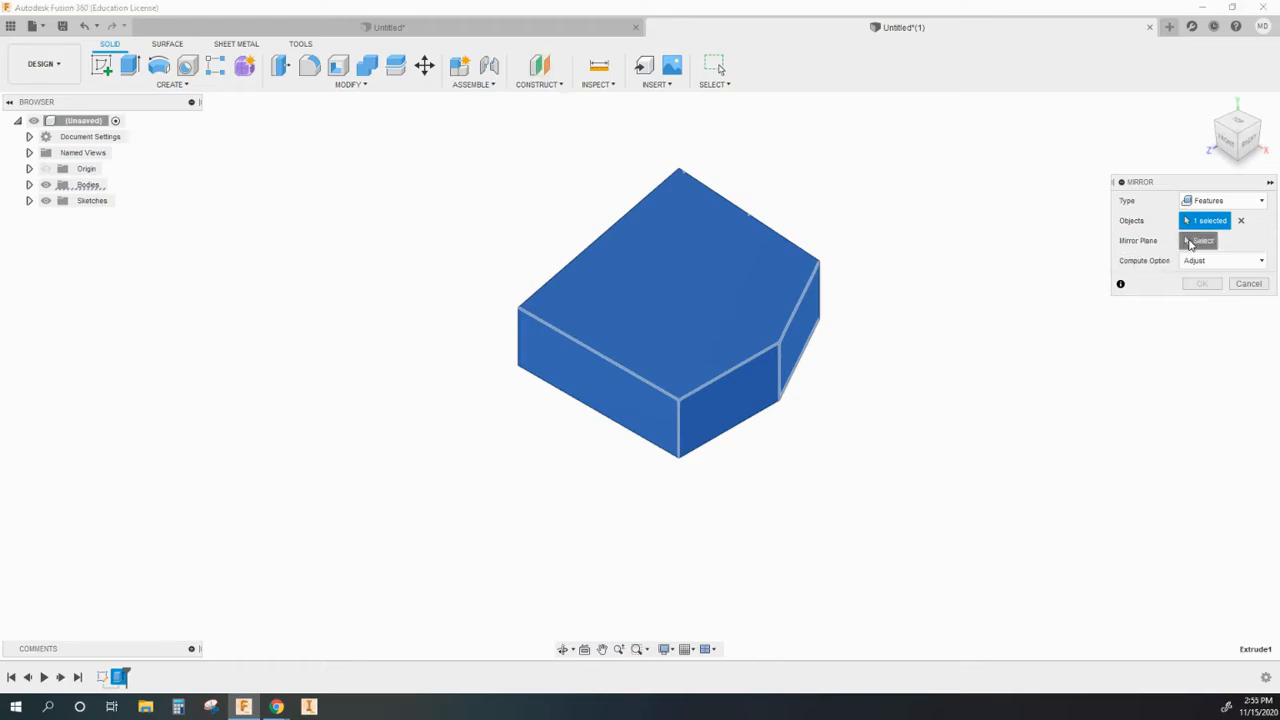
pyautogui.click(718, 395)
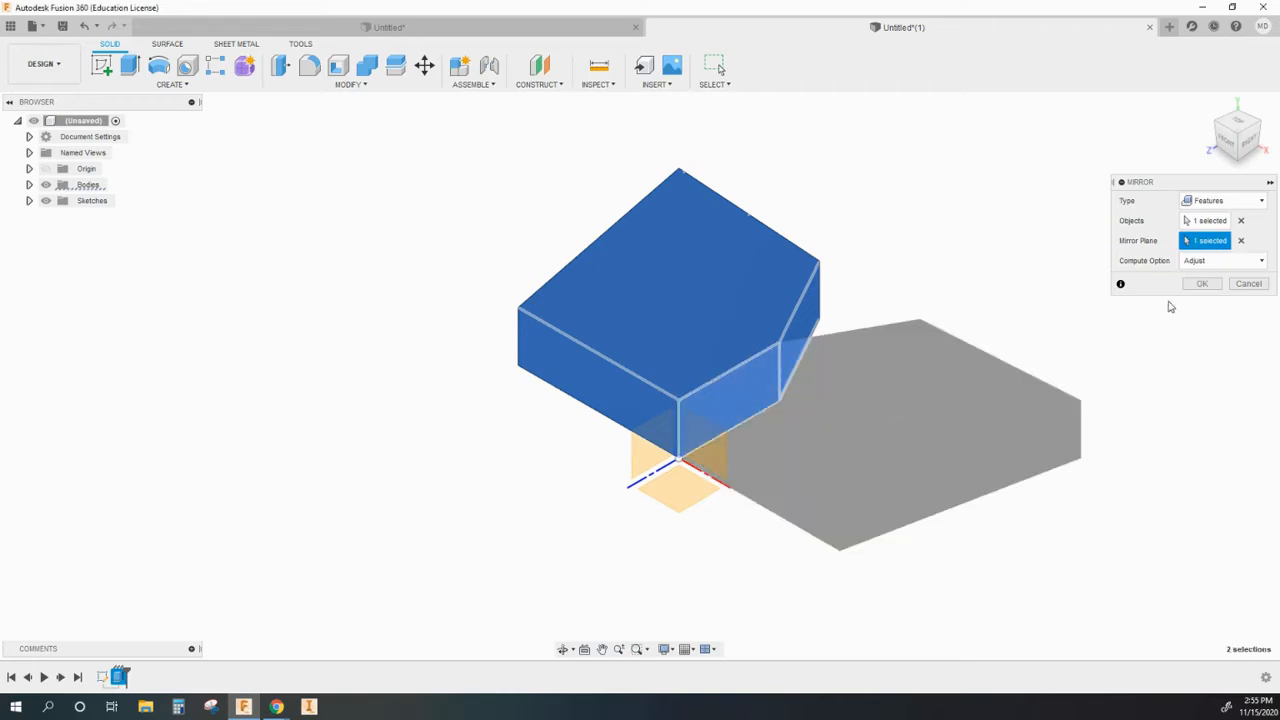
pyautogui.click(1203, 284)
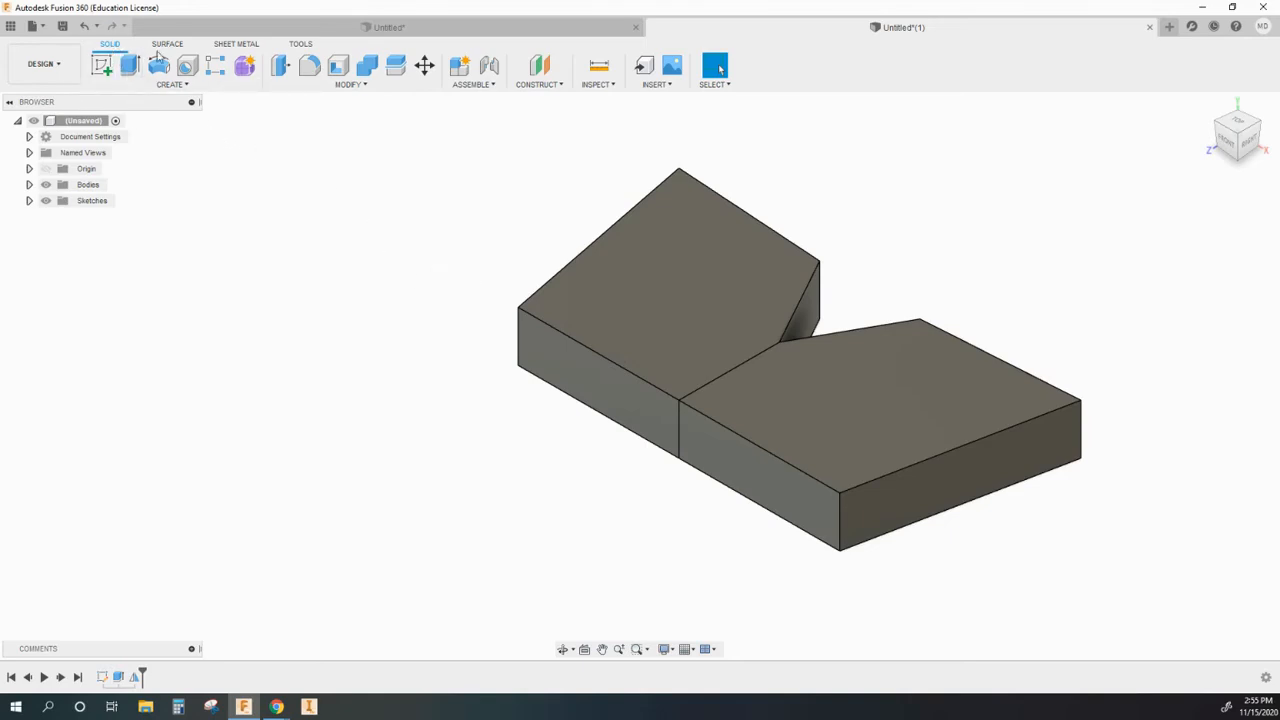
# Mirror both slab features across the long front side face that runs through the origin to complete the star-shaped plate
pyautogui.click(160, 88)
pyautogui.click(151, 394)
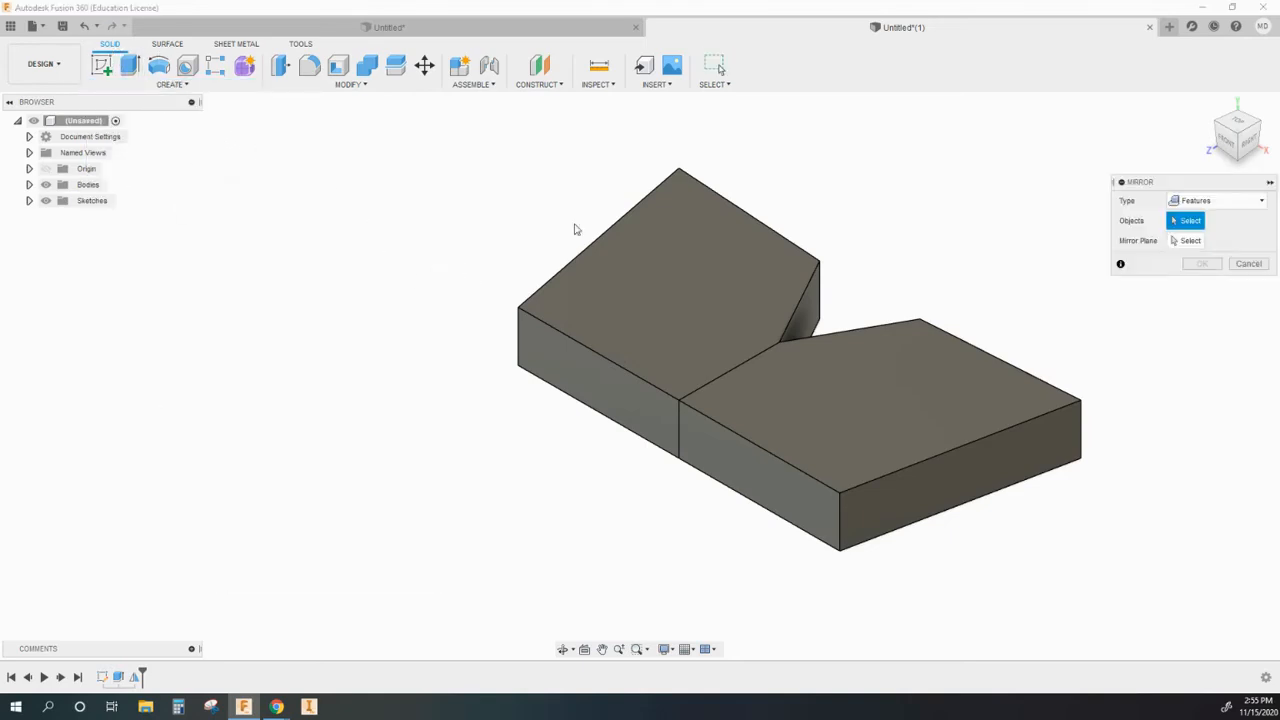
pyautogui.click(738, 288)
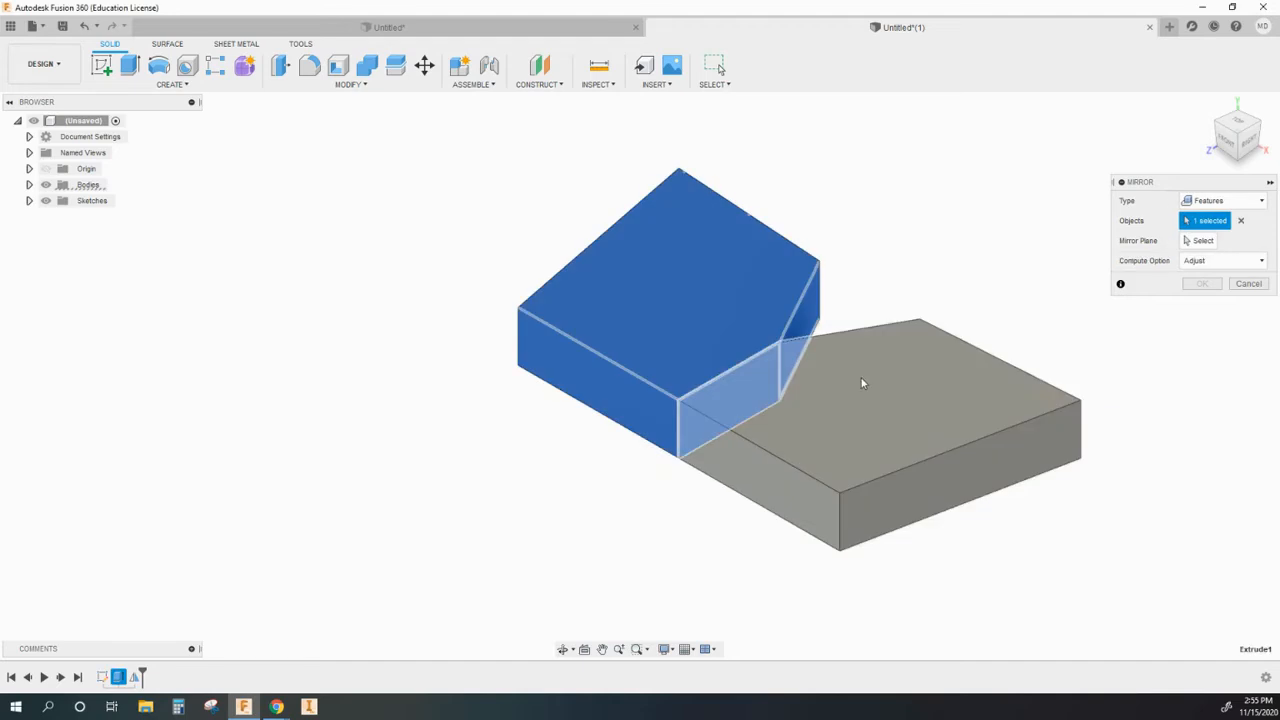
pyautogui.click(859, 383)
pyautogui.click(1200, 240)
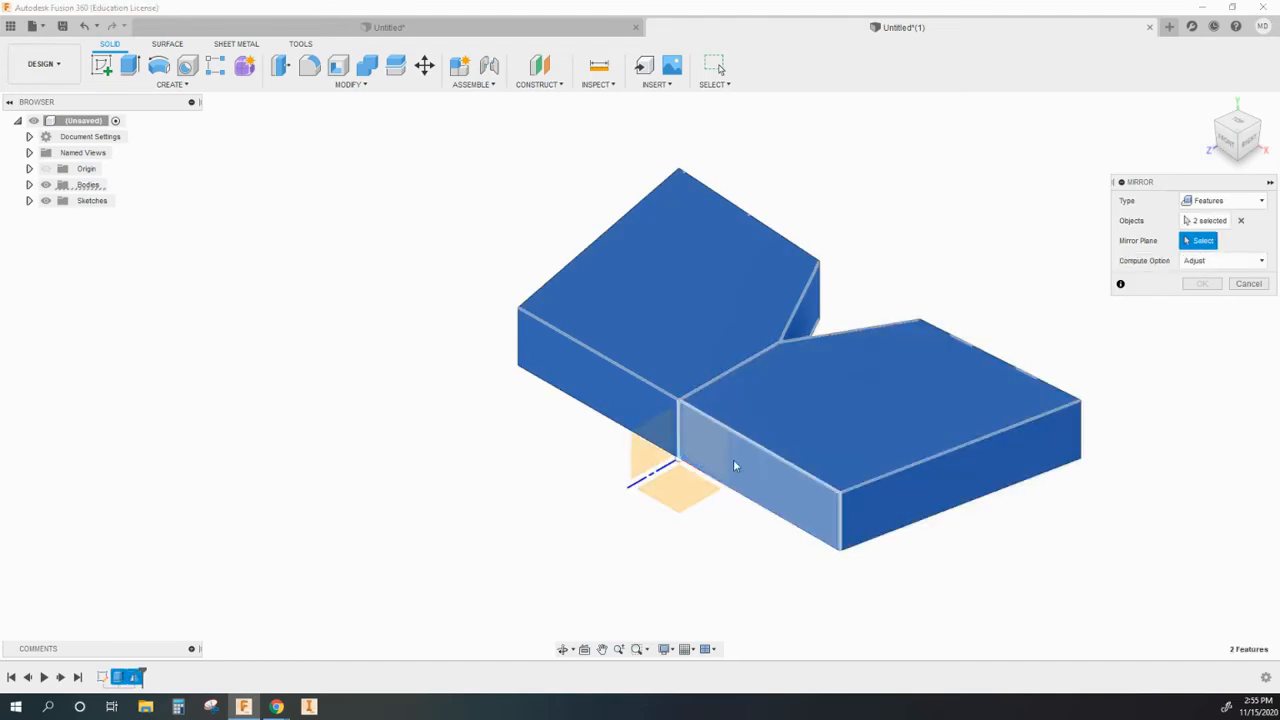
pyautogui.click(754, 471)
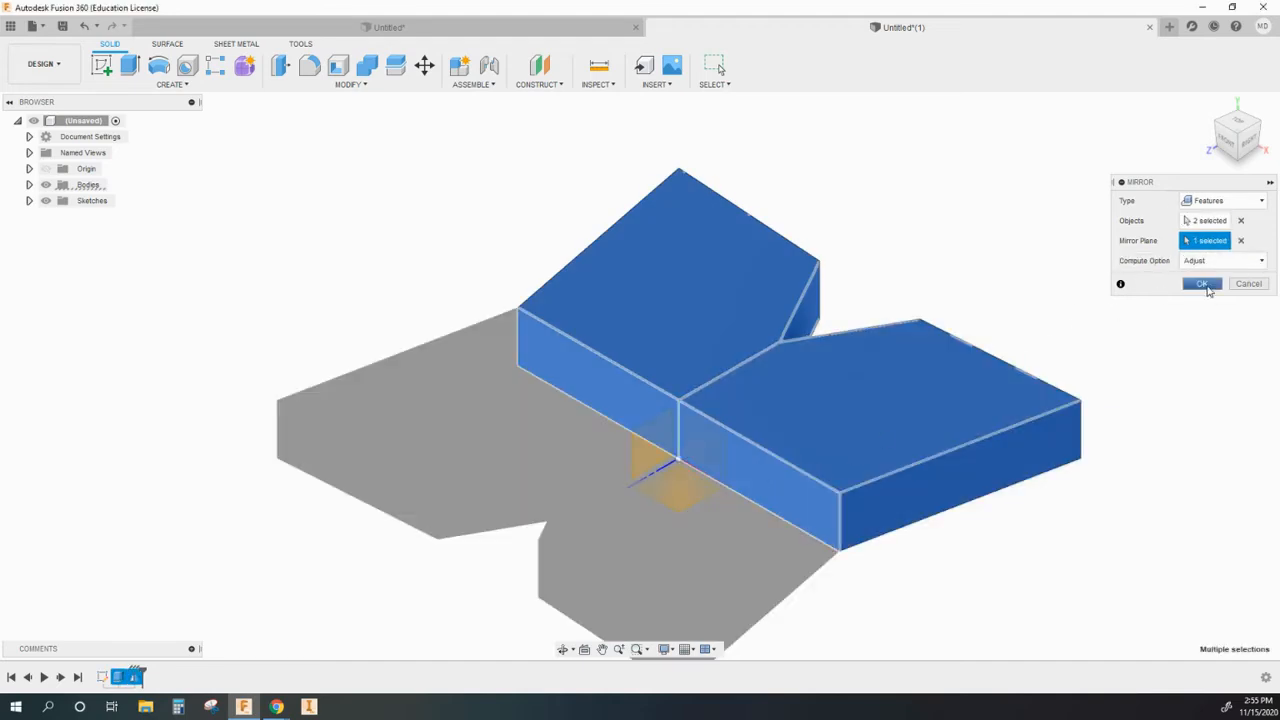
pyautogui.click(1207, 287)
pyautogui.scroll(-2, 774, 278)
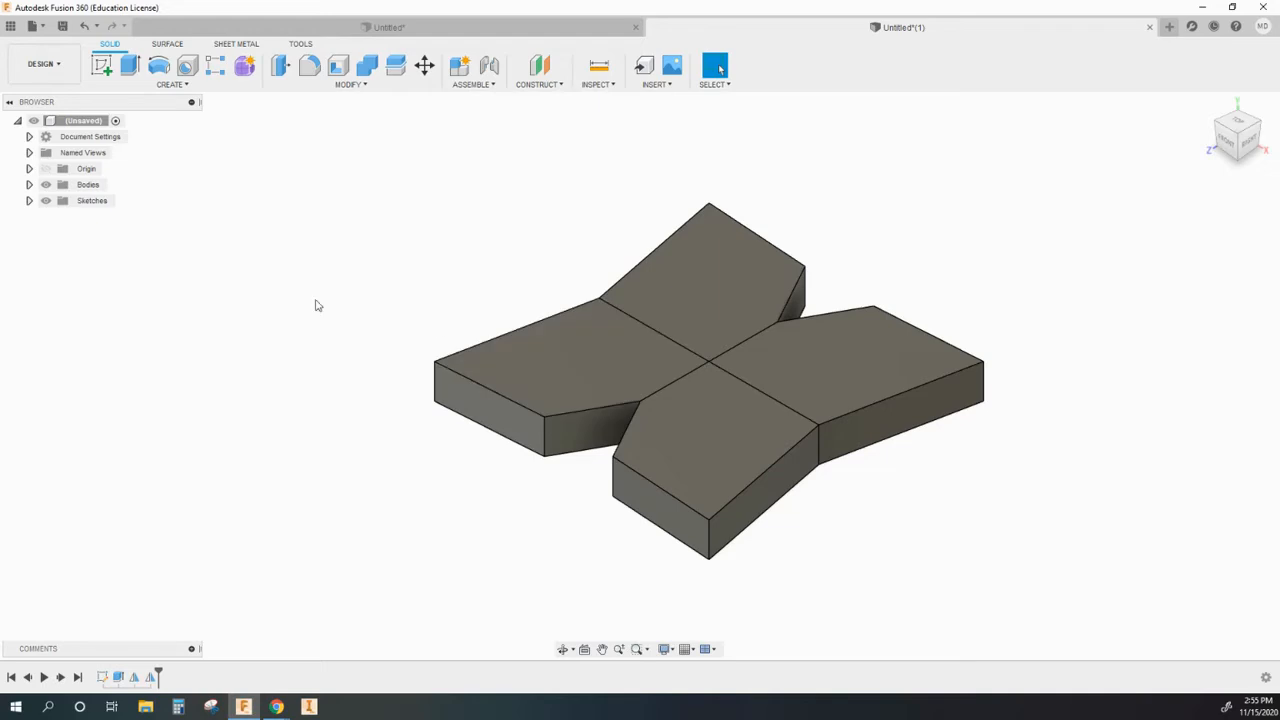
# Combine all four plate bodies into one with the Join operation
pyautogui.click(29, 184)
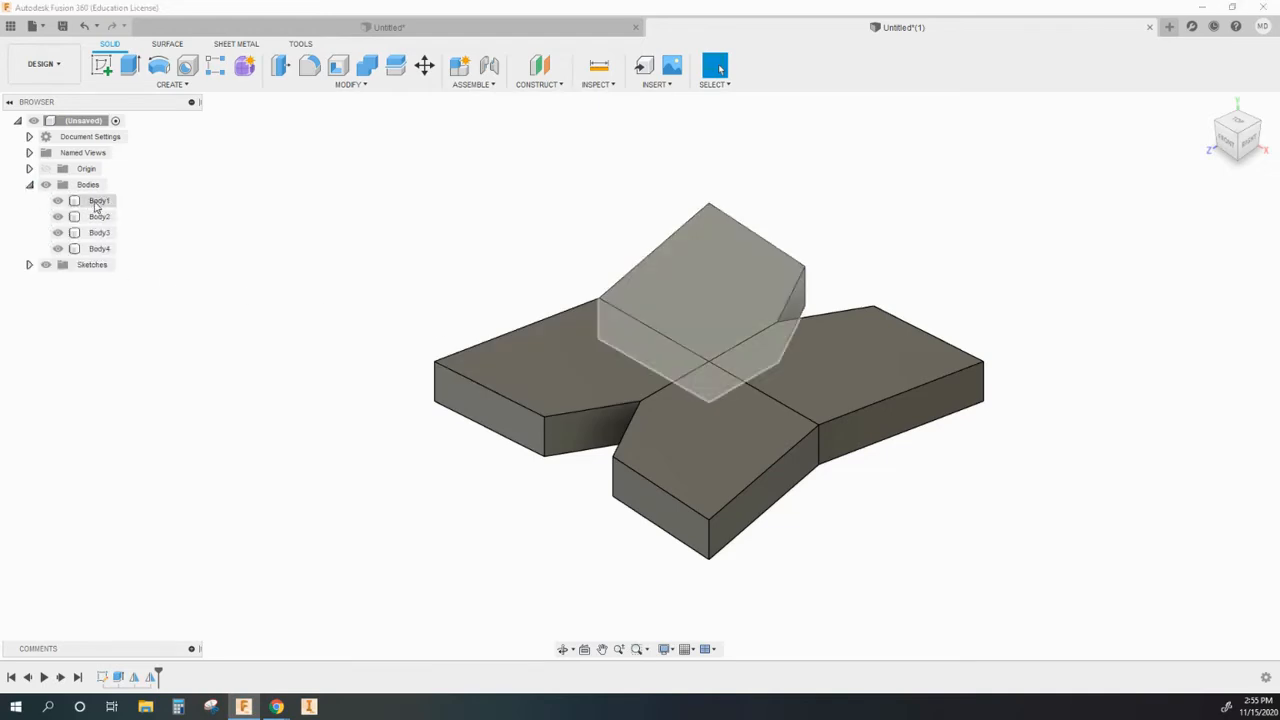
pyautogui.moveTo(529, 265); pyautogui.dragTo(876, 466)
pyautogui.click(906, 491)
pyautogui.moveTo(936, 515); pyautogui.dragTo(420, 209)
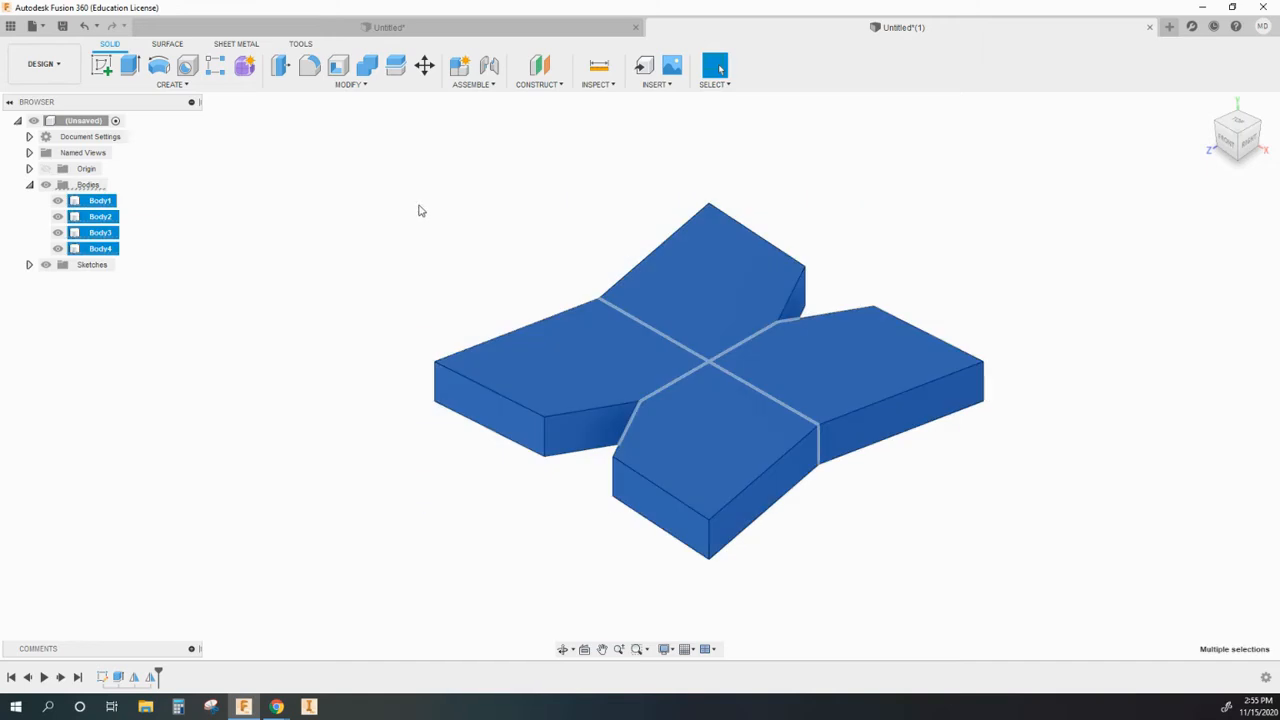
pyautogui.click(367, 66)
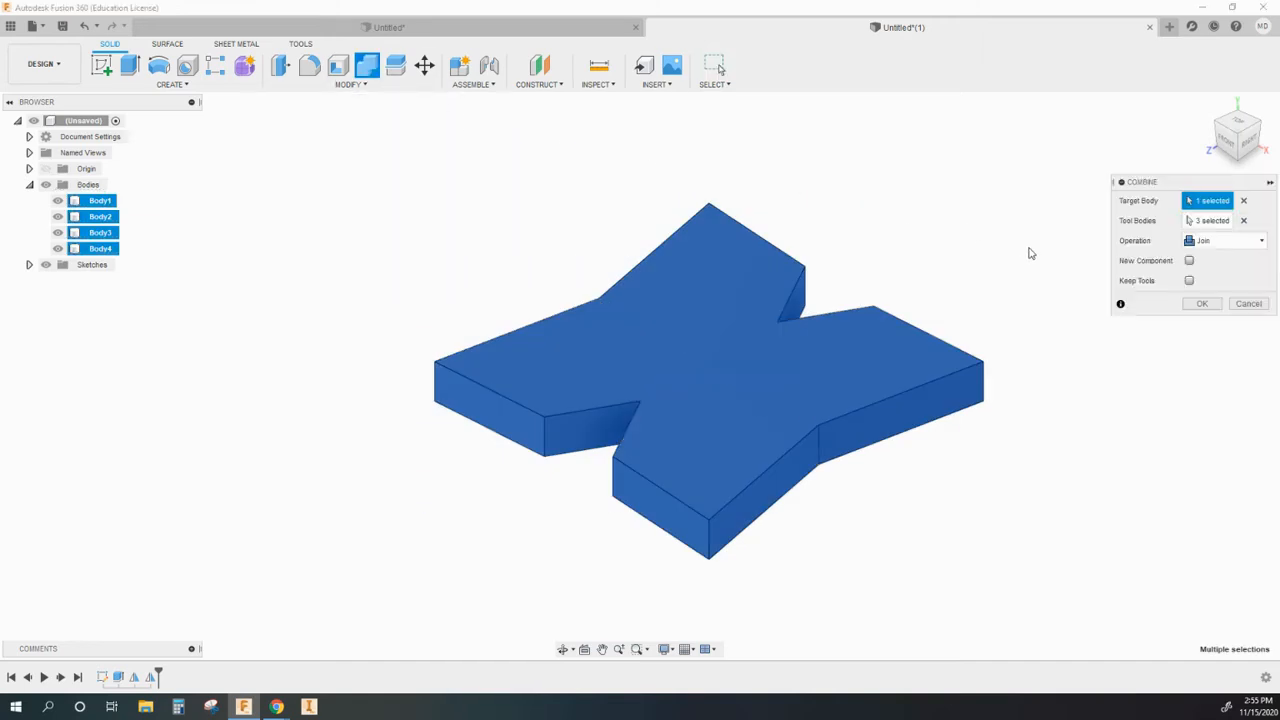
pyautogui.click(1200, 304)
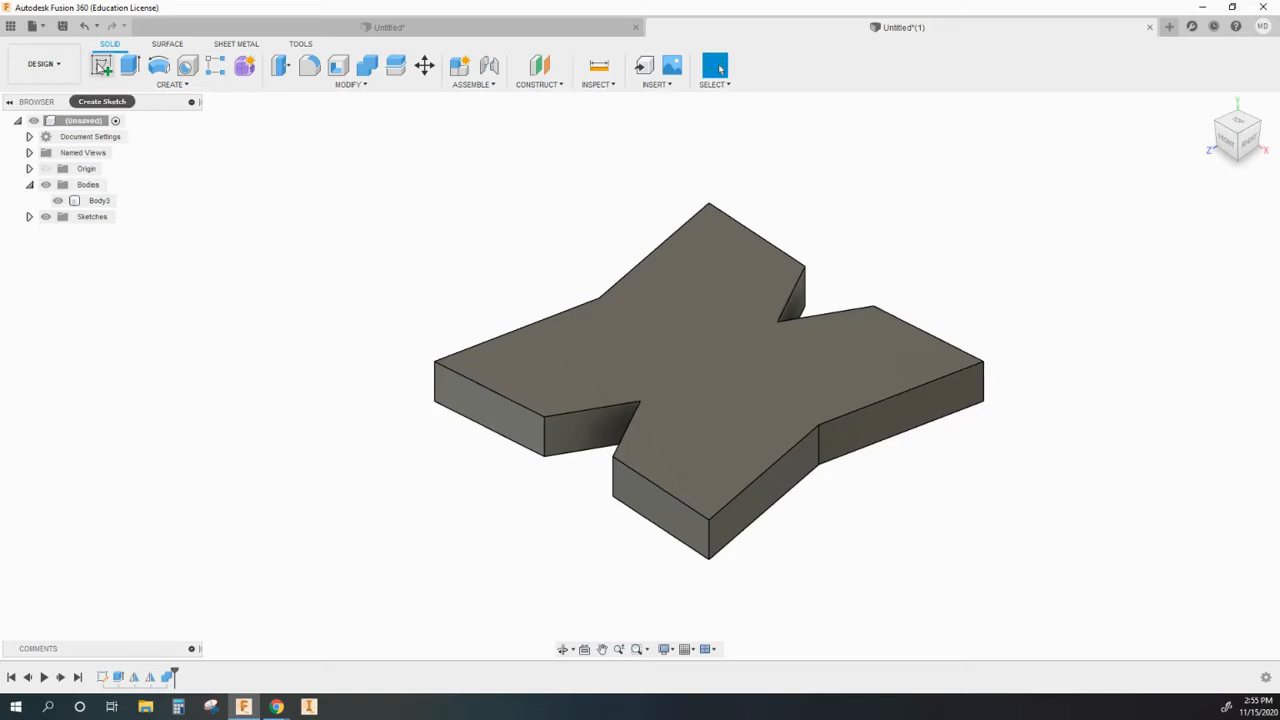
# Sketch a center rectangle at the origin on the plate's top face, 1 in wide and about 0.74 in deep, and finish the sketch
pyautogui.click(101, 65)
pyautogui.click(661, 318)
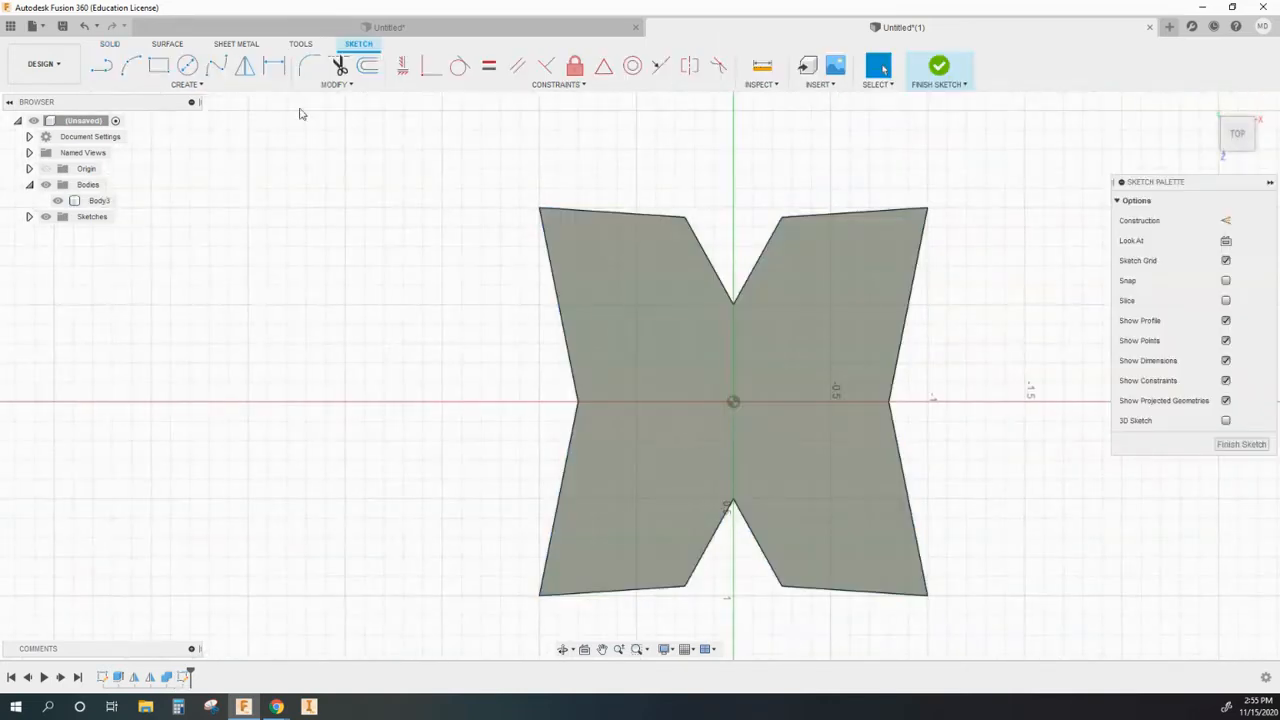
pyautogui.click(168, 88)
pyautogui.moveTo(150, 114)
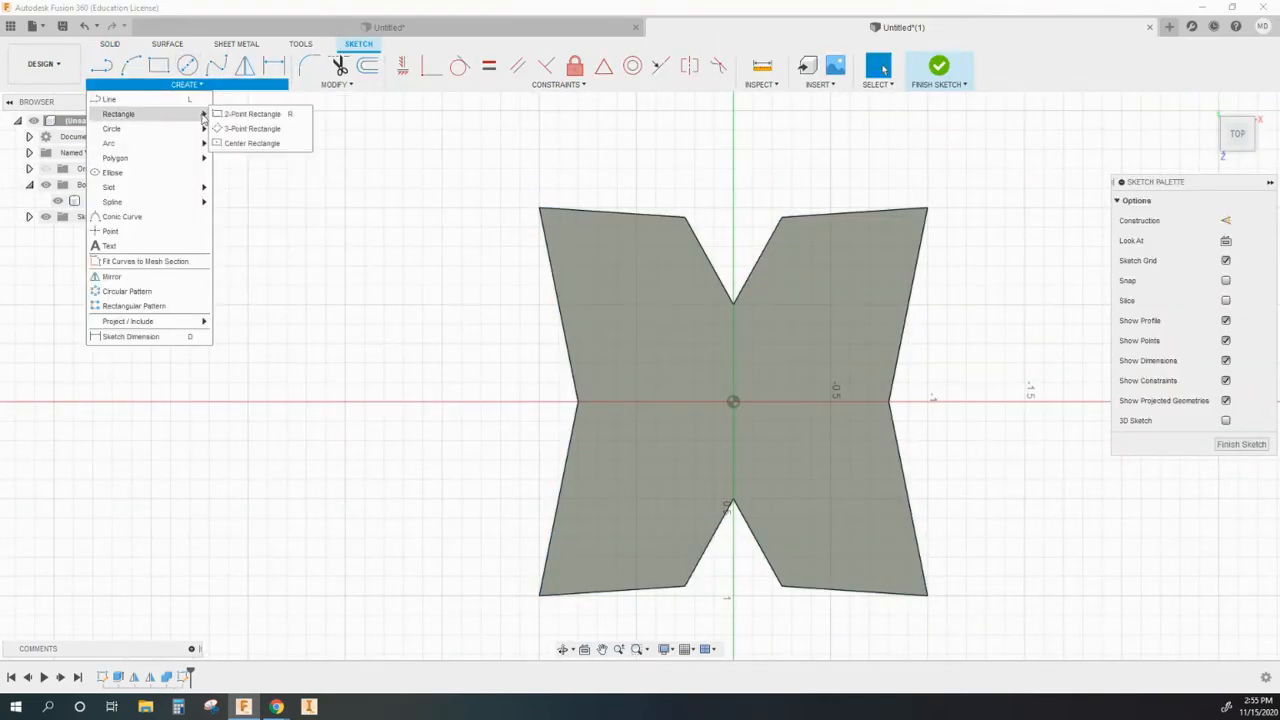
pyautogui.click(250, 143)
pyautogui.click(733, 401)
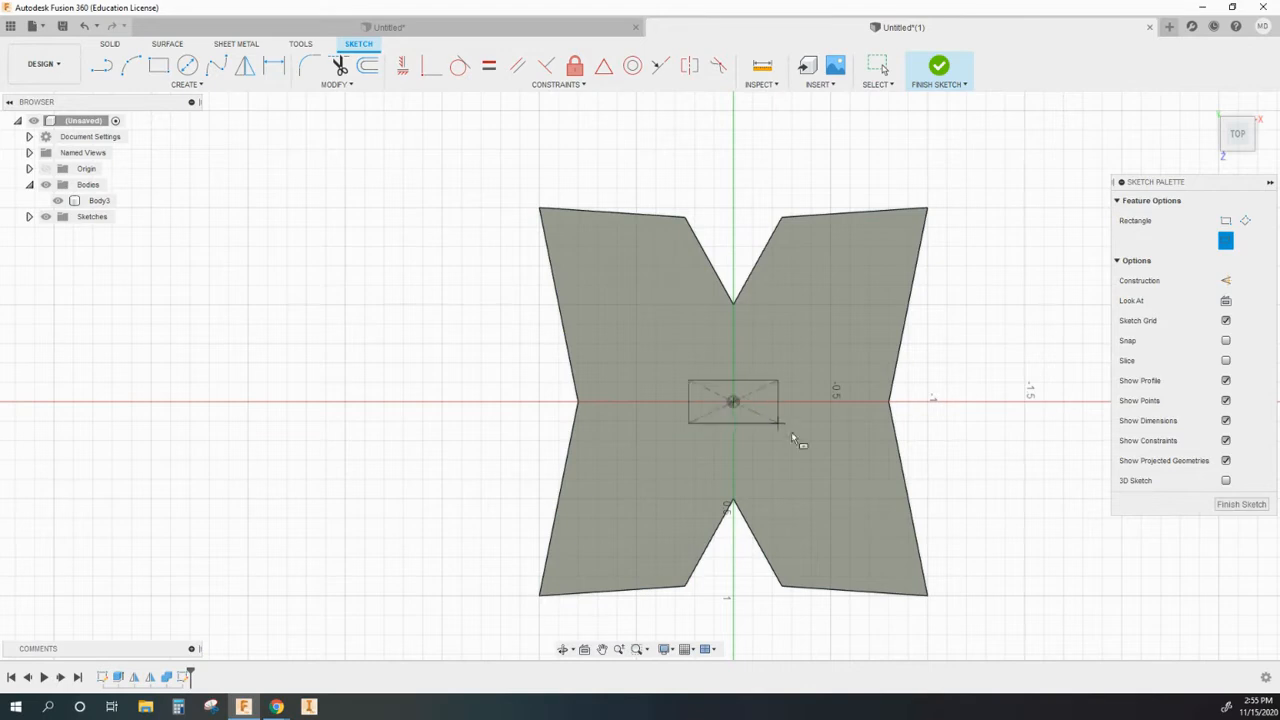
pyautogui.press('Tab')
pyautogui.write('1')
pyautogui.press('Return')
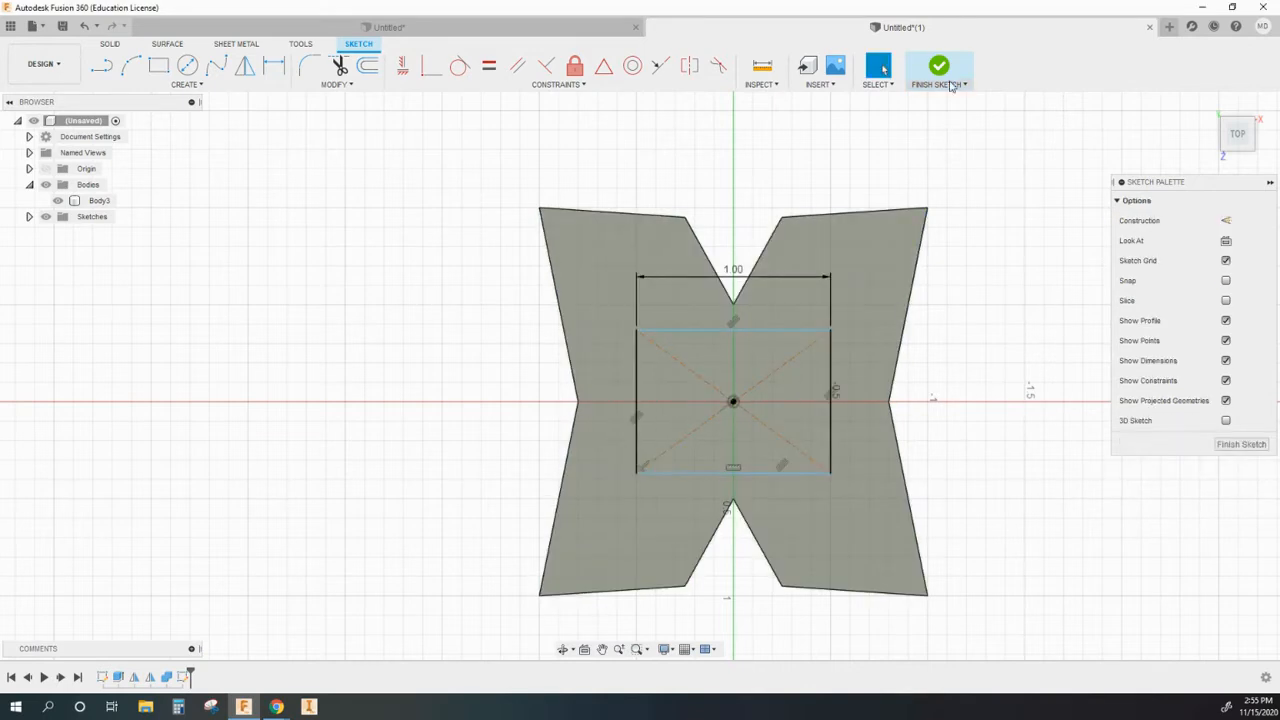
pyautogui.click(945, 68)
# Extrude the central rectangle 0.5 in upward from the plate
pyautogui.press('e')
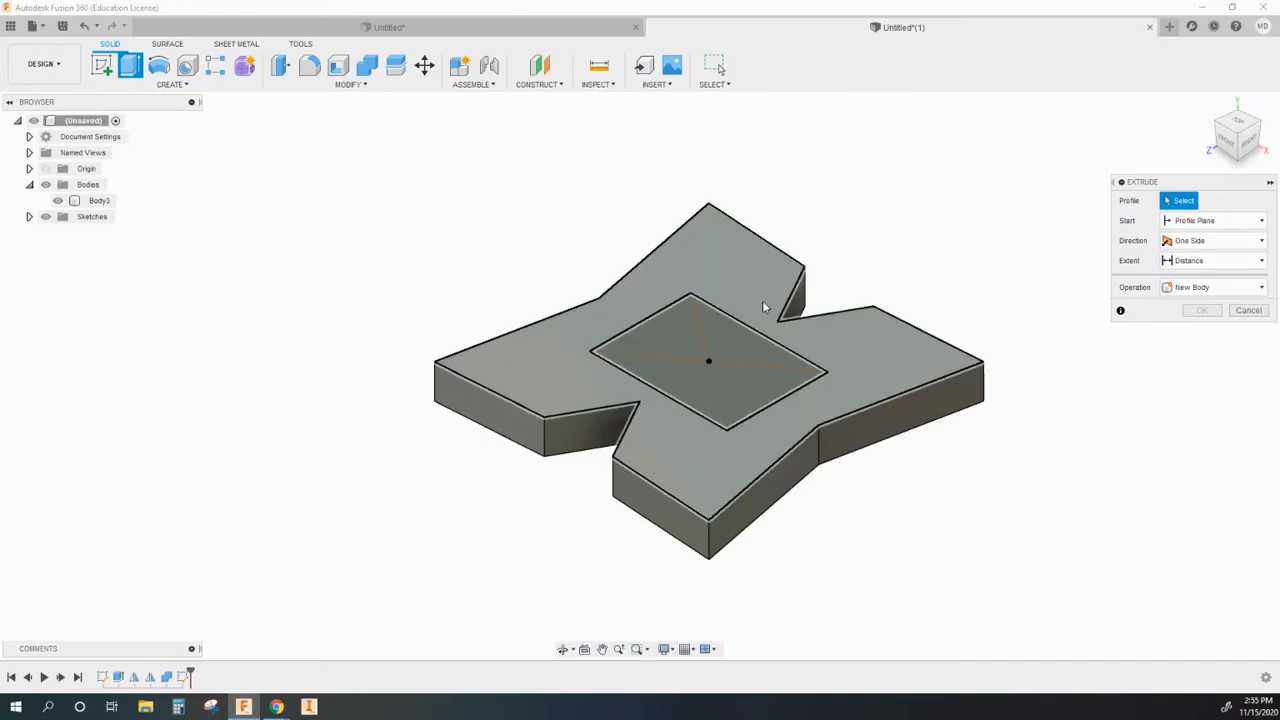
pyautogui.click(721, 340)
pyautogui.write('.5')
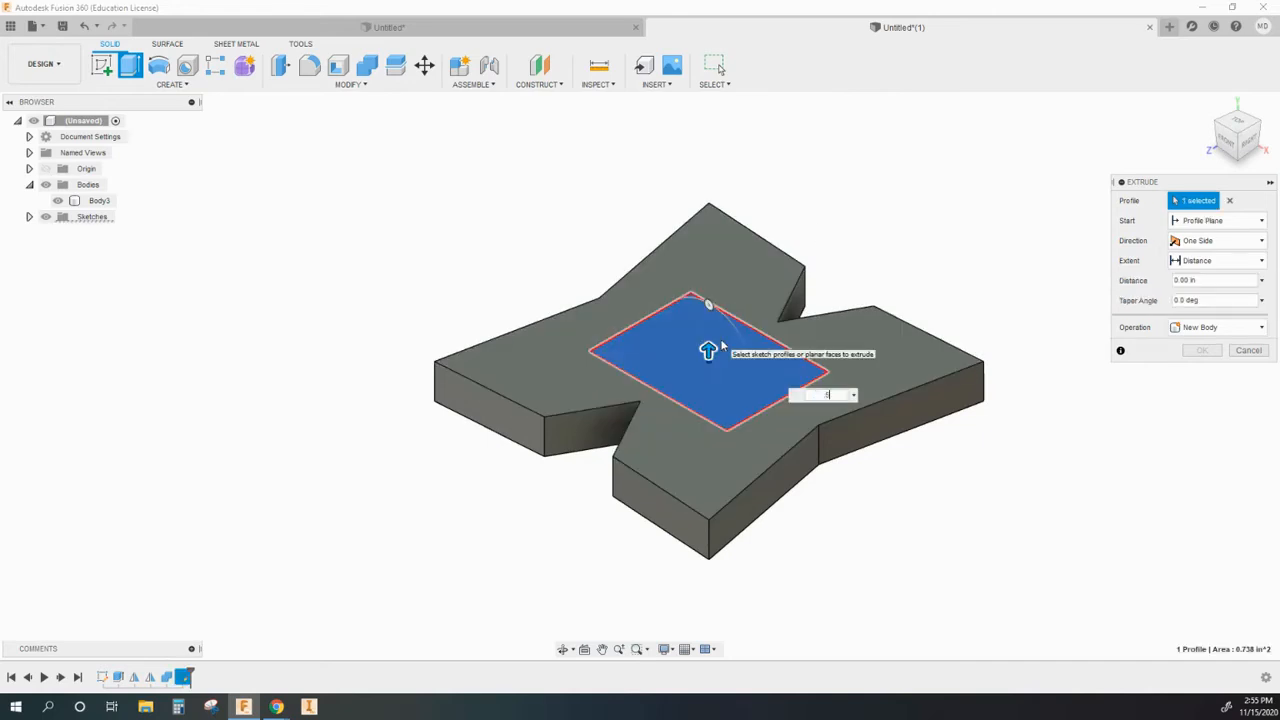
pyautogui.press('Return')
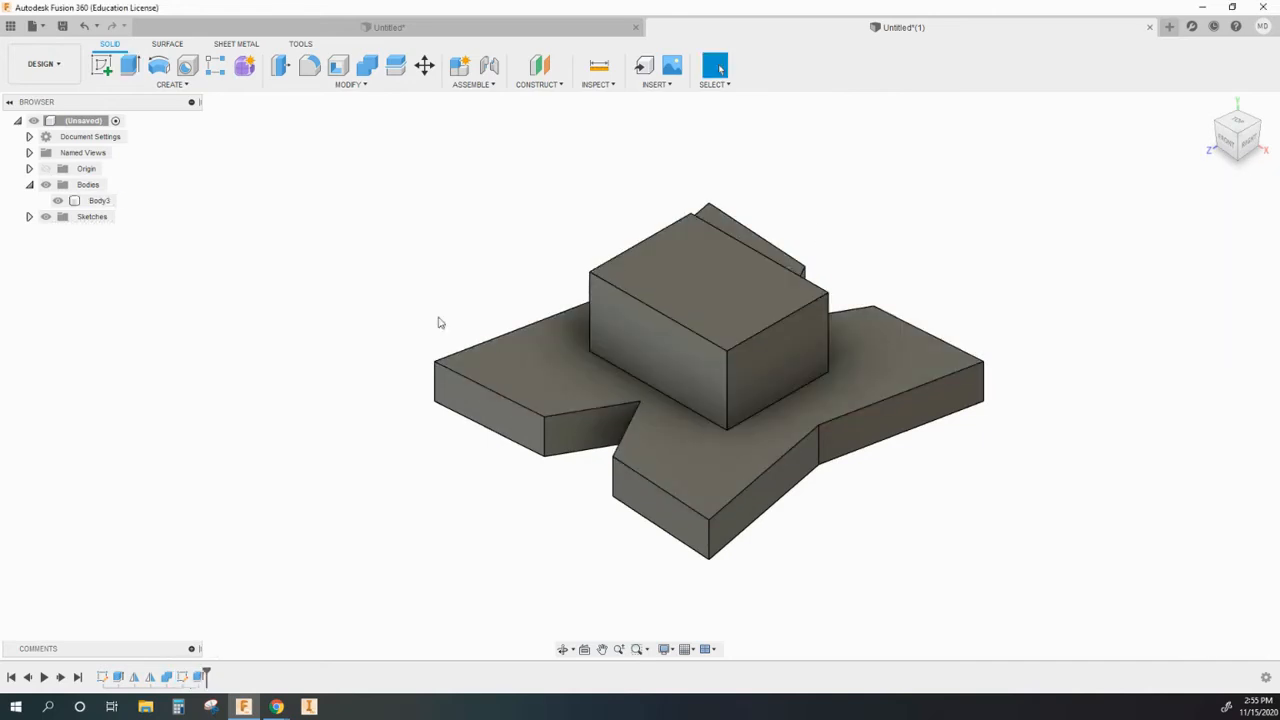
# Sketch a 0.1 by 0.1 in square near the upper left corner of the block's front face
pyautogui.click(101, 65)
pyautogui.click(617, 306)
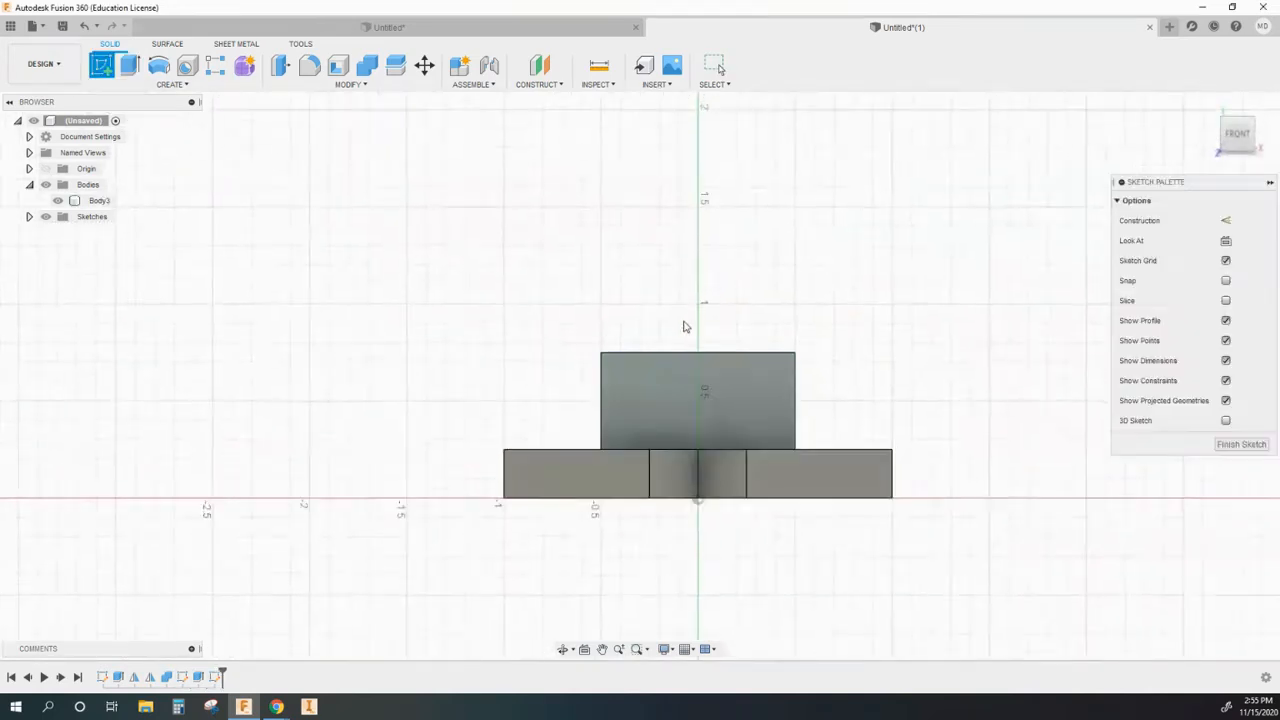
pyautogui.click(159, 65)
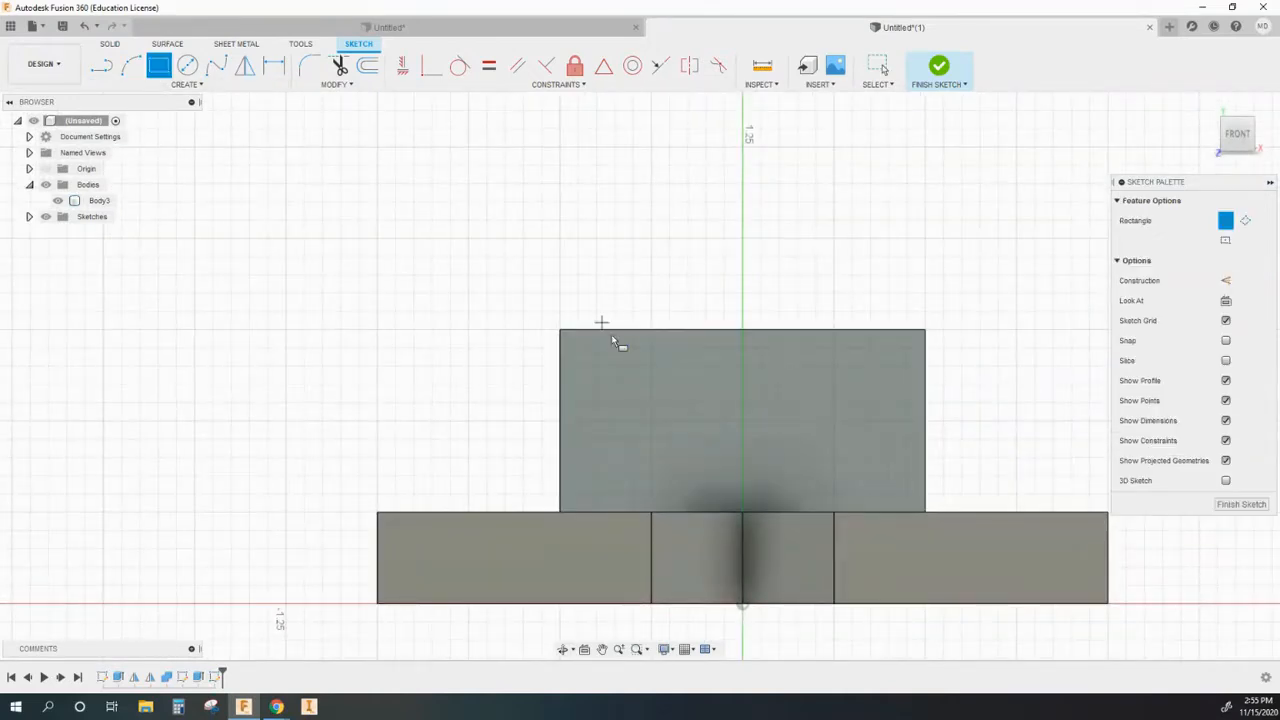
pyautogui.click(578, 350)
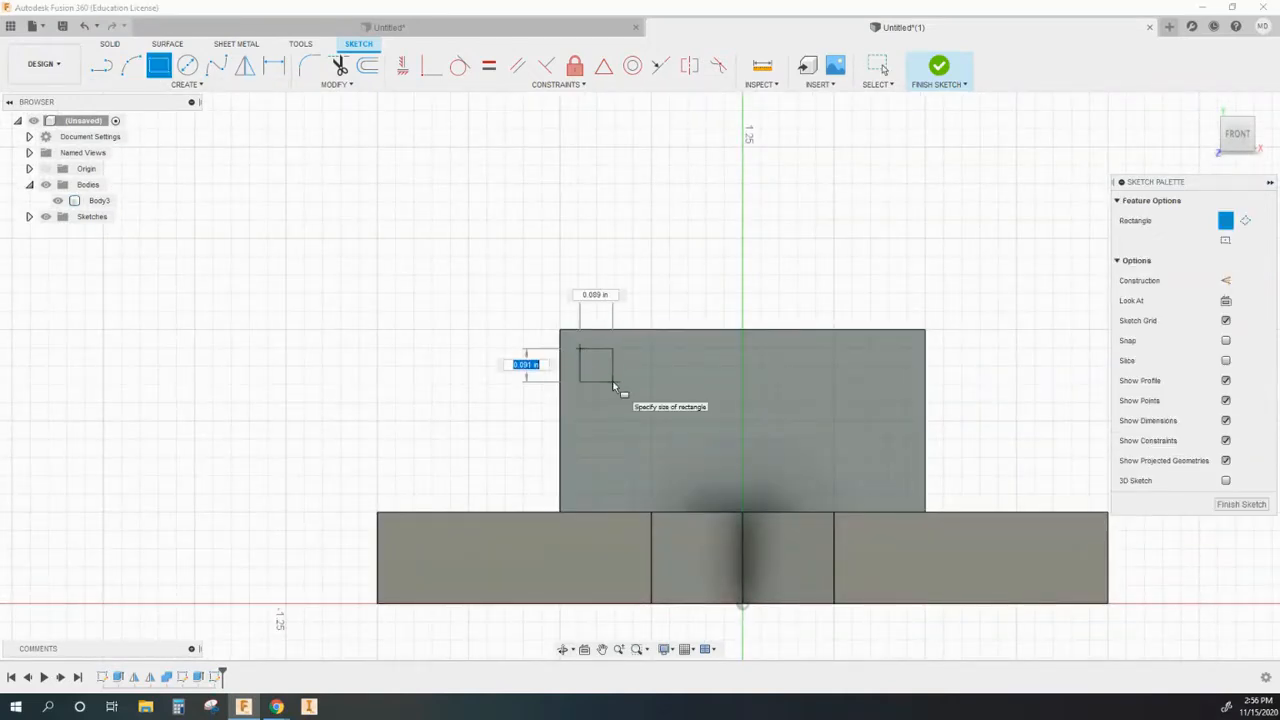
pyautogui.write('0.1')
pyautogui.press('Tab')
pyautogui.write('0.1')
pyautogui.press('Return')
pyautogui.press('Escape')
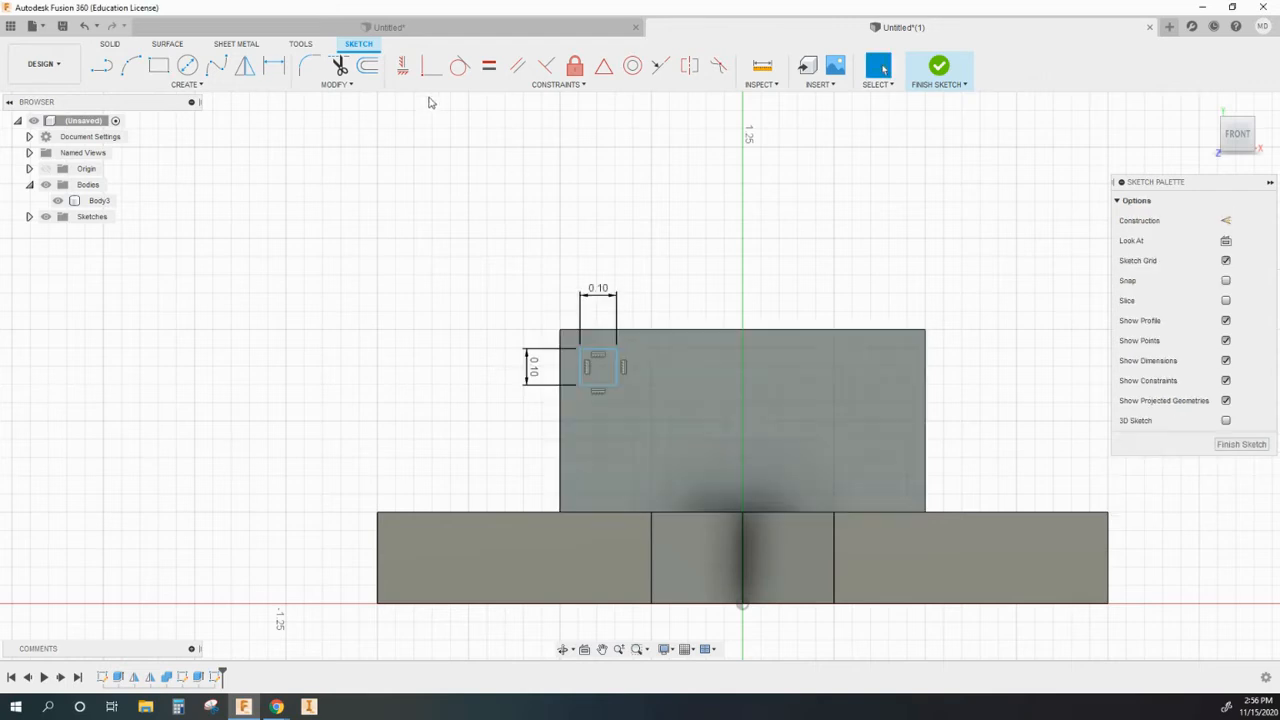
# Dimension the square's top side 0.05 in below the upper edge of the block's front face
pyautogui.click(273, 65)
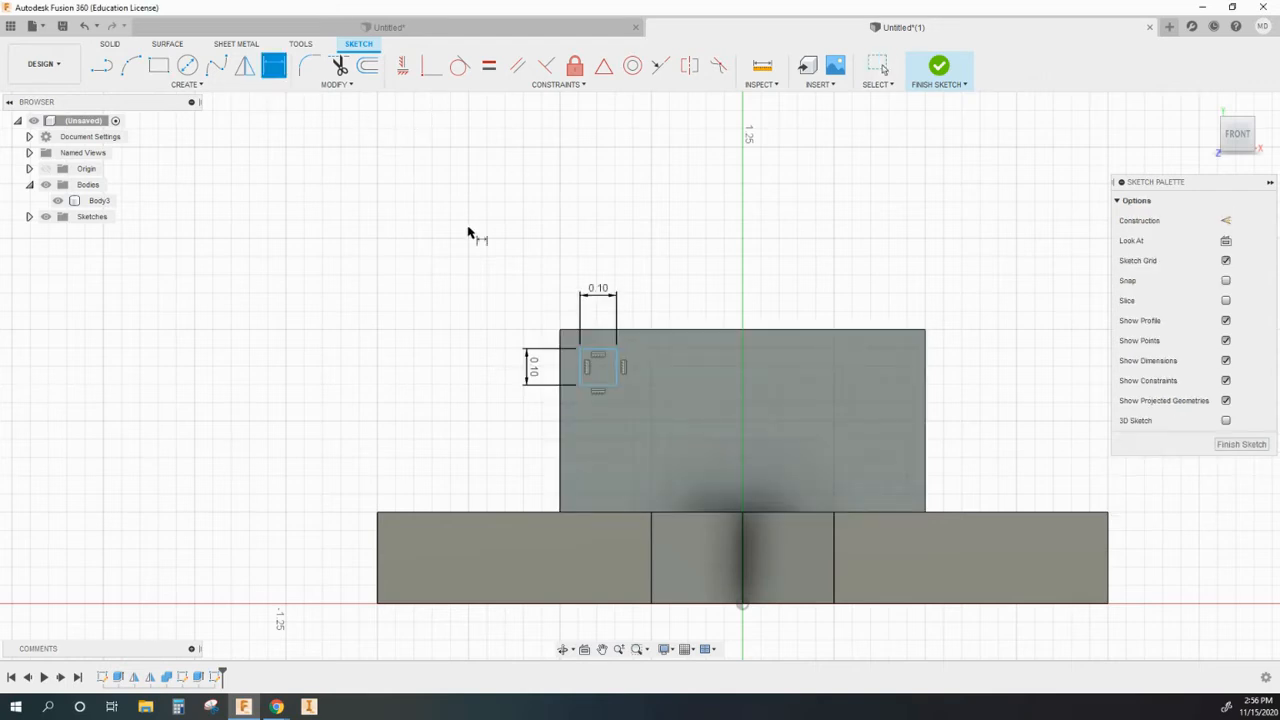
pyautogui.click(596, 343)
pyautogui.write('0.5')
pyautogui.press('Return')
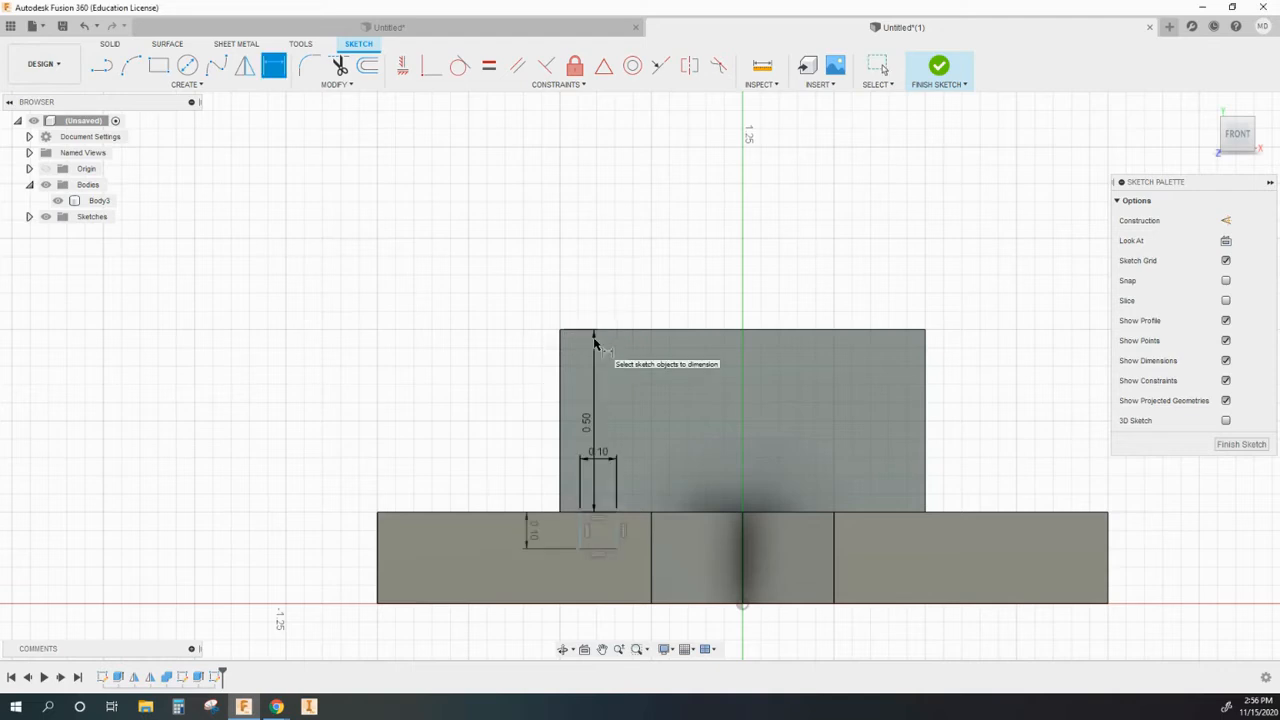
pyautogui.press('Escape')
pyautogui.hotkey('ctrl', 'z')
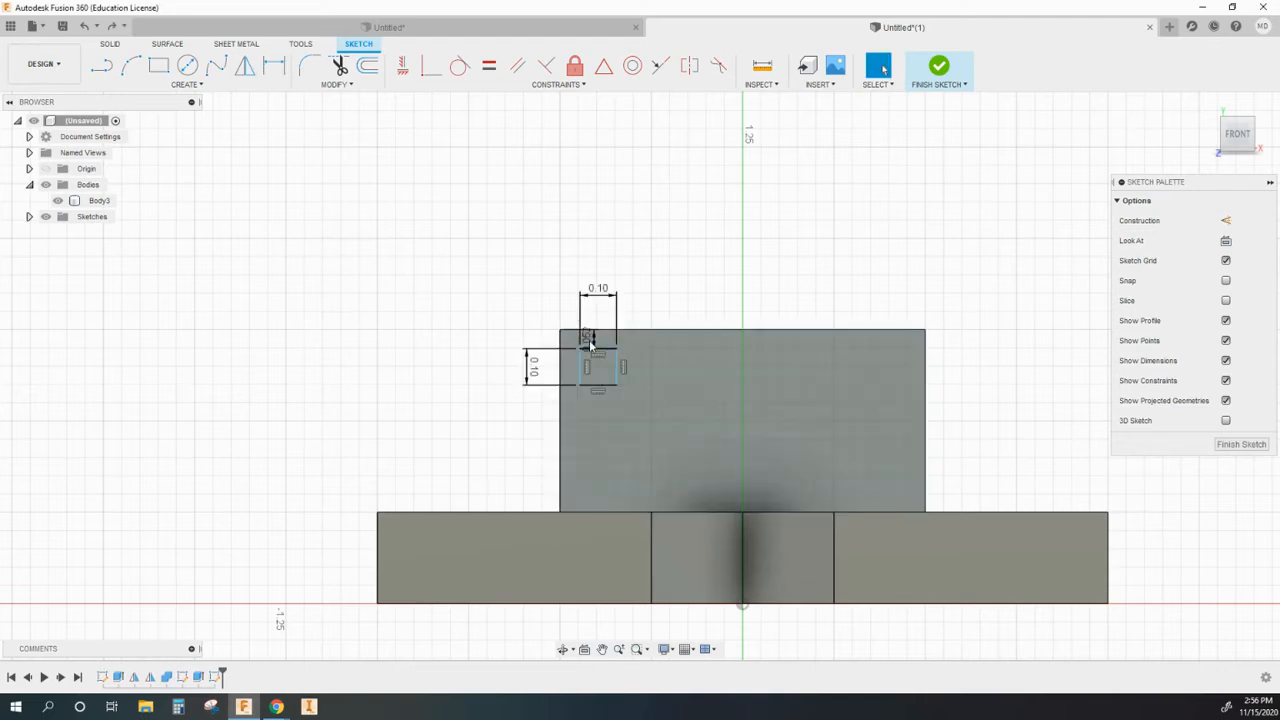
pyautogui.click(590, 343)
pyautogui.press('Return')
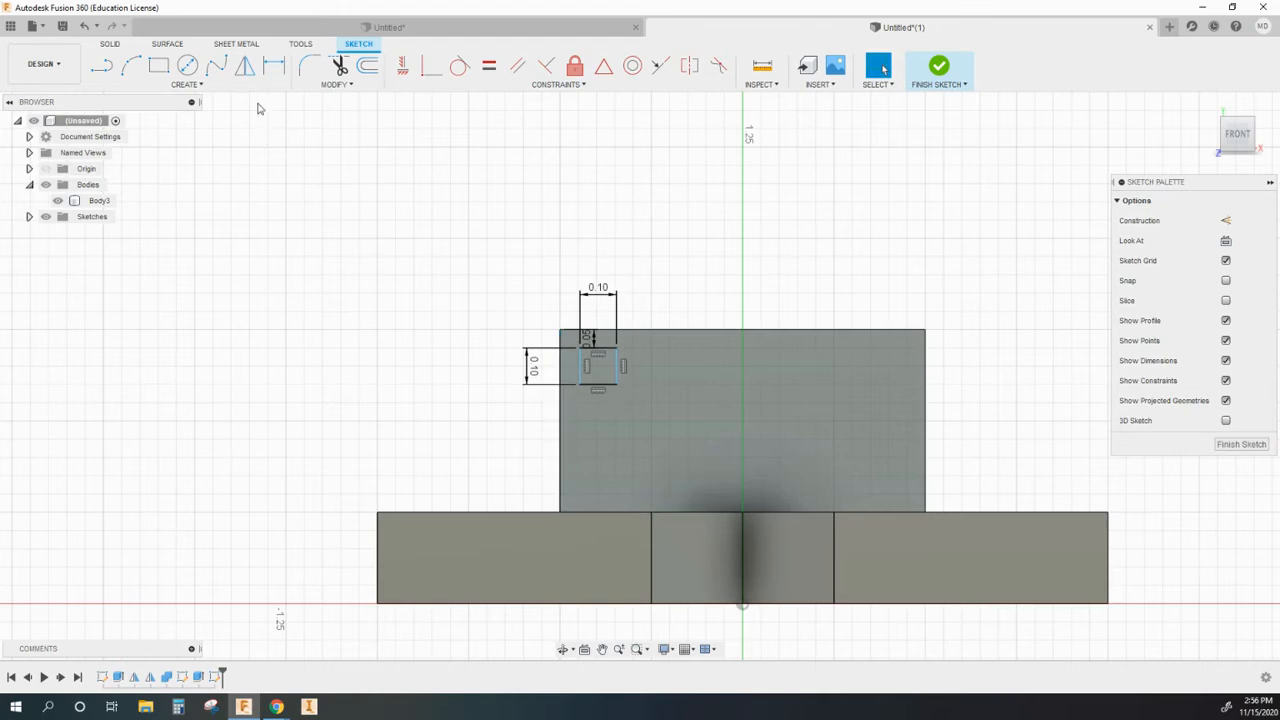
# Dimension the square's left side 0.05 in from the block's left edge and finish the sketch
pyautogui.click(271, 79)
pyautogui.click(561, 365)
pyautogui.click(578, 370)
pyautogui.click(571, 372)
pyautogui.write('.05')
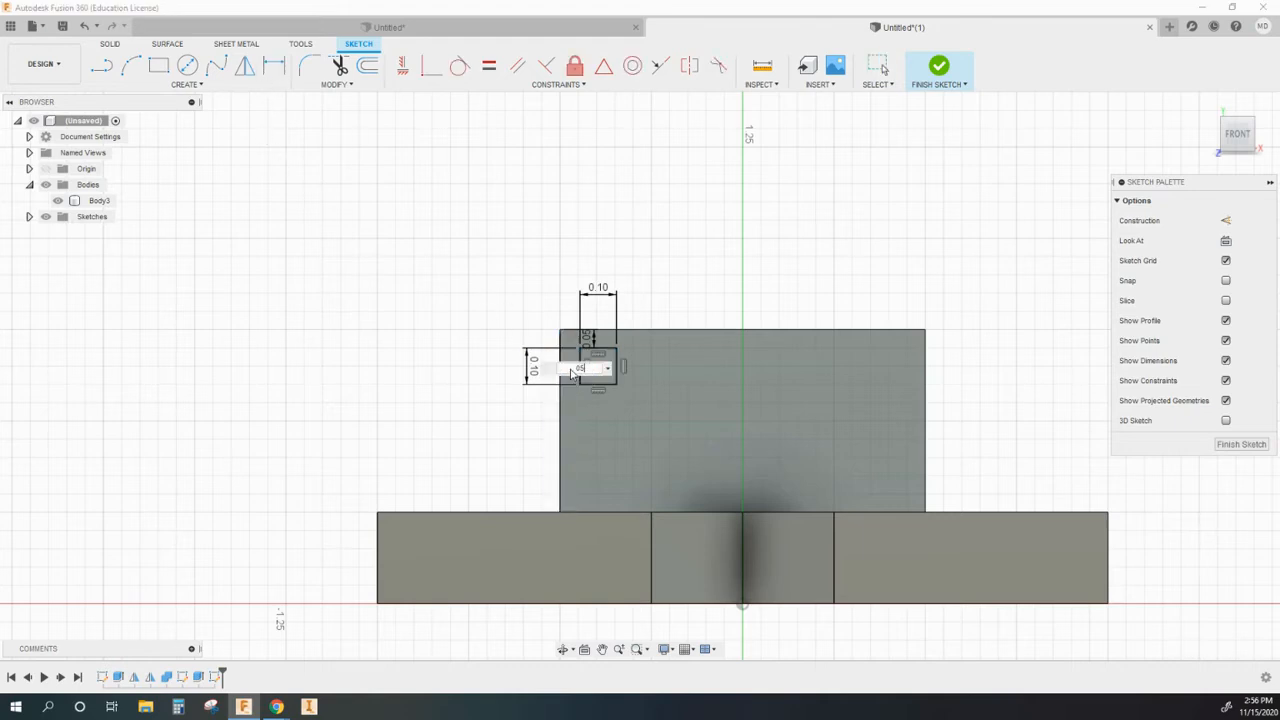
pyautogui.press('Return')
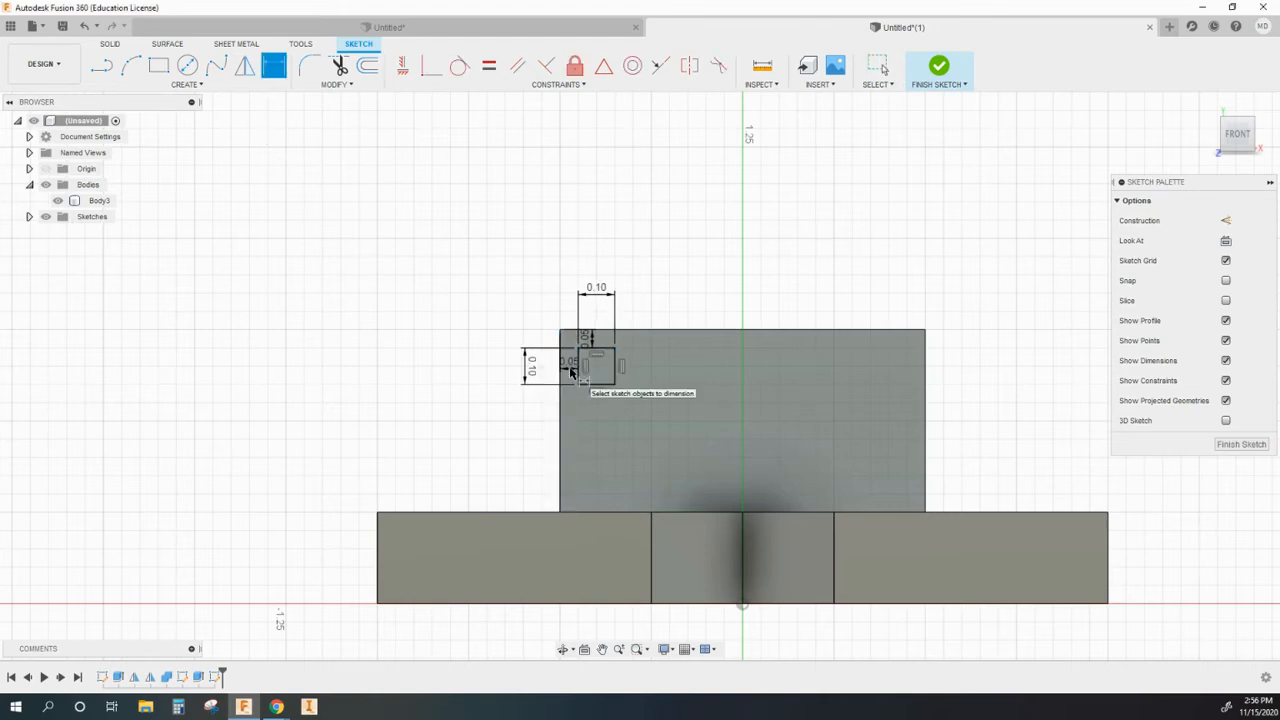
pyautogui.click(939, 68)
# Extrude the small square inward to cut a pocket into the block's front face
pyautogui.click(1208, 106)
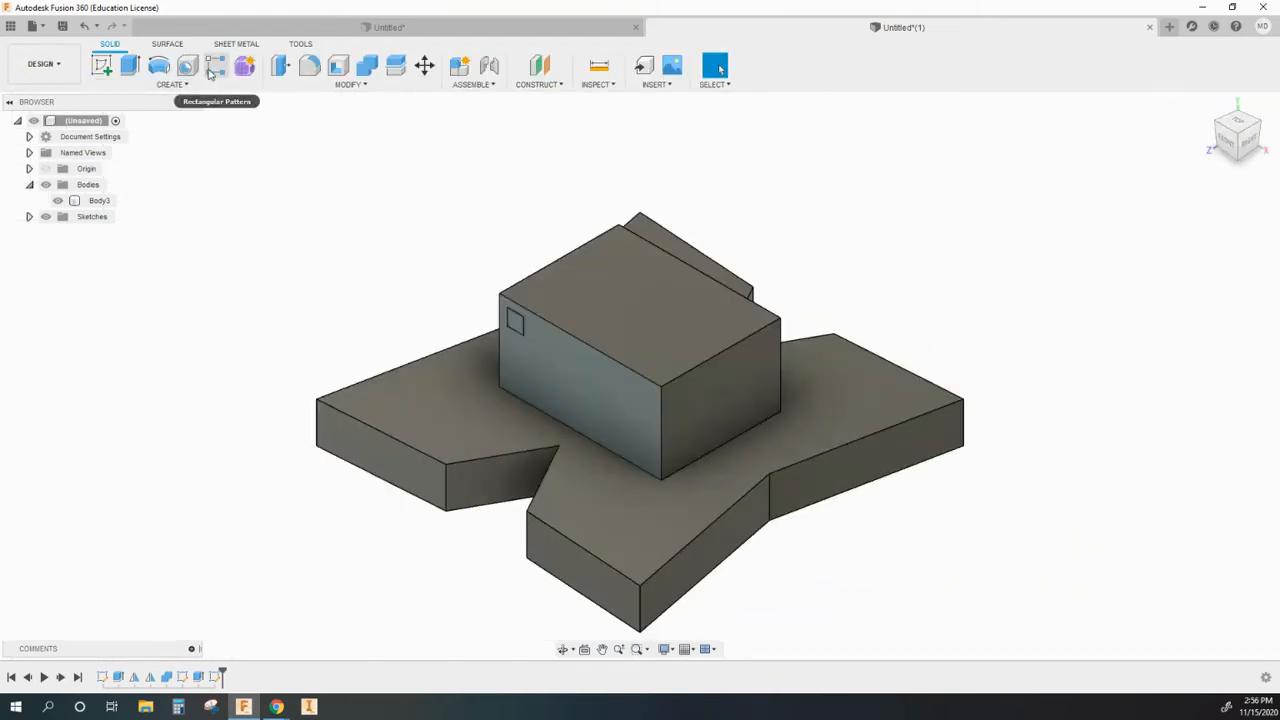
pyautogui.press('e')
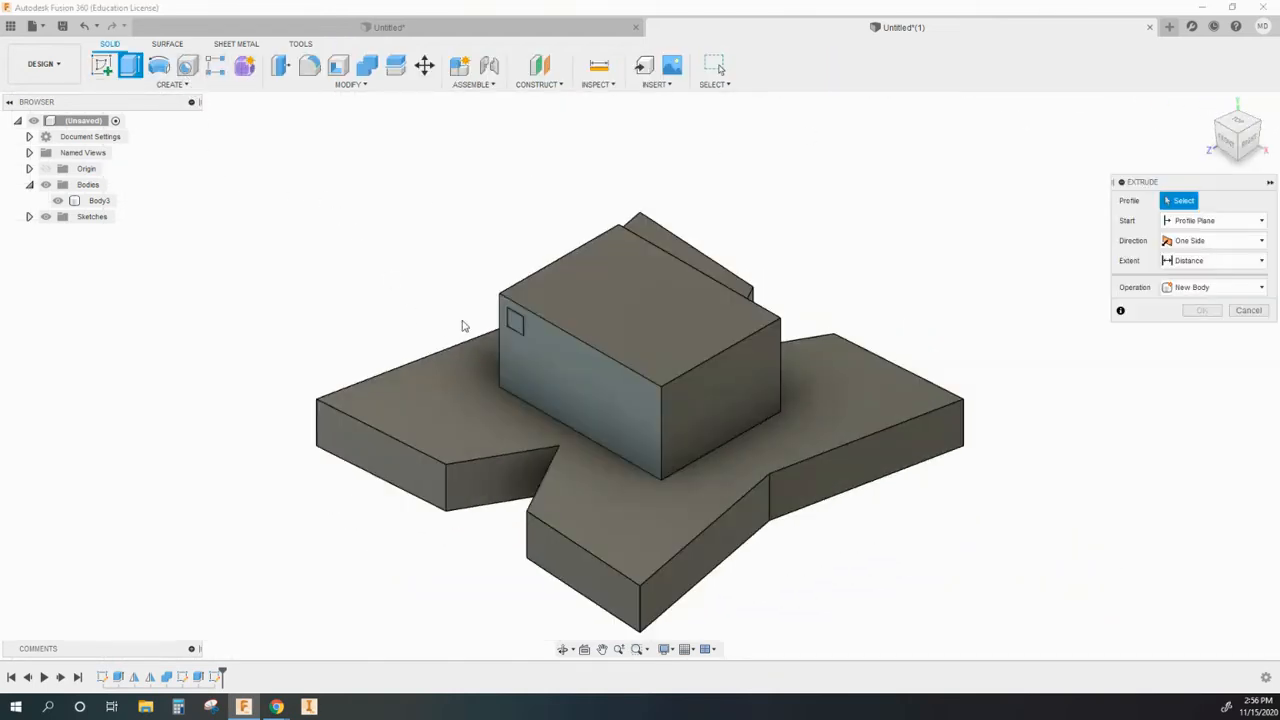
pyautogui.click(513, 322)
pyautogui.press('BackSpace')
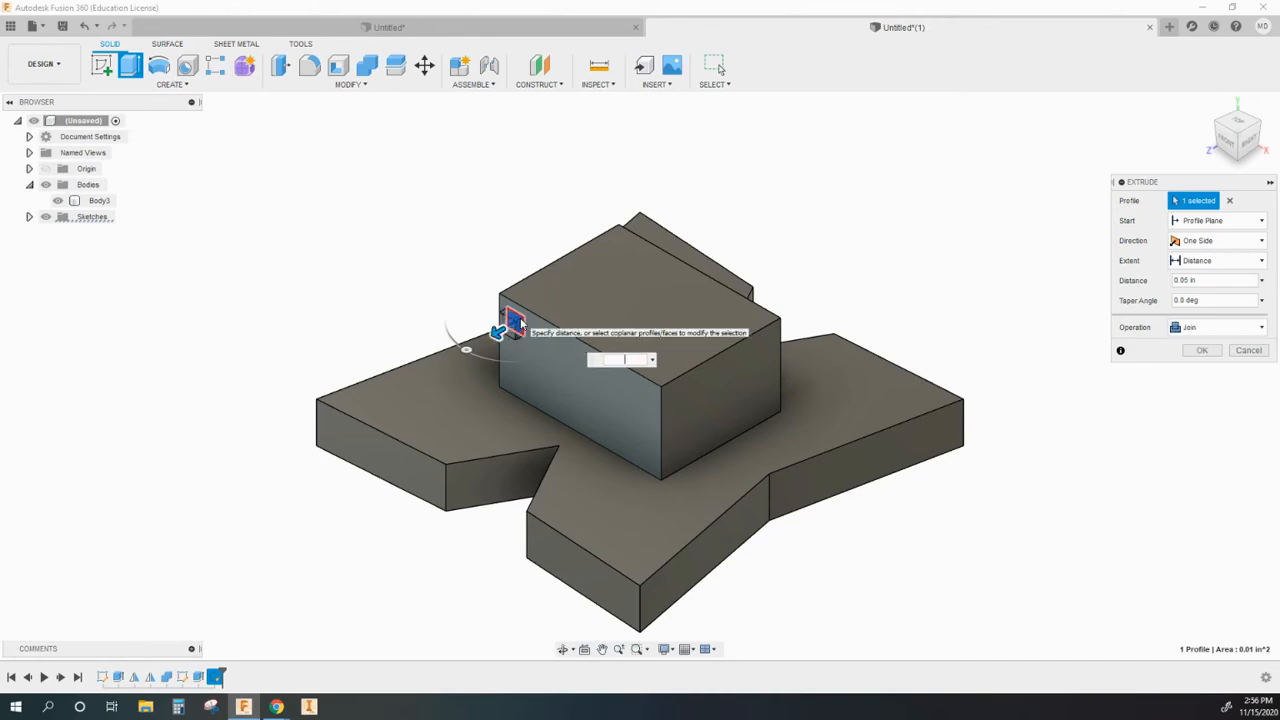
pyautogui.press('Return')
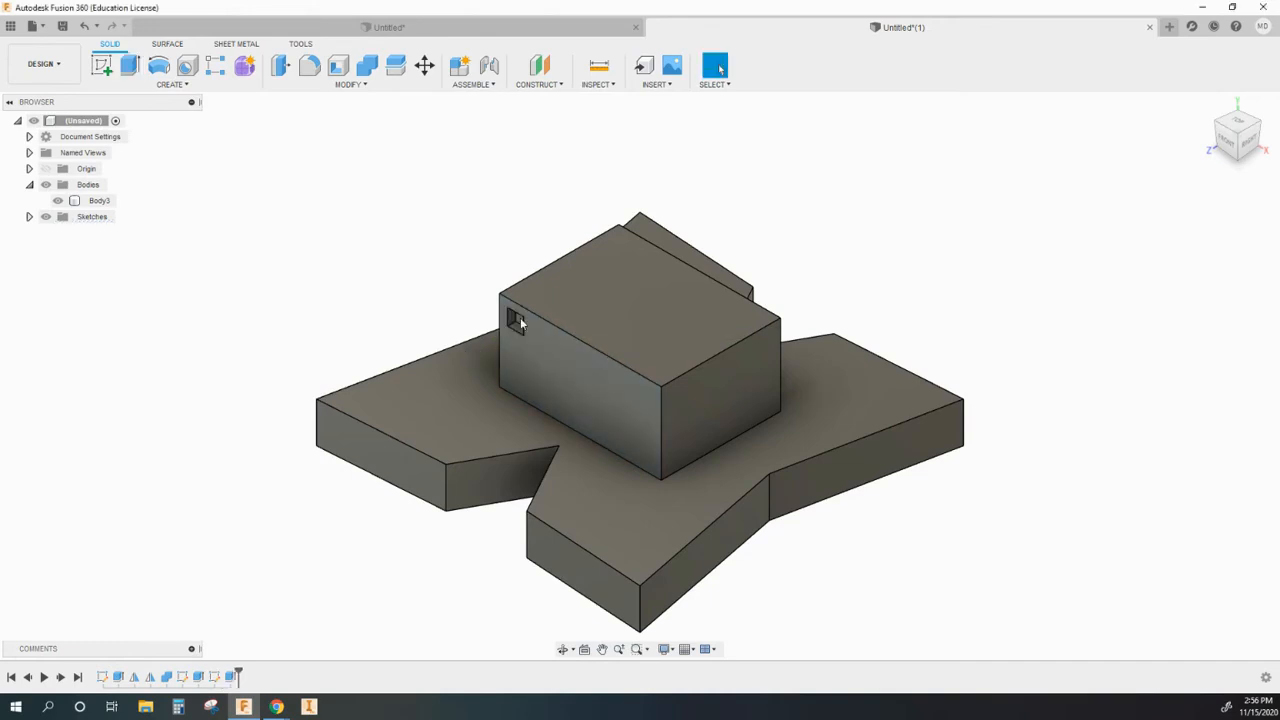
# Start a rectangular pattern of the square pocket feature along the upper edge of the block's front face
pyautogui.scroll(5, 520, 317)
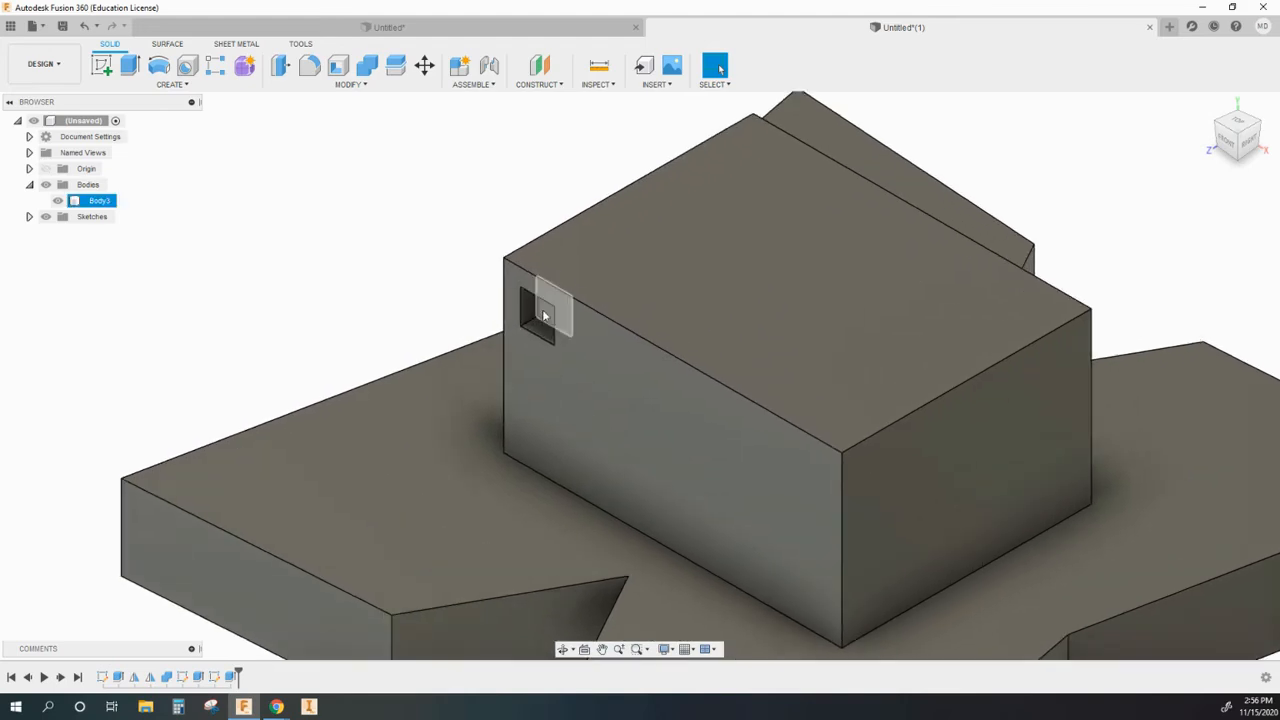
pyautogui.scroll(-2, 476, 294)
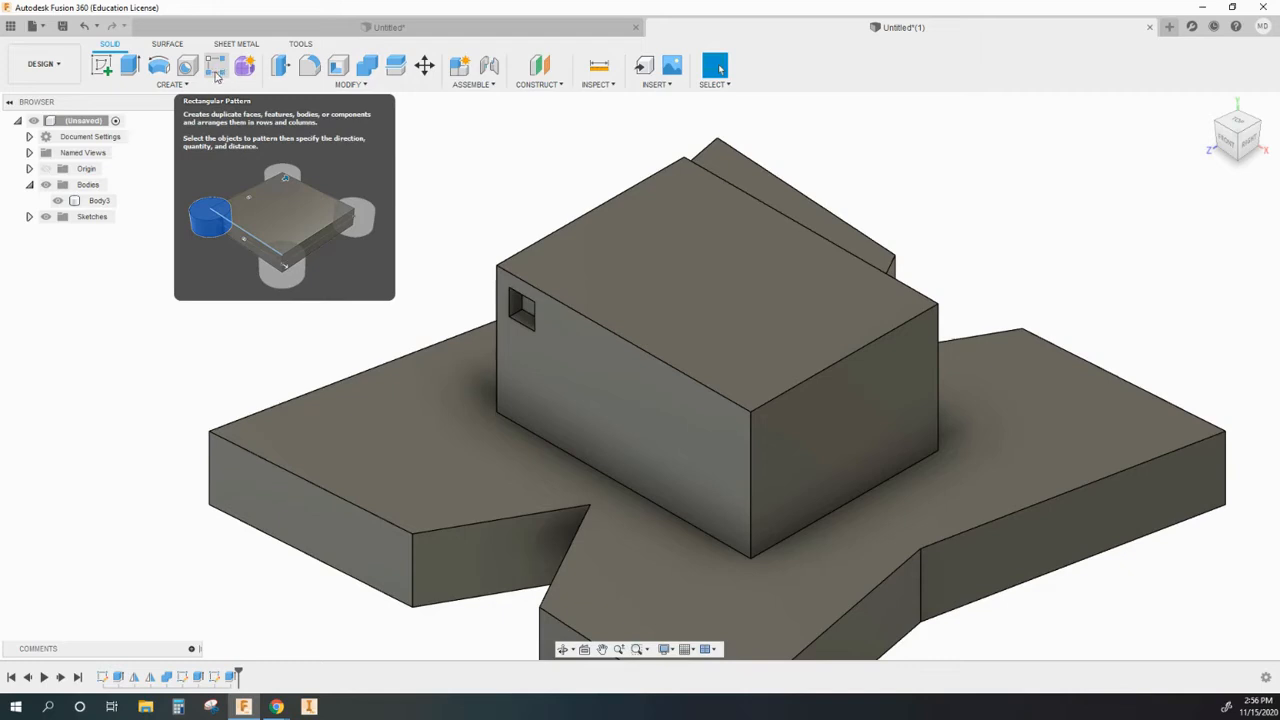
pyautogui.click(171, 84)
pyautogui.moveTo(165, 381)
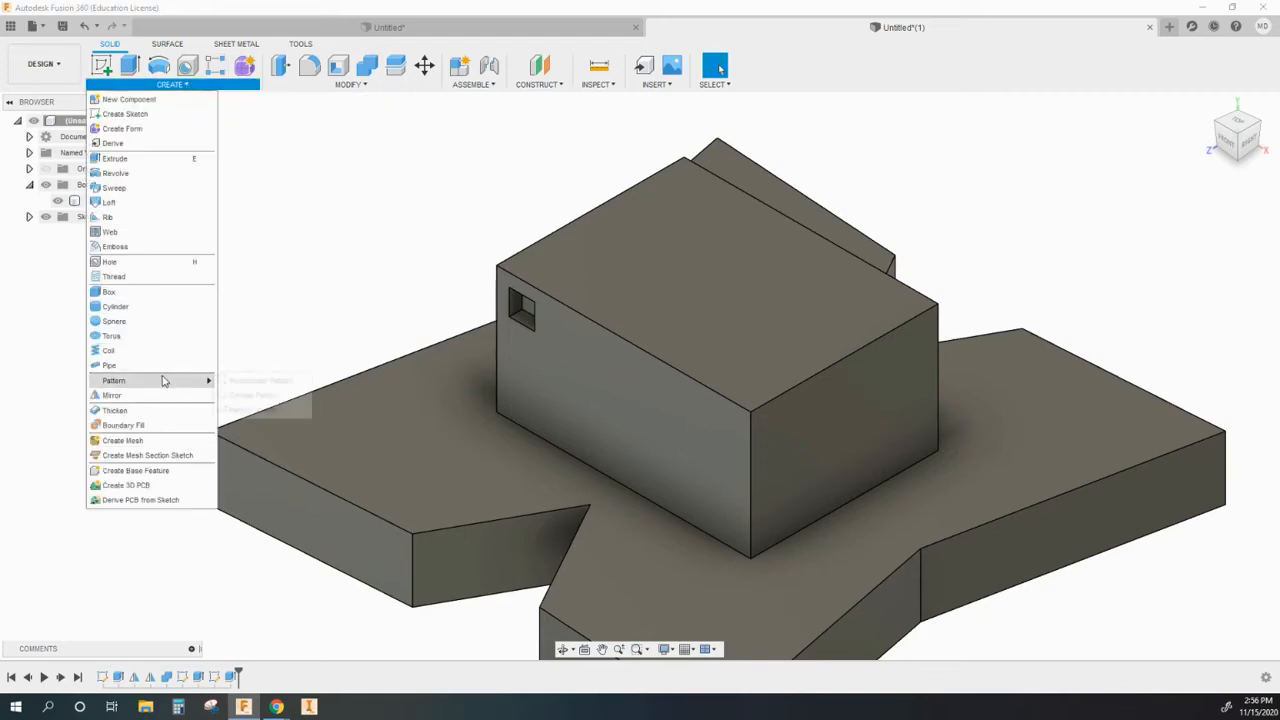
pyautogui.click(252, 381)
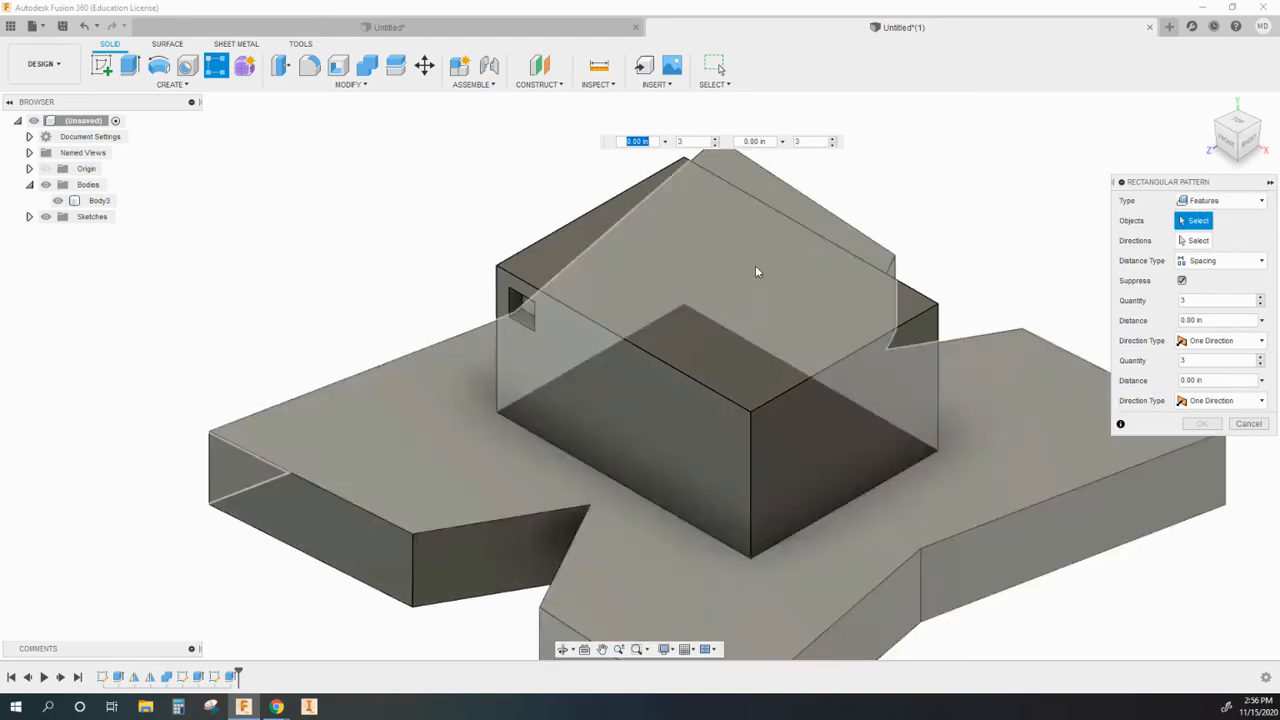
pyautogui.click(521, 310)
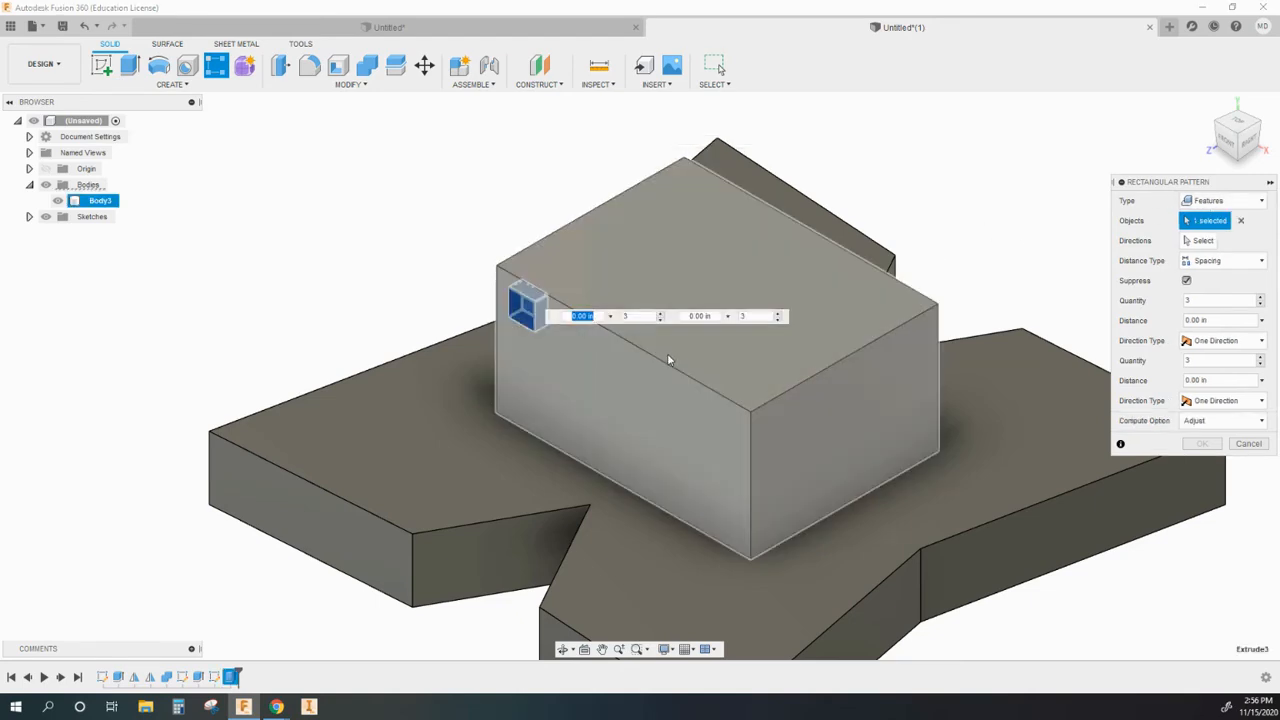
pyautogui.click(1203, 241)
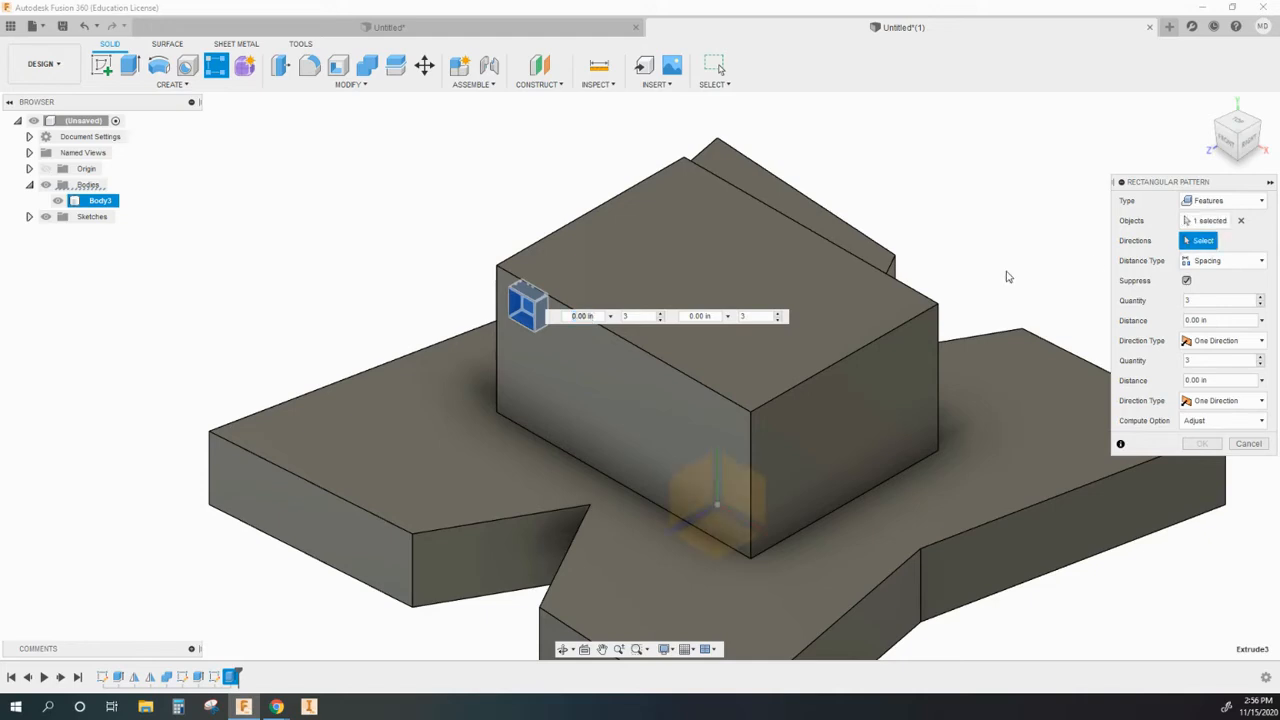
pyautogui.click(680, 374)
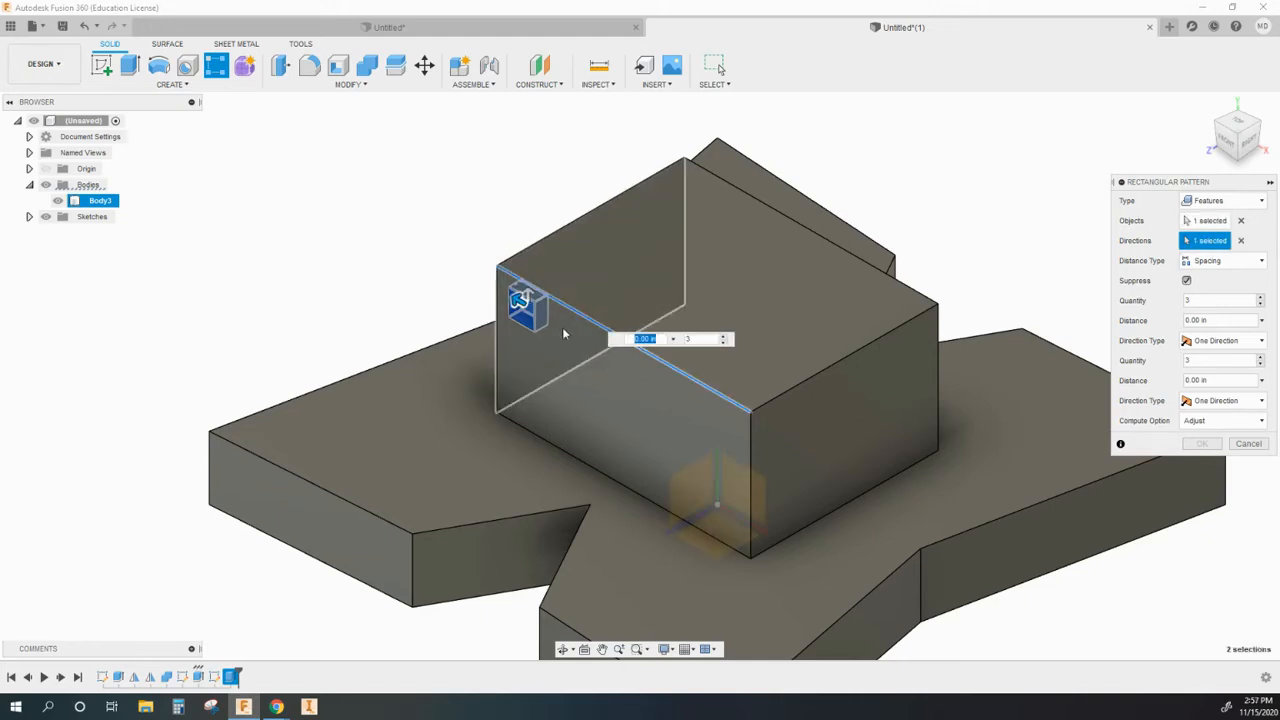
# Spread the pocket pattern along the block's edge with a distance of -0.20 in and a quantity of 6
pyautogui.scroll(3, 538, 318)
pyautogui.scroll(2, 538, 318)
pyautogui.scroll(-2, 638, 395)
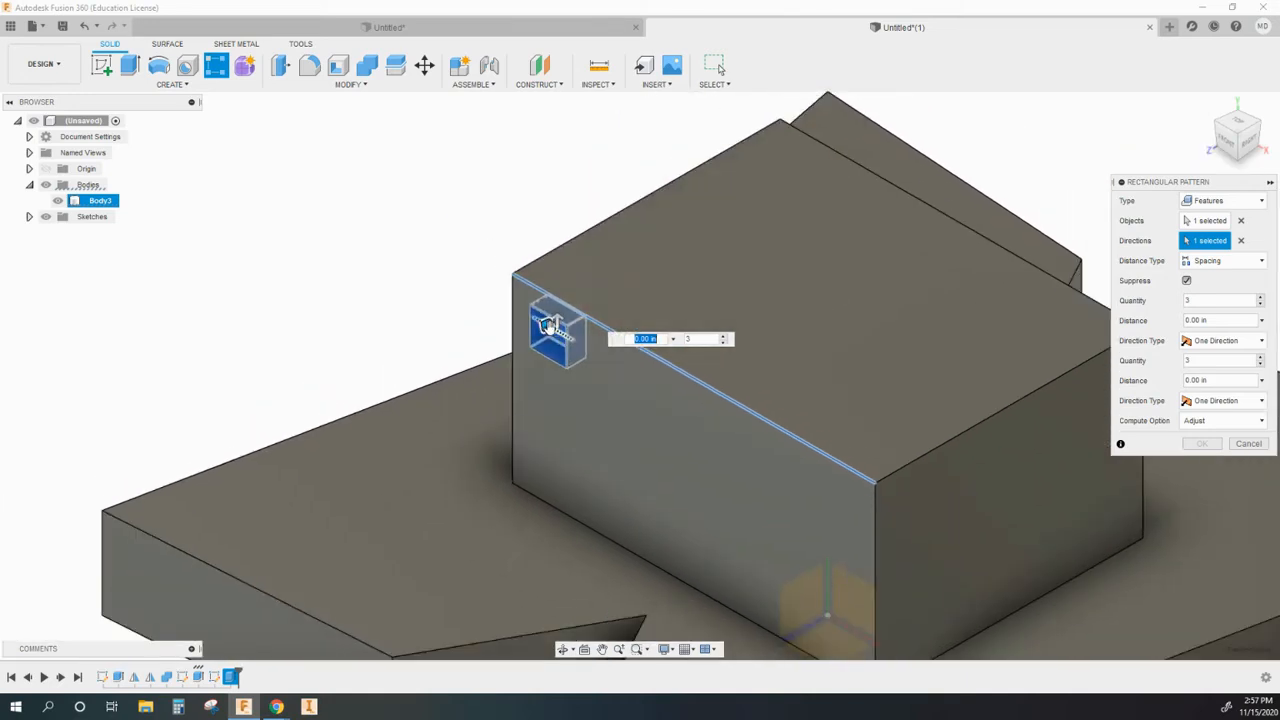
pyautogui.moveTo(548, 326); pyautogui.dragTo(619, 387)
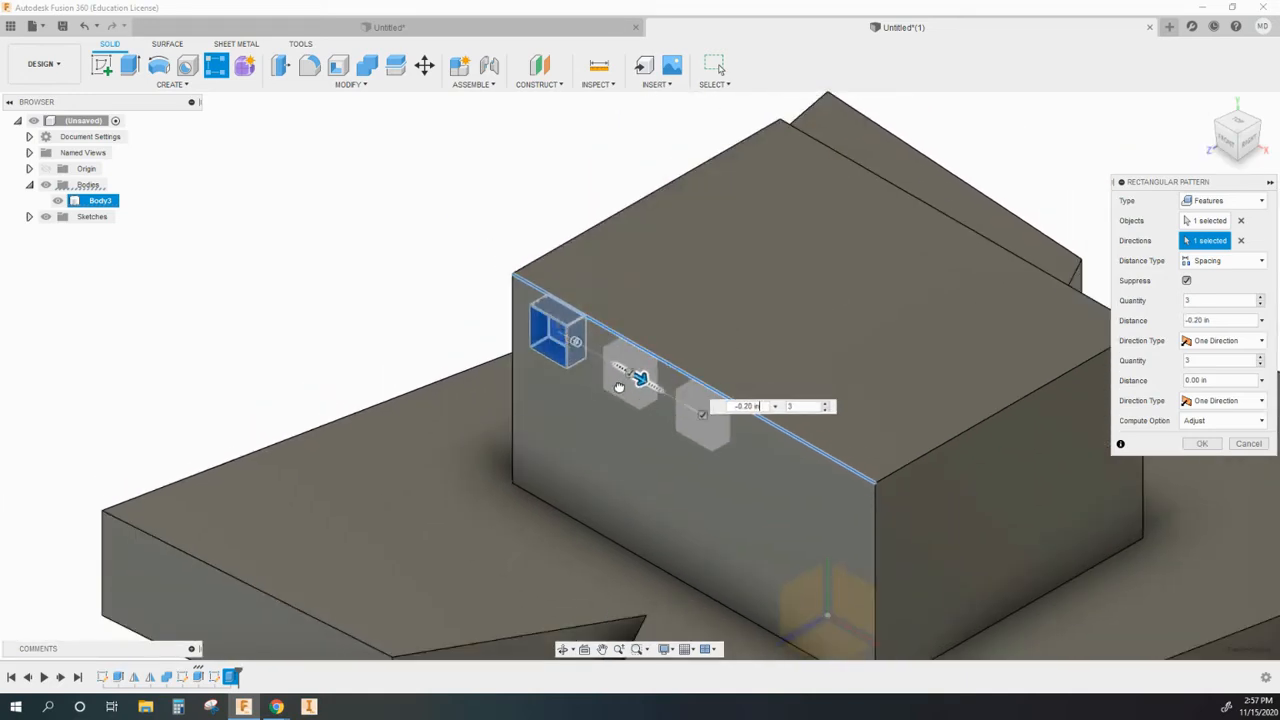
pyautogui.press('Tab')
pyautogui.click(1200, 300)
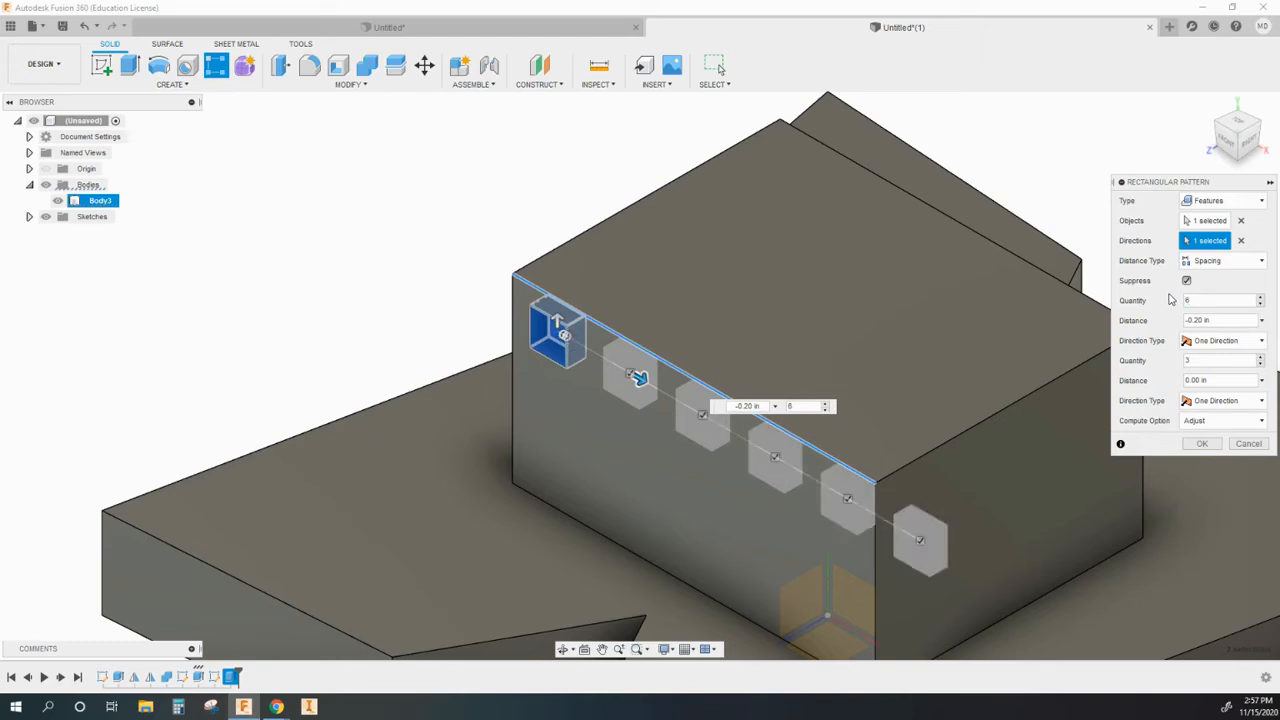
# Use Spacing as the pattern's distance type and set the distance along the edge to -0.16 in
pyautogui.click(1213, 263)
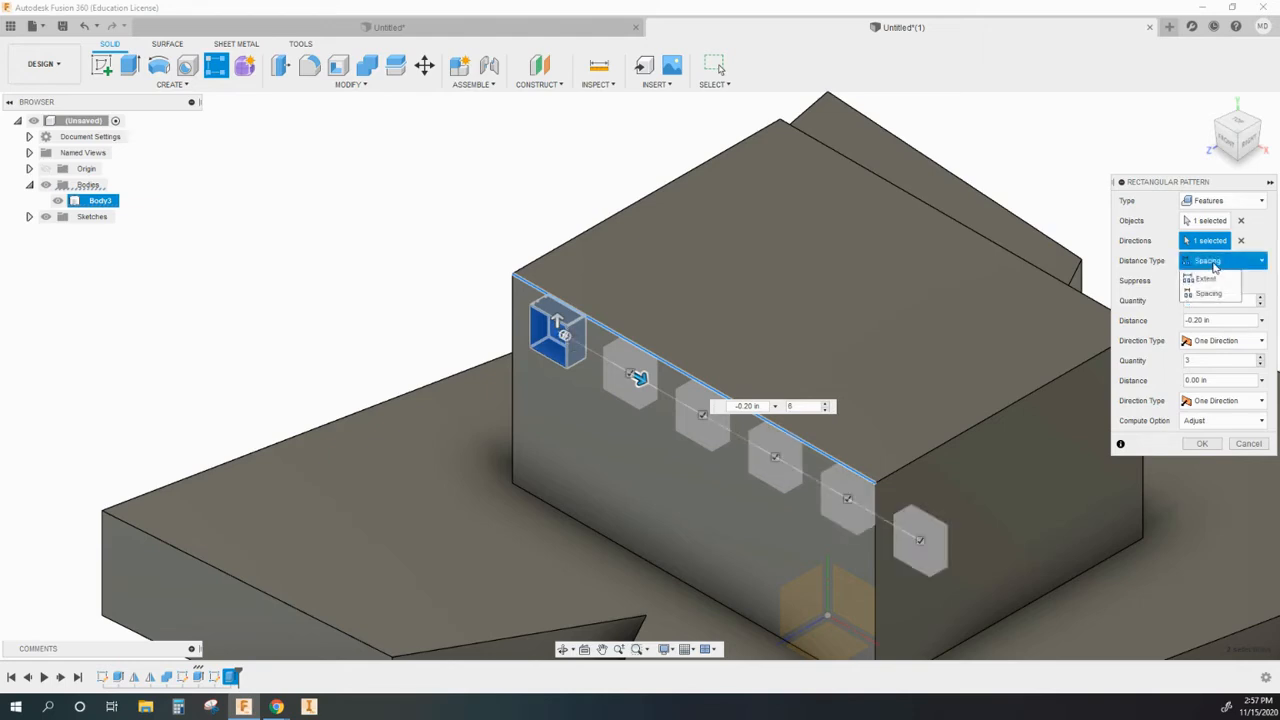
pyautogui.click(1220, 294)
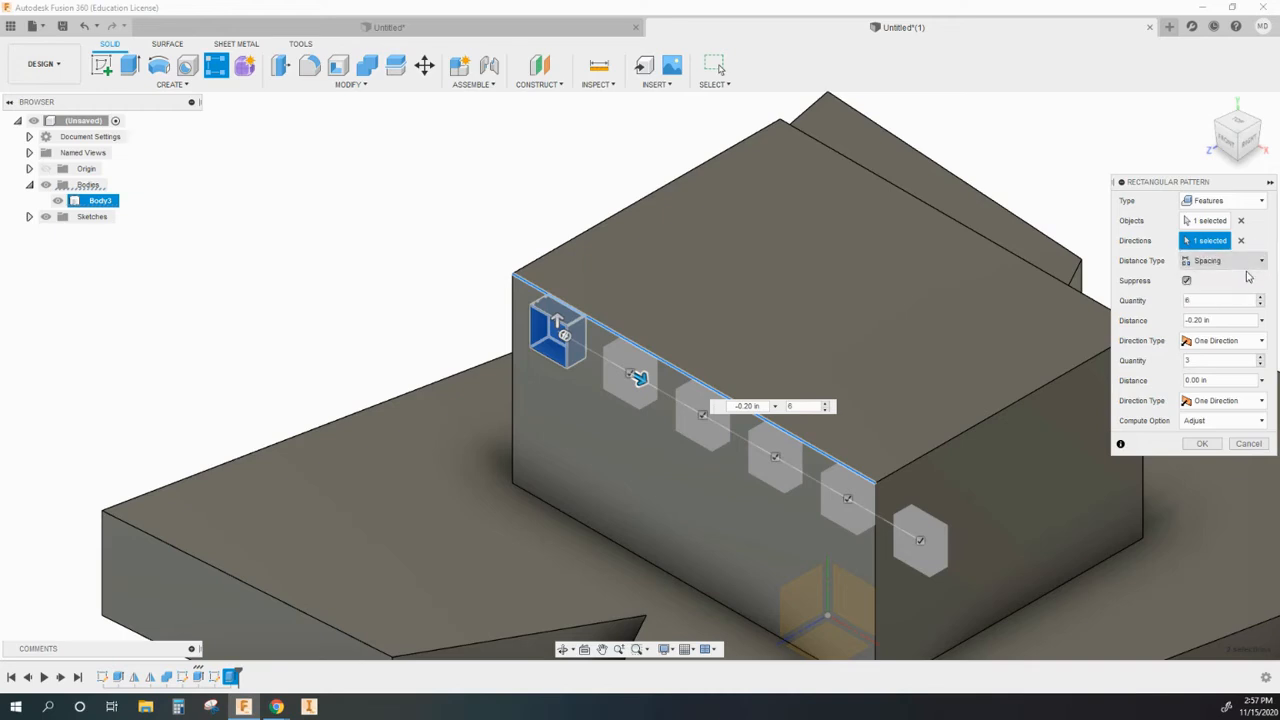
pyautogui.moveTo(1227, 319); pyautogui.dragTo(1200, 320)
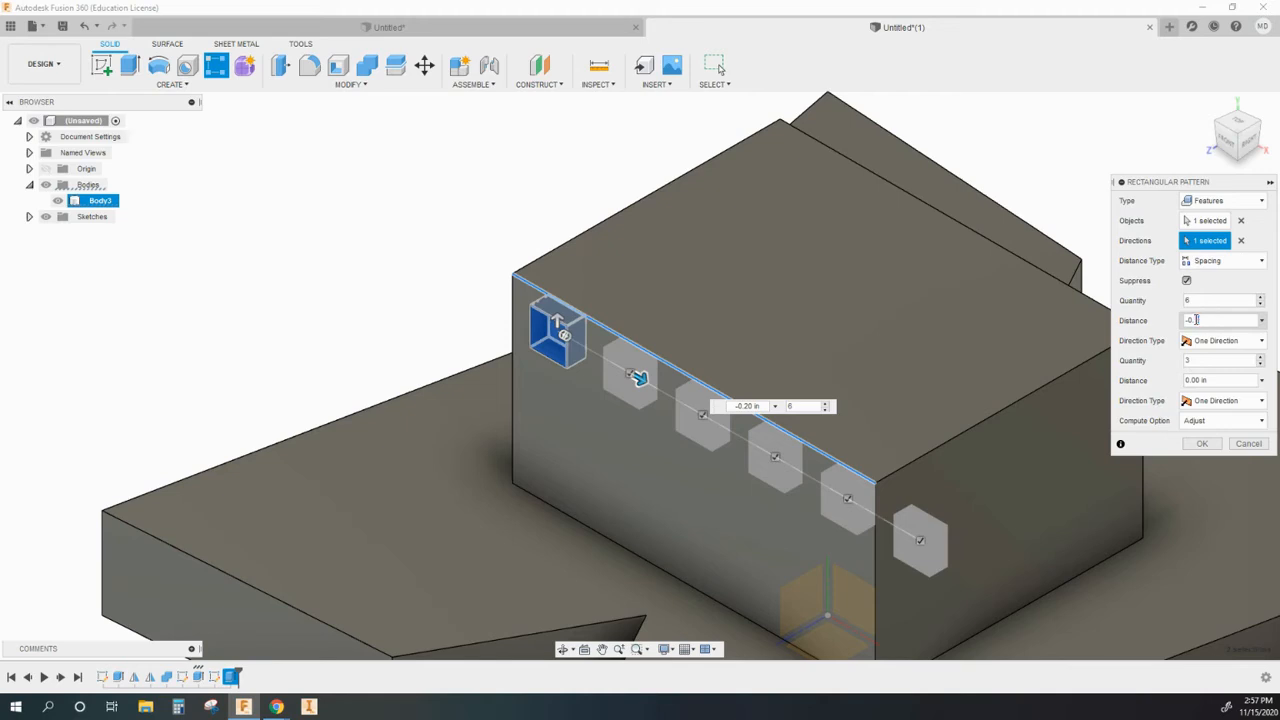
pyautogui.write('16')
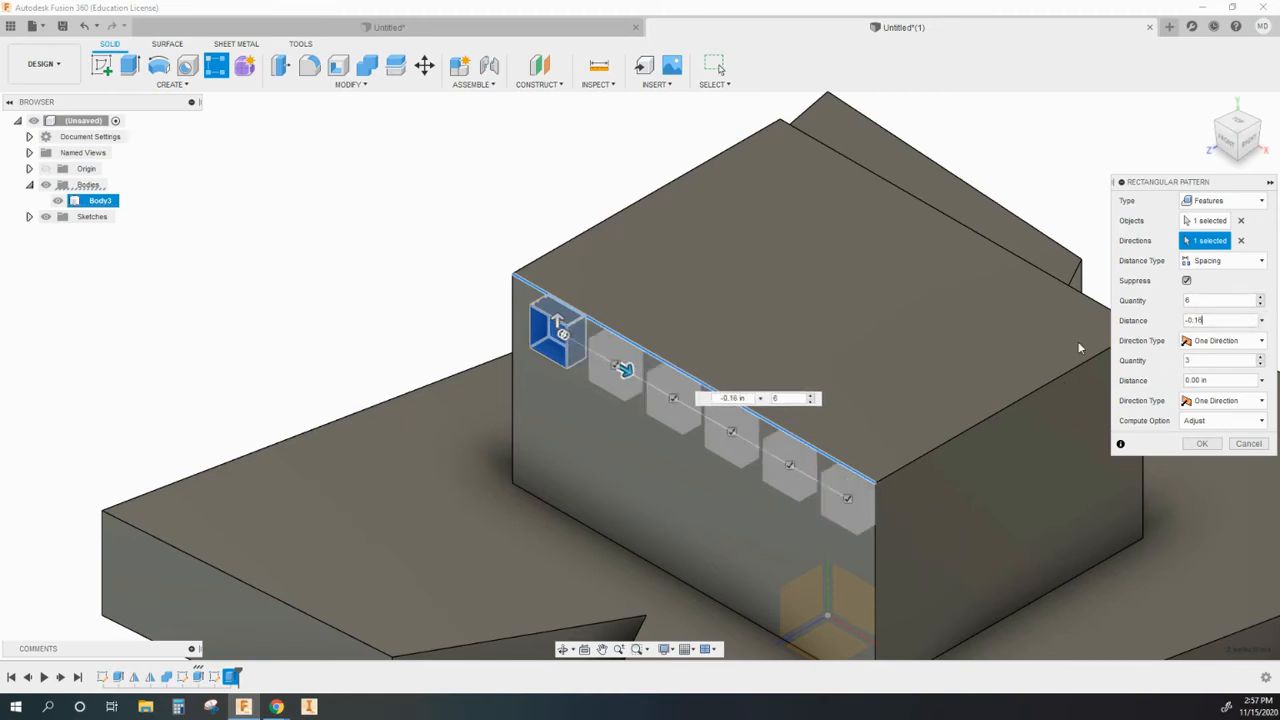
pyautogui.click(1232, 144)
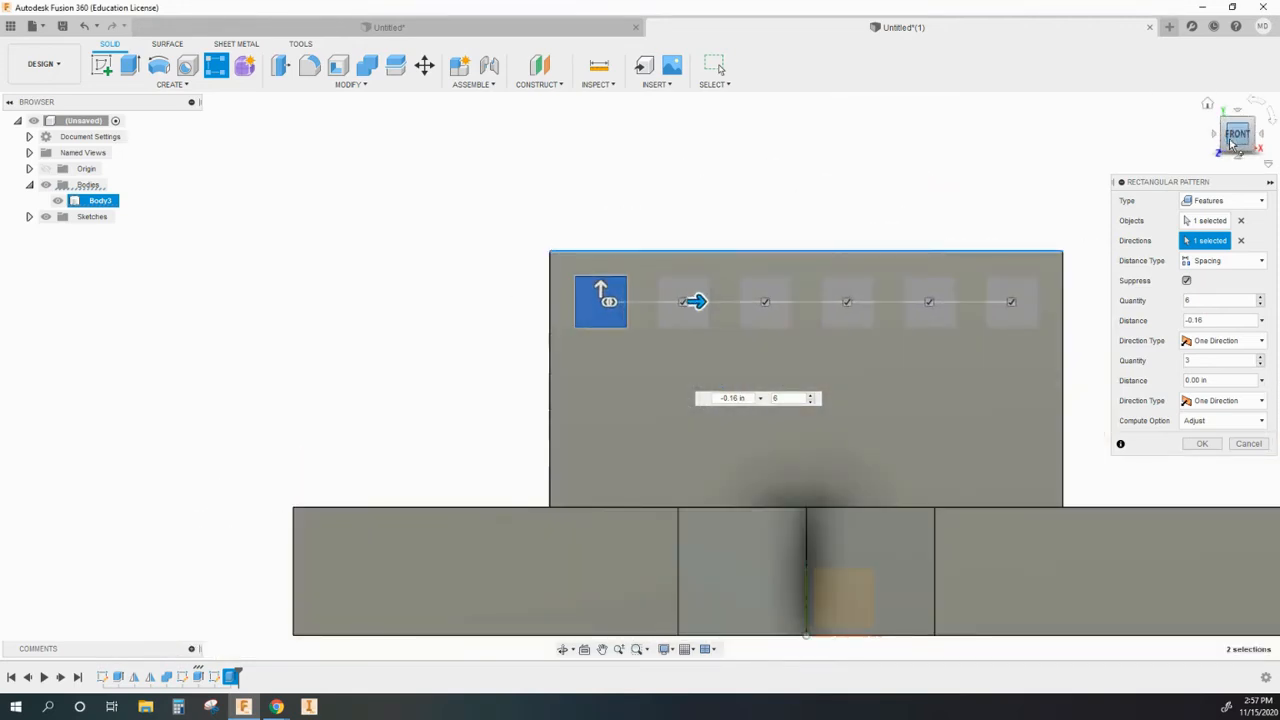
pyautogui.click(1256, 125)
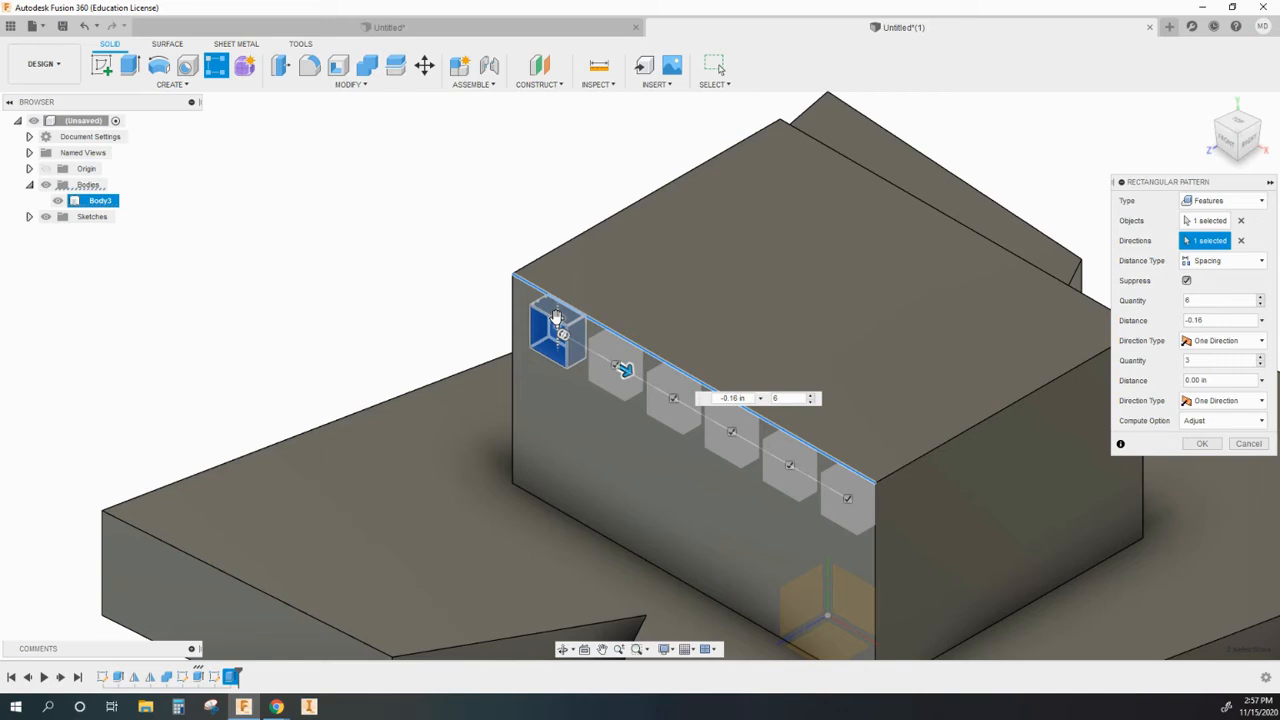
# Extend the pattern down the block's front face with 3 rows at -0.16 in spacing and create it
pyautogui.moveTo(557, 322); pyautogui.dragTo(551, 355)
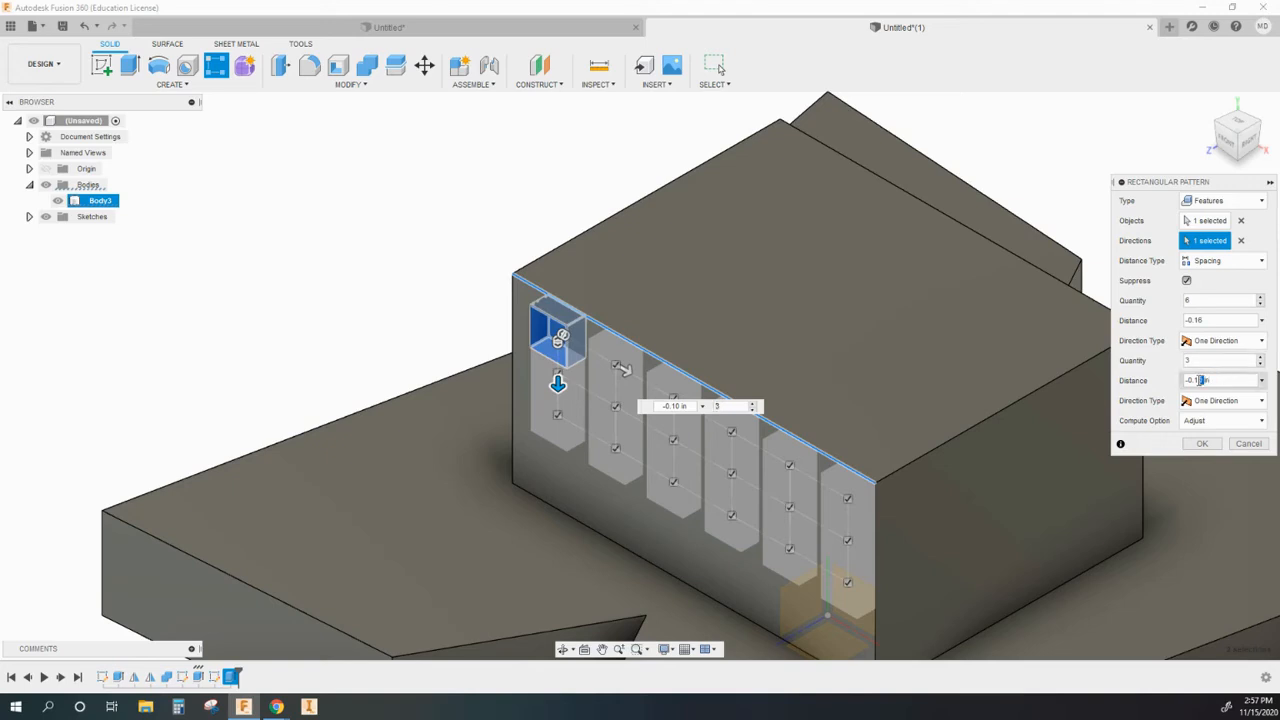
pyautogui.write('6')
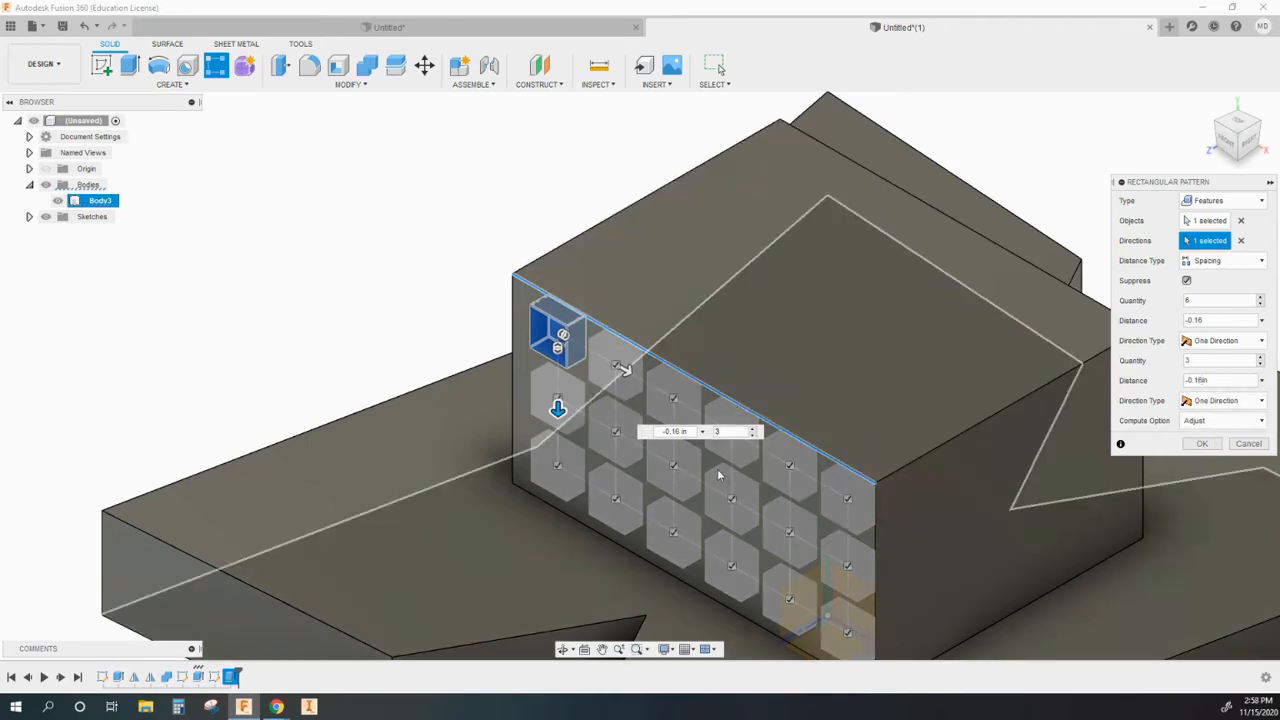
pyautogui.scroll(-2, 717, 468)
pyautogui.click(1200, 444)
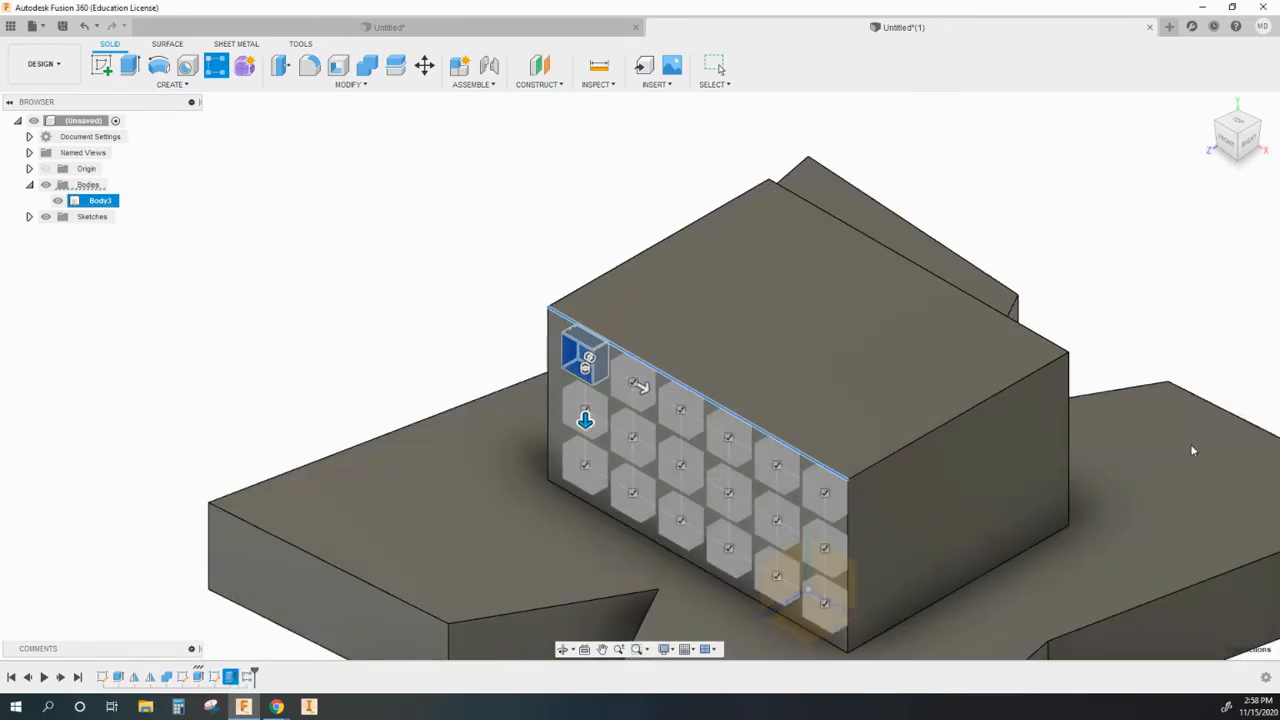
pyautogui.scroll(-3, 883, 306)
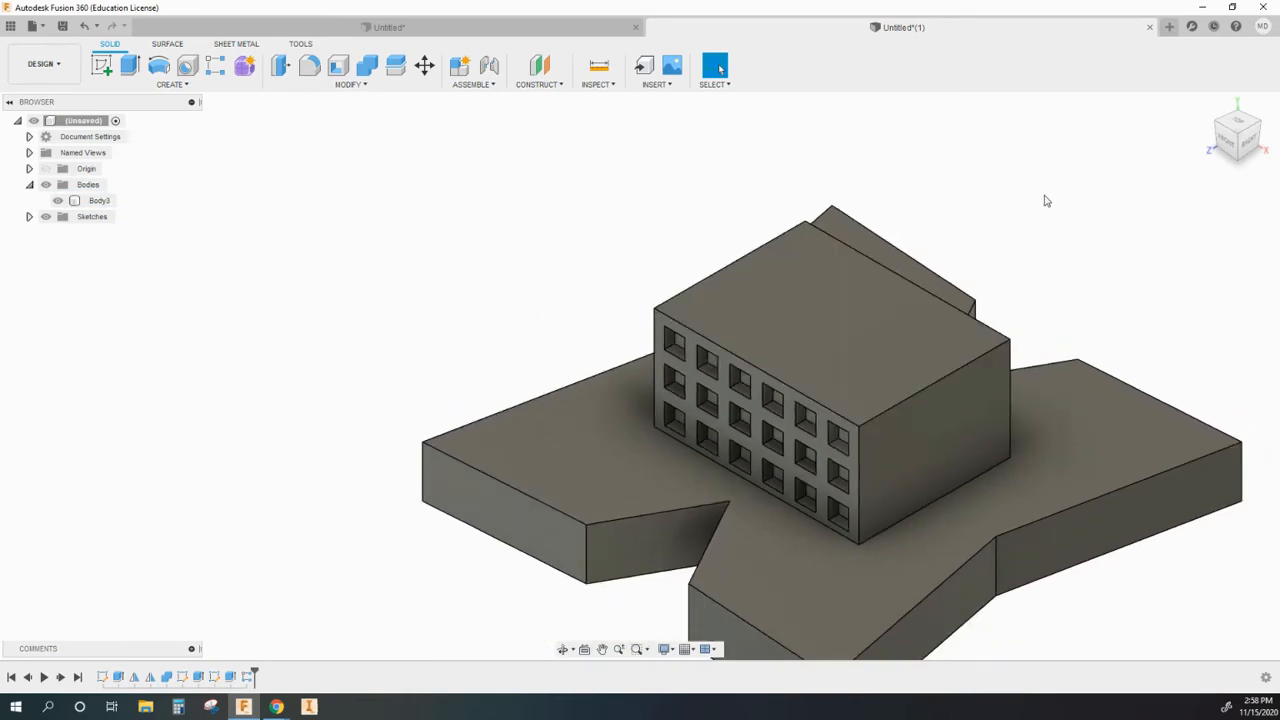
pyautogui.scroll(-1, 427, 207)
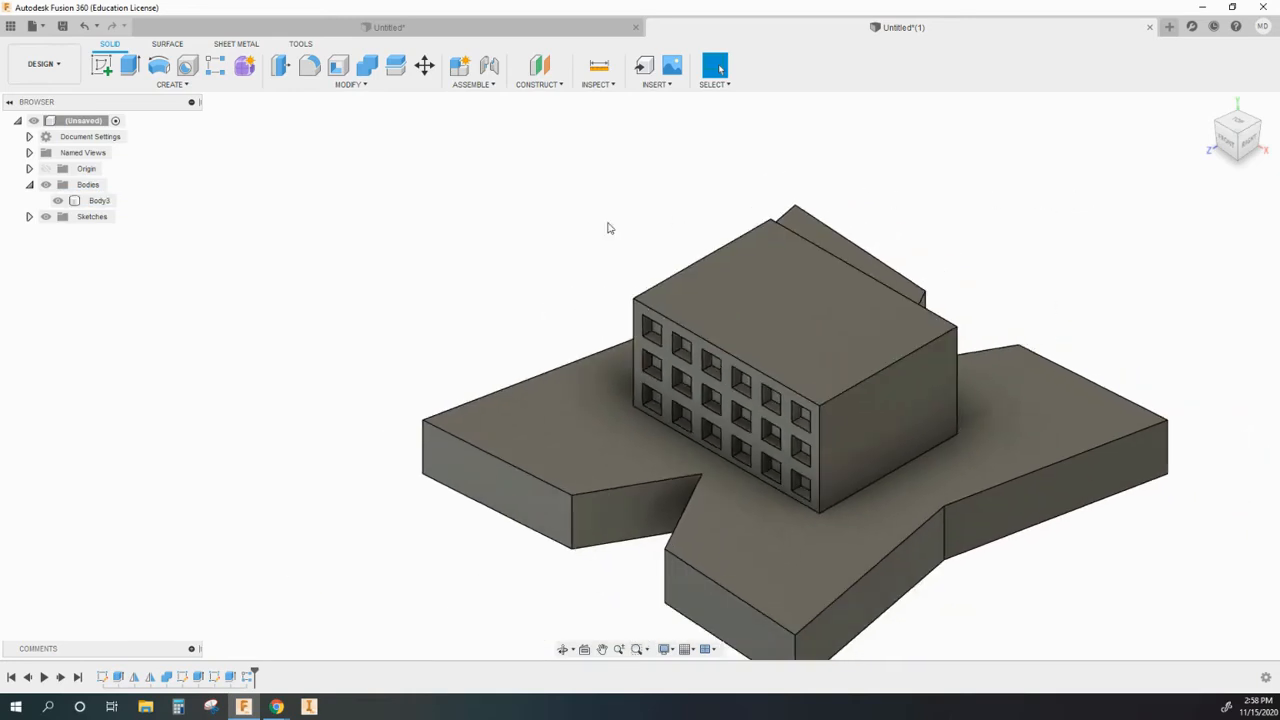
# Mirror the pocket extrude and its rectangular pattern across the XY origin plane onto the block's back face
pyautogui.click(1258, 124)
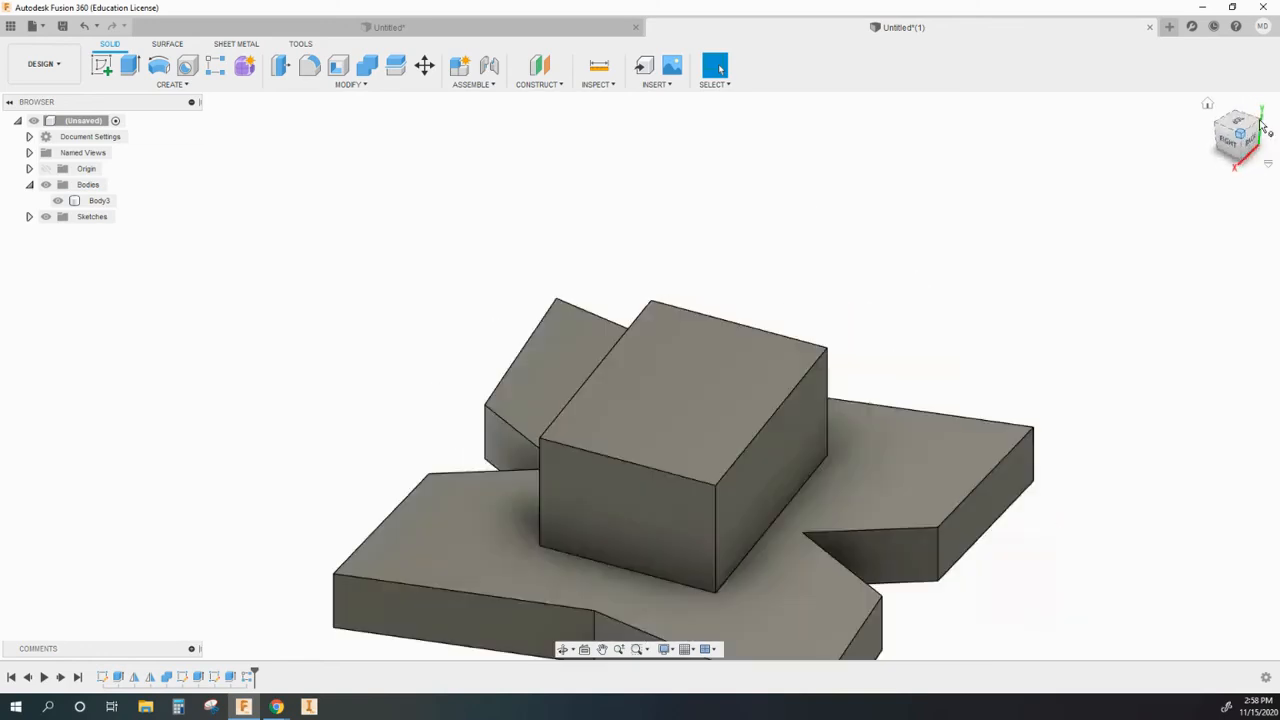
pyautogui.click(1222, 132)
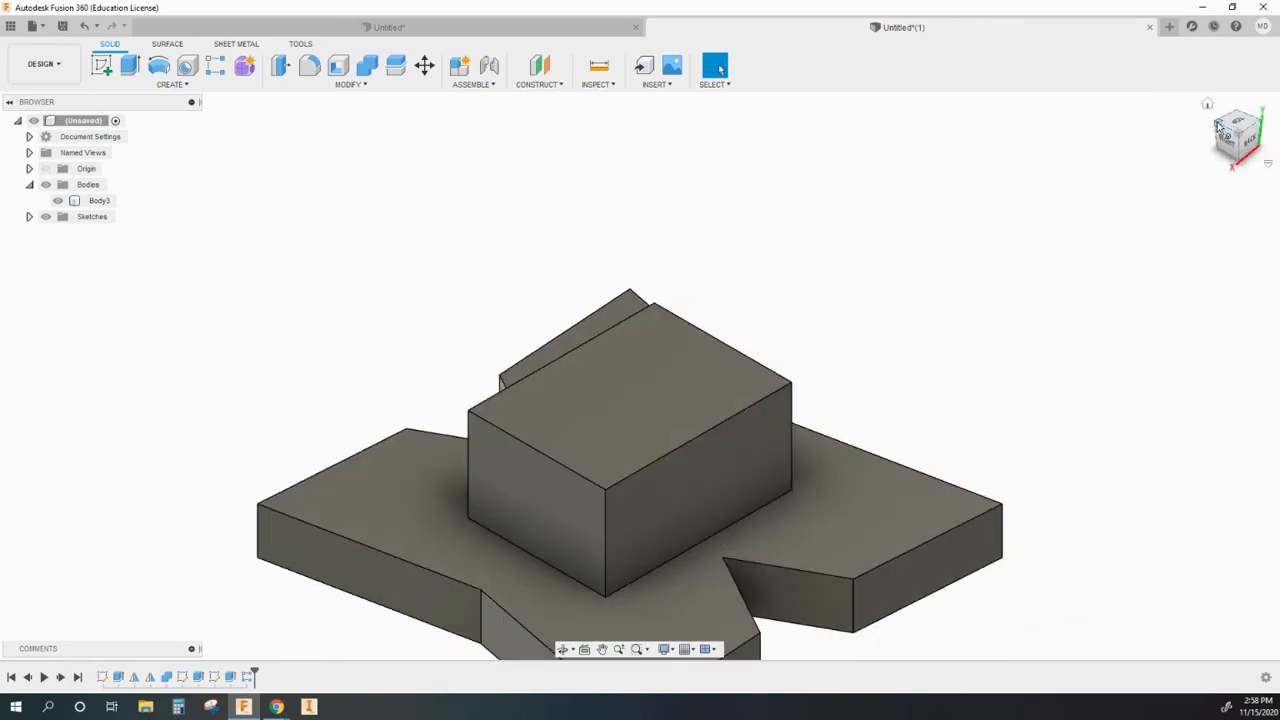
pyautogui.click(180, 85)
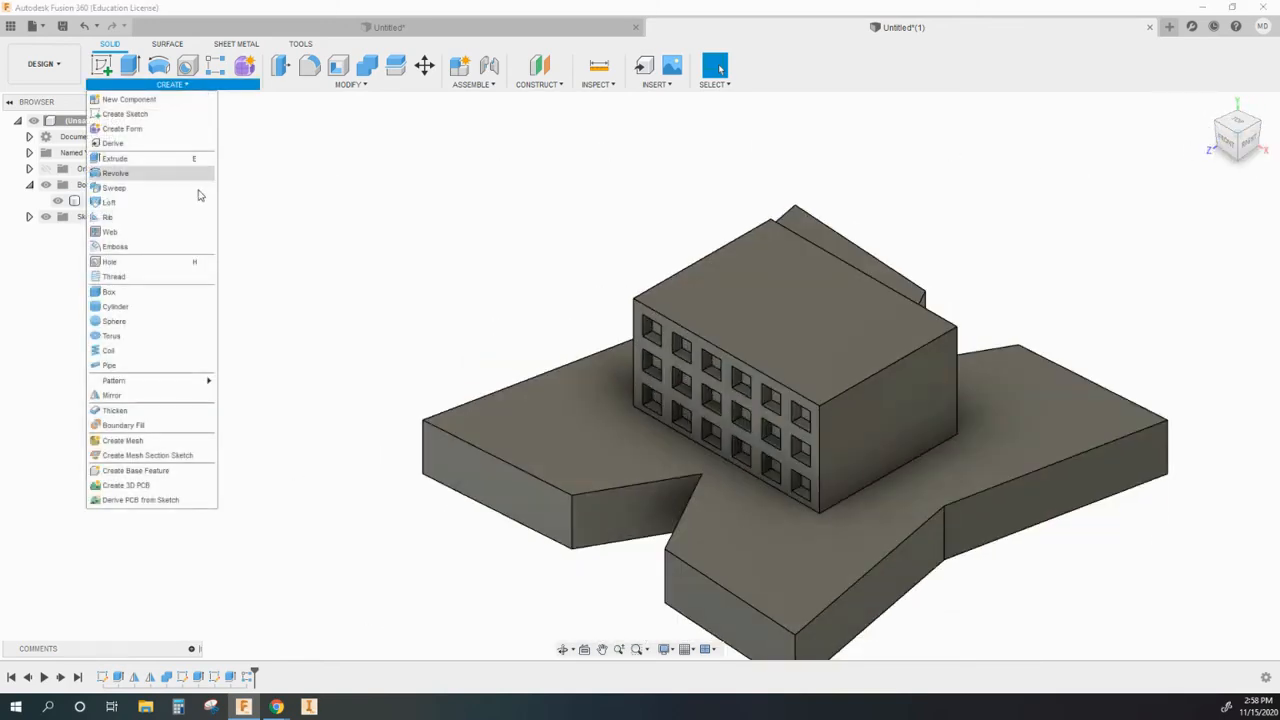
pyautogui.click(131, 400)
pyautogui.scroll(-1, 277, 303)
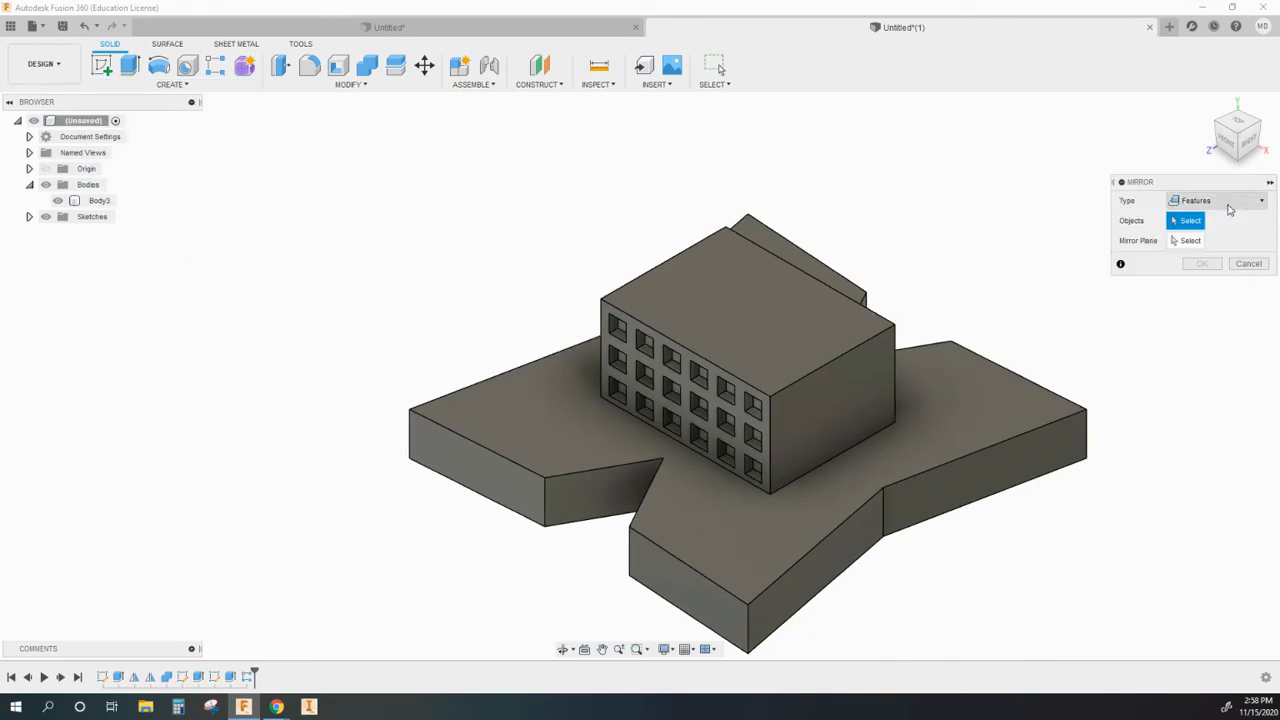
pyautogui.click(250, 678)
pyautogui.click(231, 678)
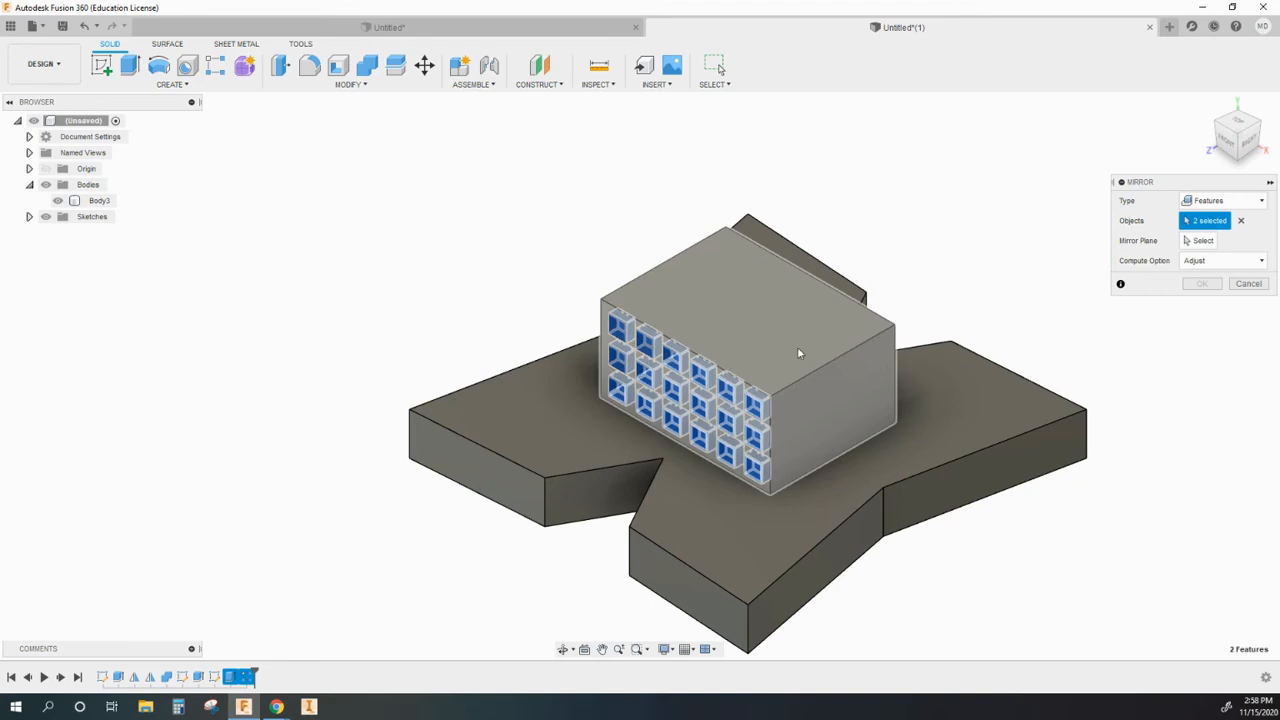
pyautogui.click(1203, 241)
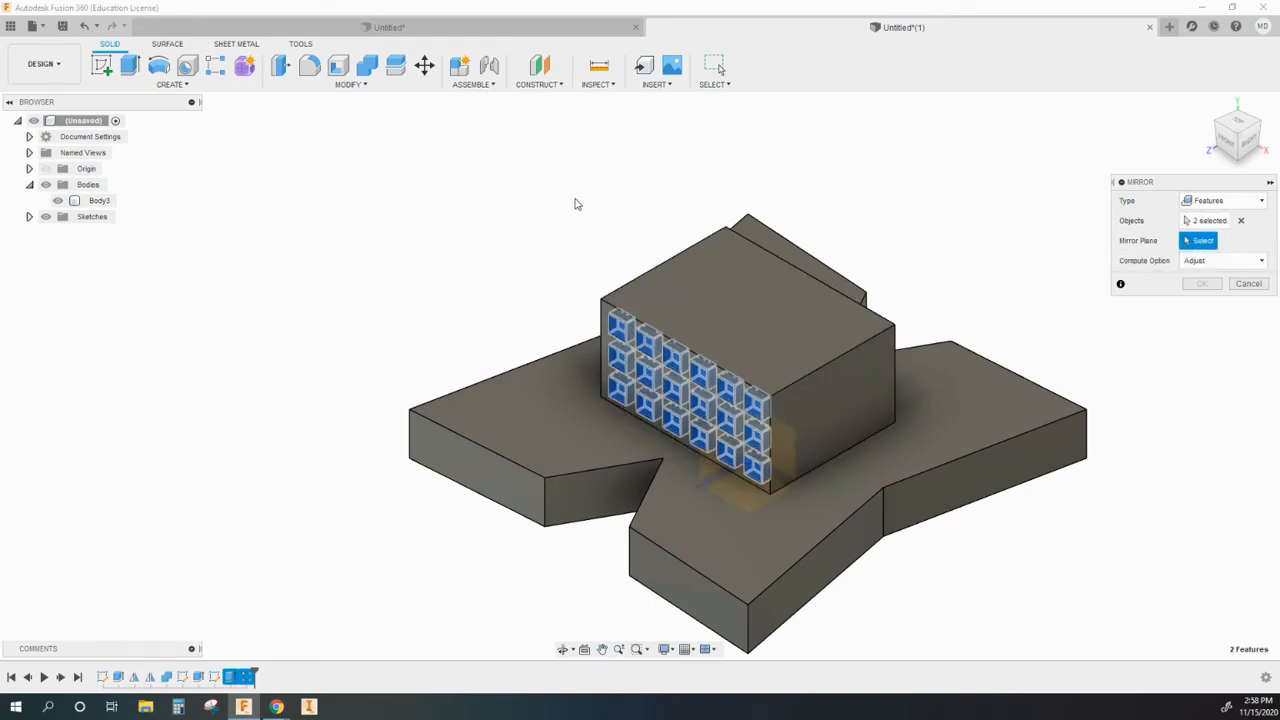
pyautogui.click(29, 169)
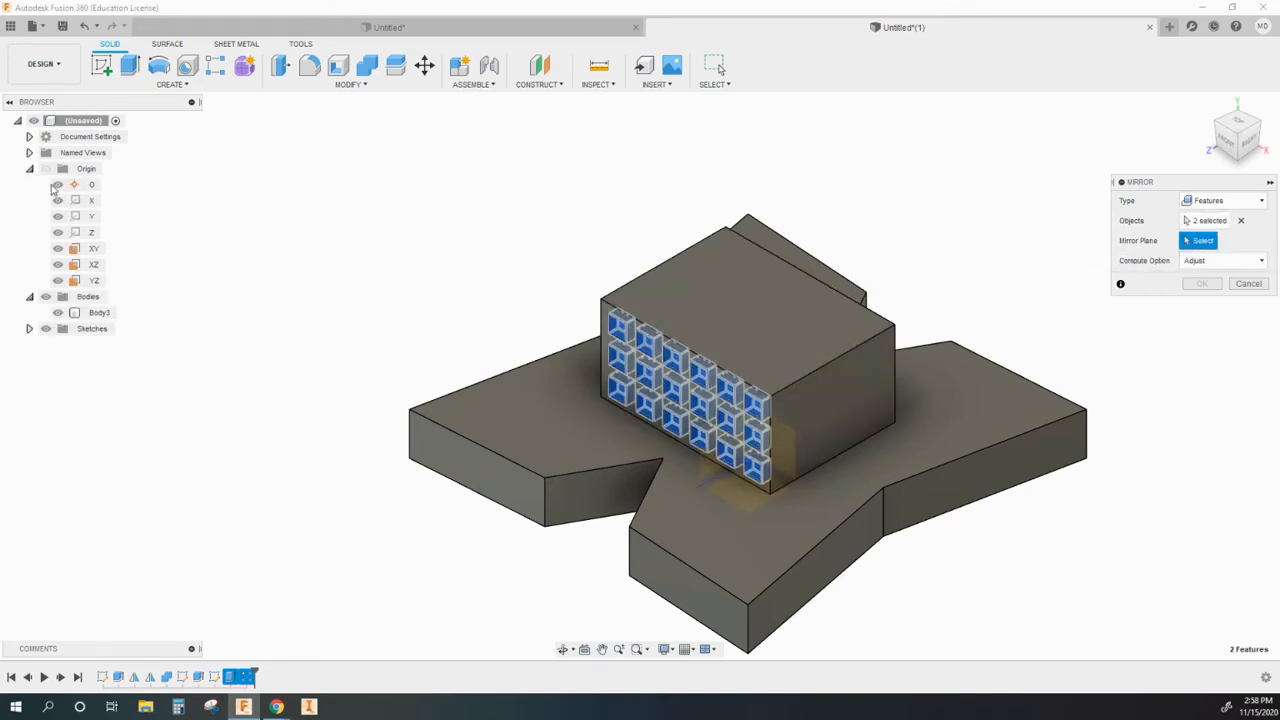
pyautogui.click(84, 250)
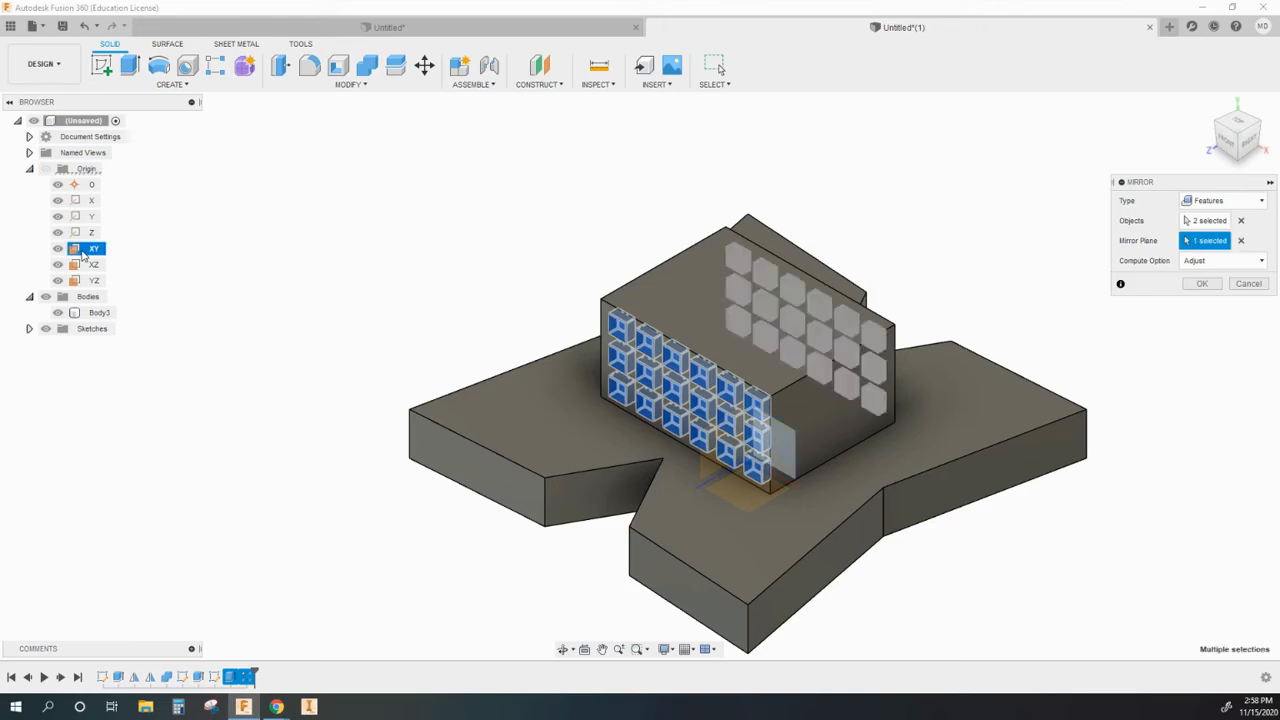
pyautogui.click(1264, 133)
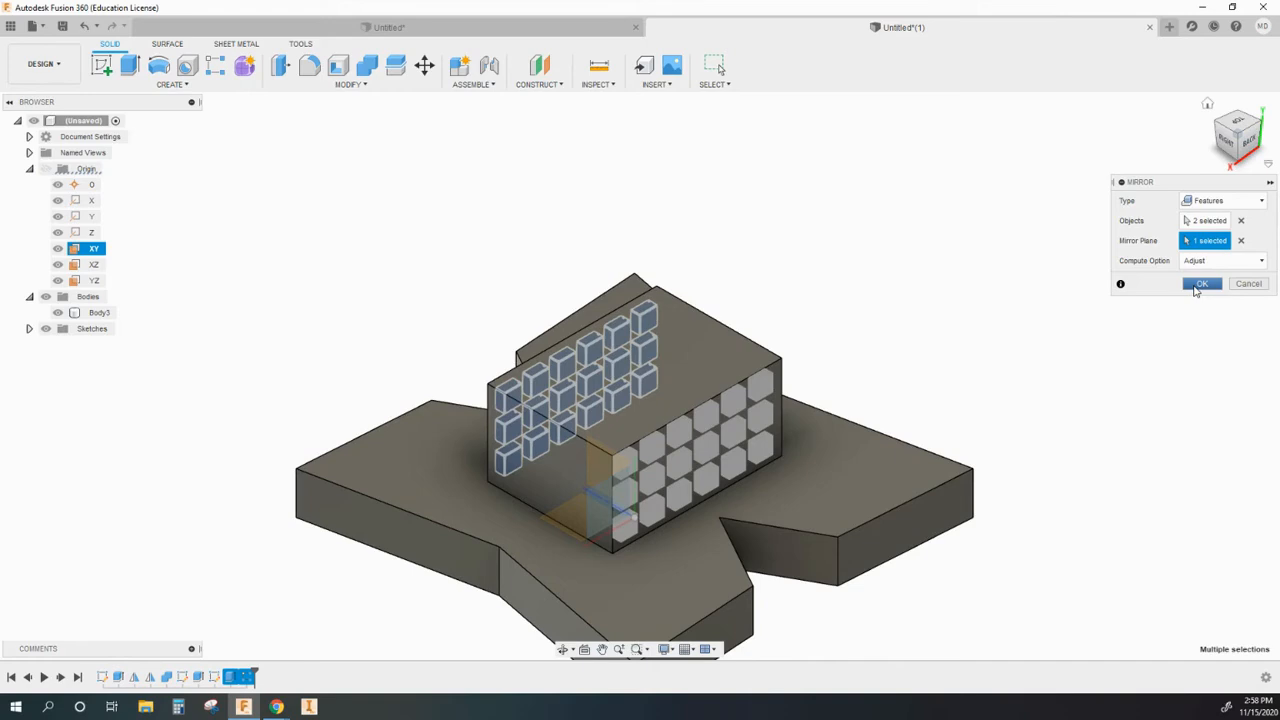
pyautogui.click(1200, 285)
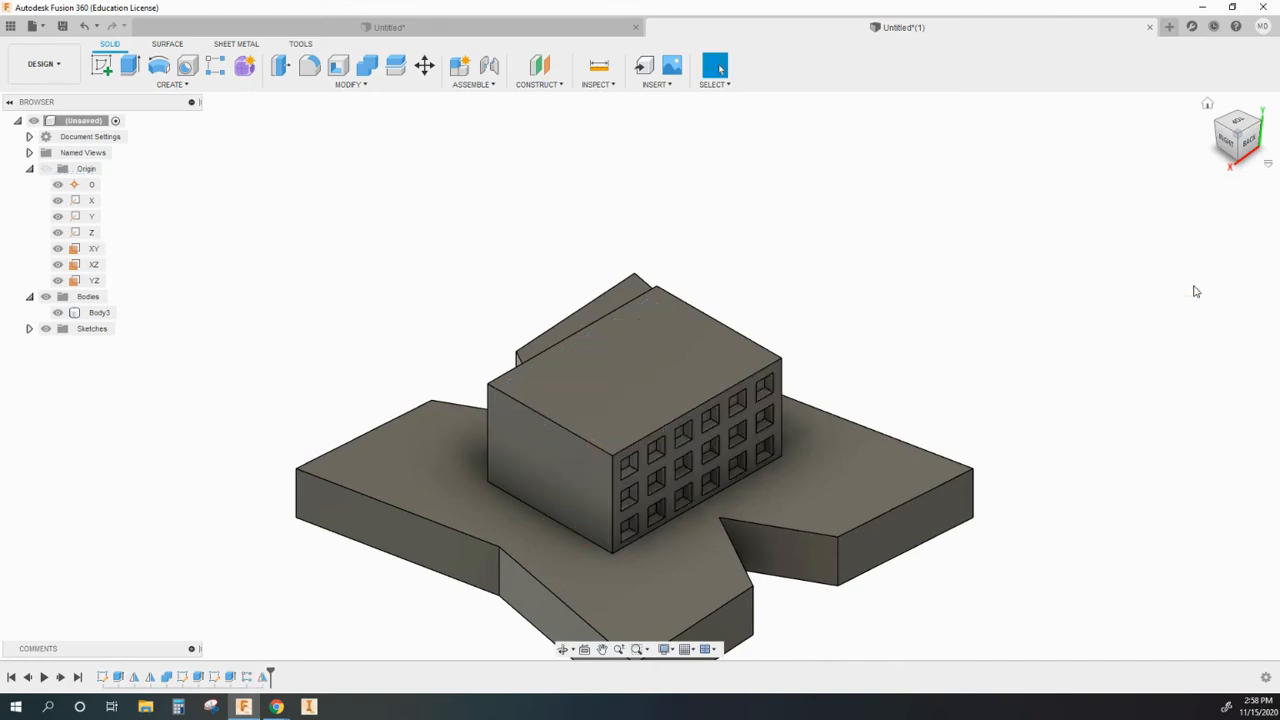
# Sketch a 1.50 in diameter circle on the block's right end face, centred on the midpoint of its lower edge
pyautogui.click(1218, 124)
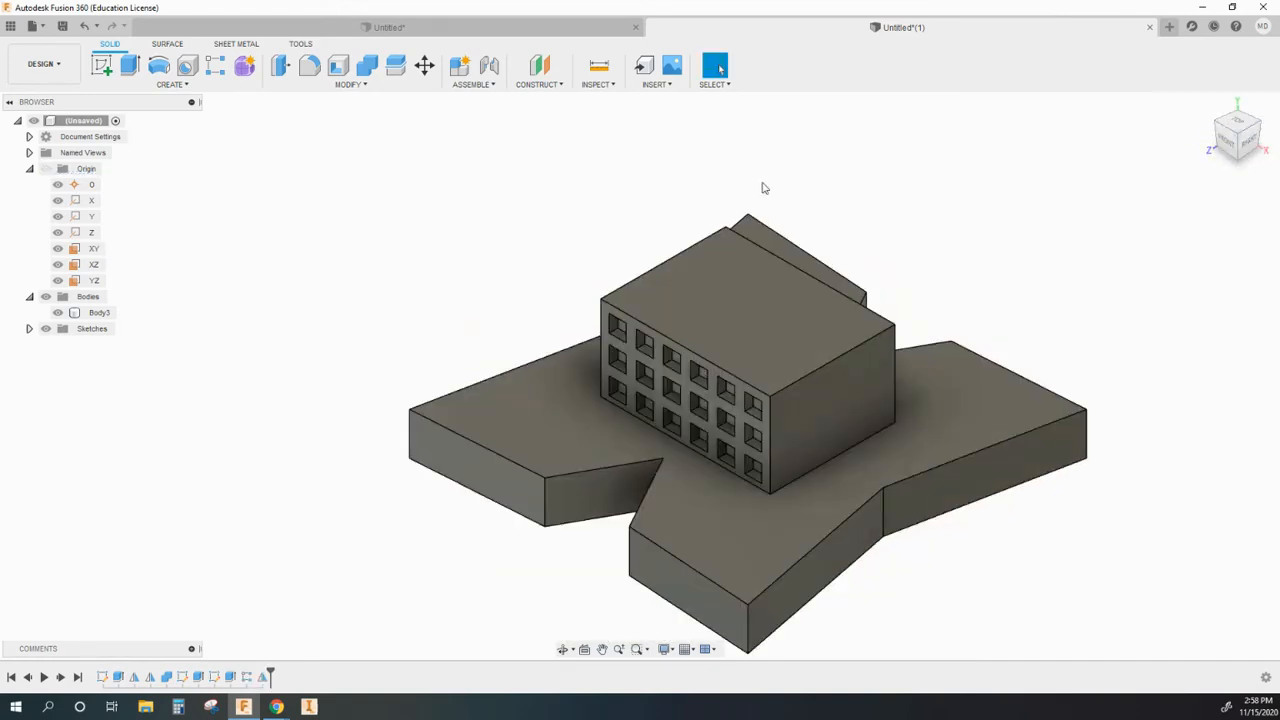
pyautogui.scroll(-1, 568, 247)
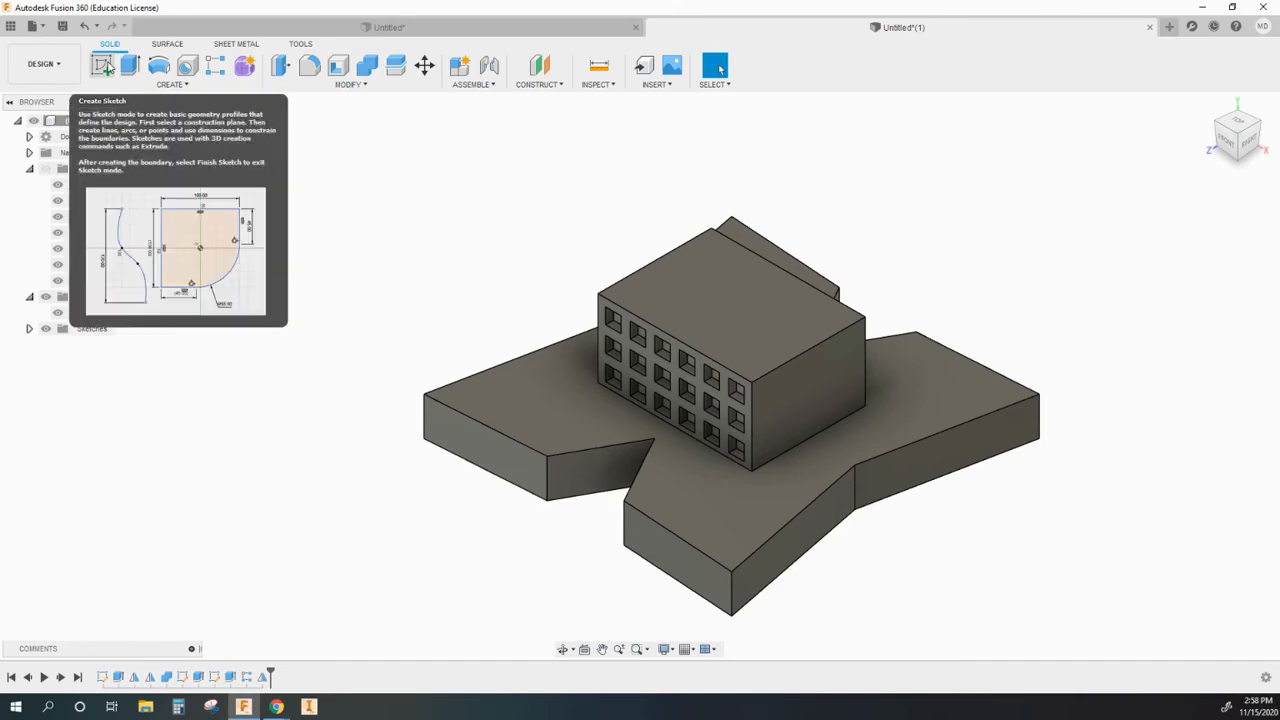
pyautogui.click(103, 66)
pyautogui.click(808, 379)
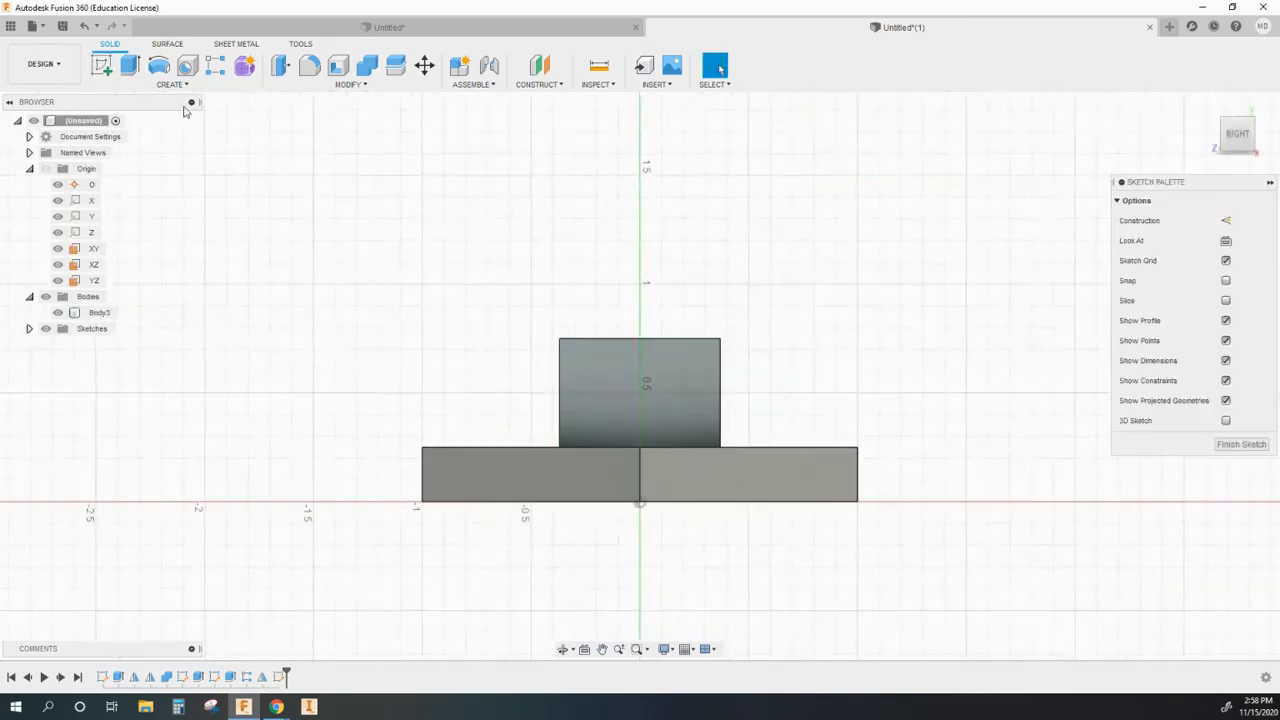
pyautogui.press('c')
pyautogui.click(640, 446)
pyautogui.click(572, 299)
# Draw a horizontal line across the circle's diameter along the plate's upper edge, trim away the circle's lower half, and finish the sketch
pyautogui.click(477, 447)
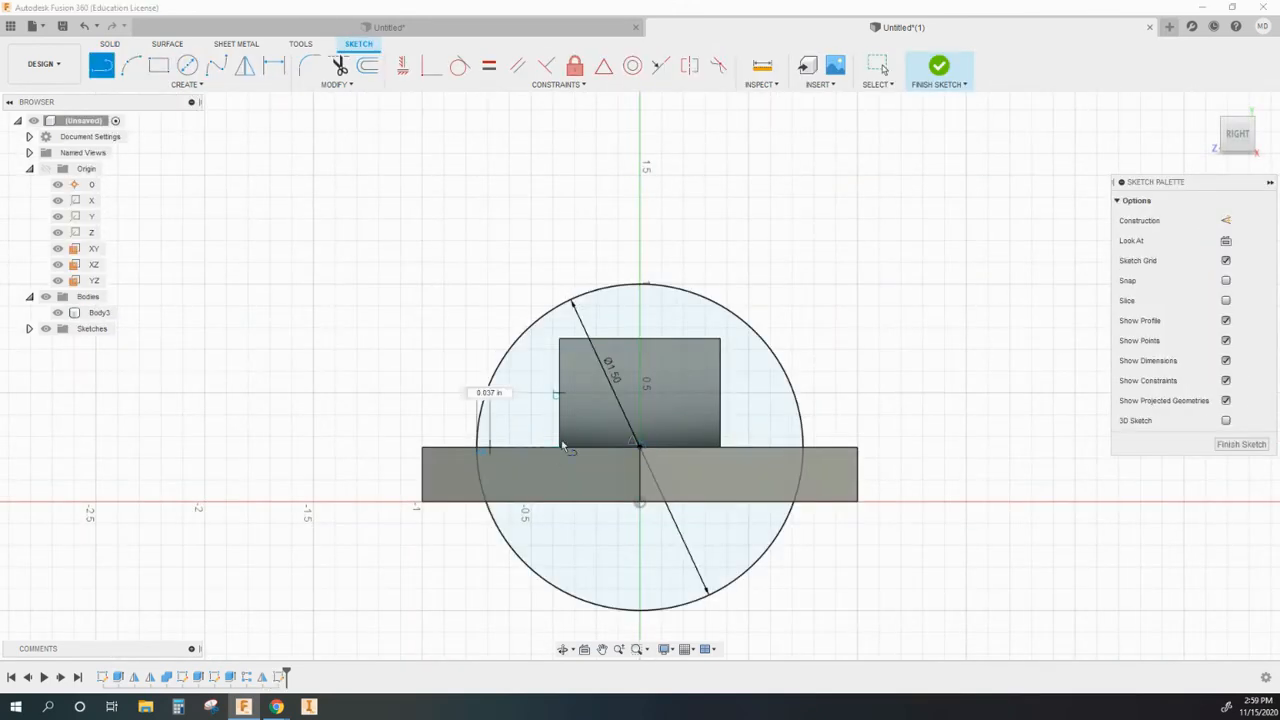
pyautogui.click(803, 447)
pyautogui.press('t')
pyautogui.click(796, 492)
pyautogui.click(939, 66)
# Extrude the half-circle profile 0.25 in outward from the block's end face
pyautogui.press('e')
pyautogui.click(866, 308)
pyautogui.click(842, 354)
pyautogui.write('.25')
pyautogui.press('Return')
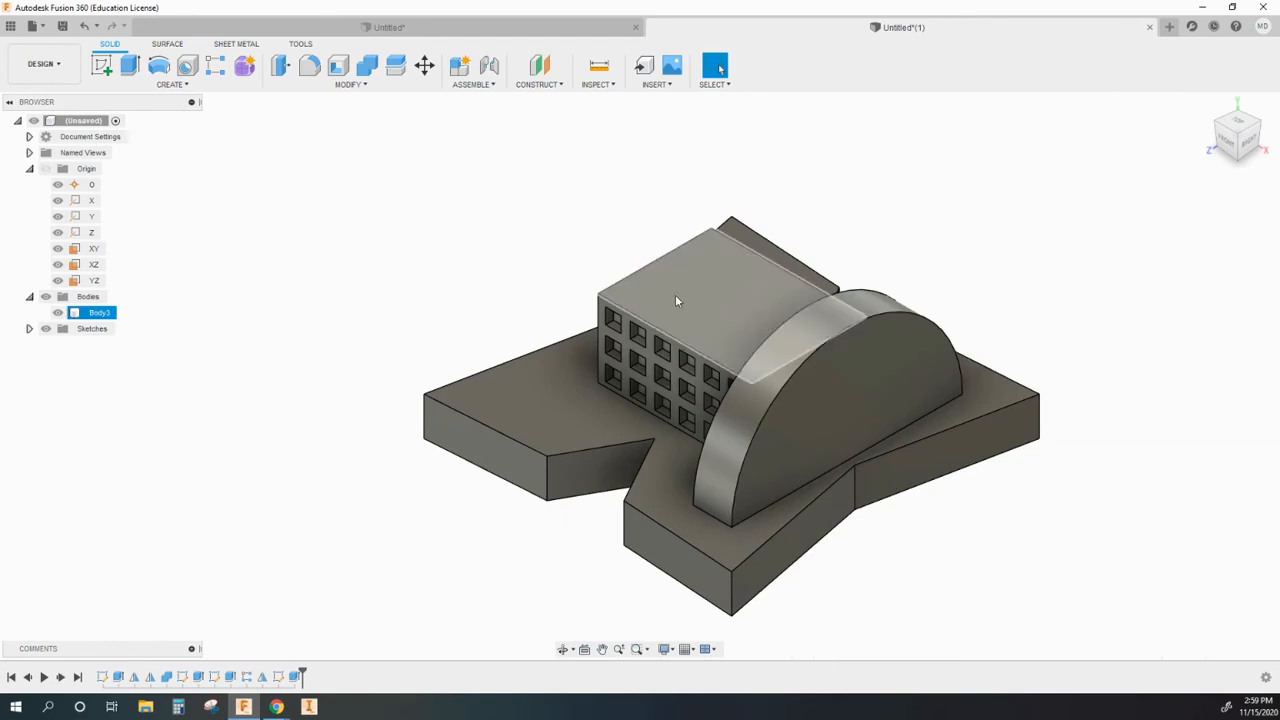
pyautogui.scroll(-1, 435, 238)
# On the half-disc's outer face, sketch a small three-point arc bulging outward from its front lower corner to its curved edge
pyautogui.click(102, 66)
pyautogui.click(808, 385)
pyautogui.click(138, 71)
pyautogui.scroll(5, 499, 426)
pyautogui.click(528, 447)
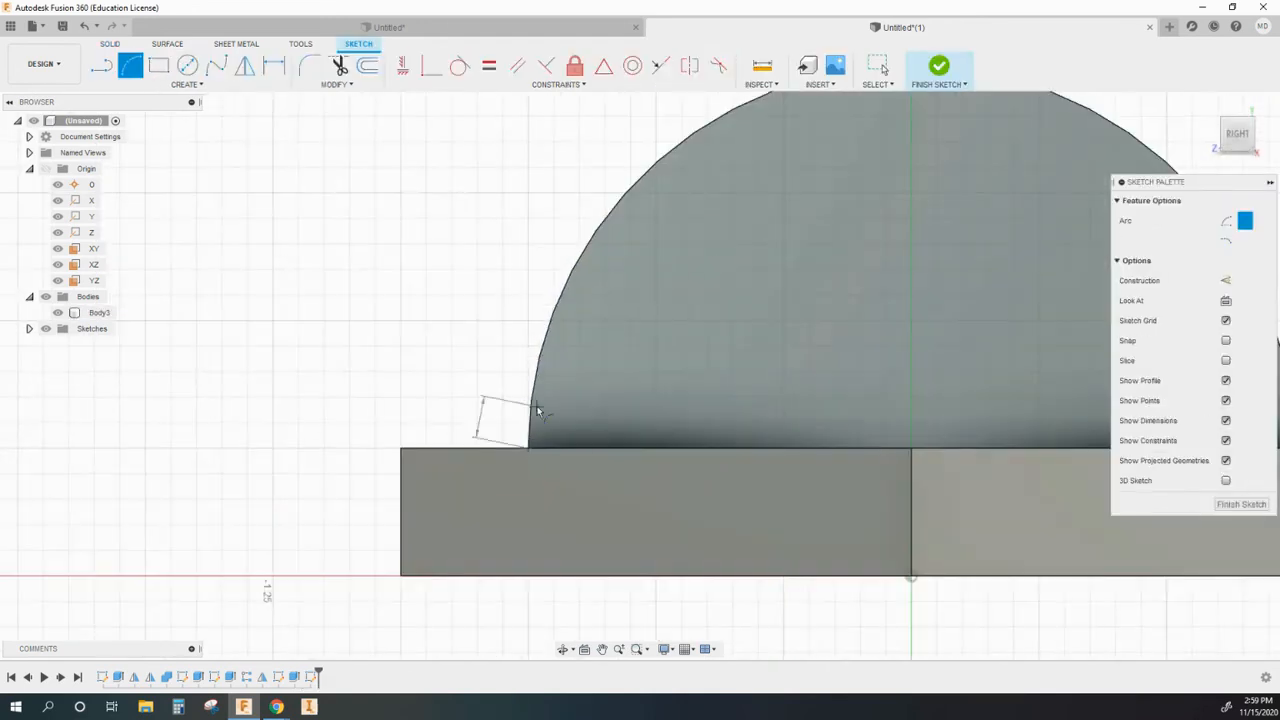
pyautogui.press('Escape')
pyautogui.click(134, 69)
pyautogui.click(528, 447)
pyautogui.click(530, 408)
pyautogui.click(512, 436)
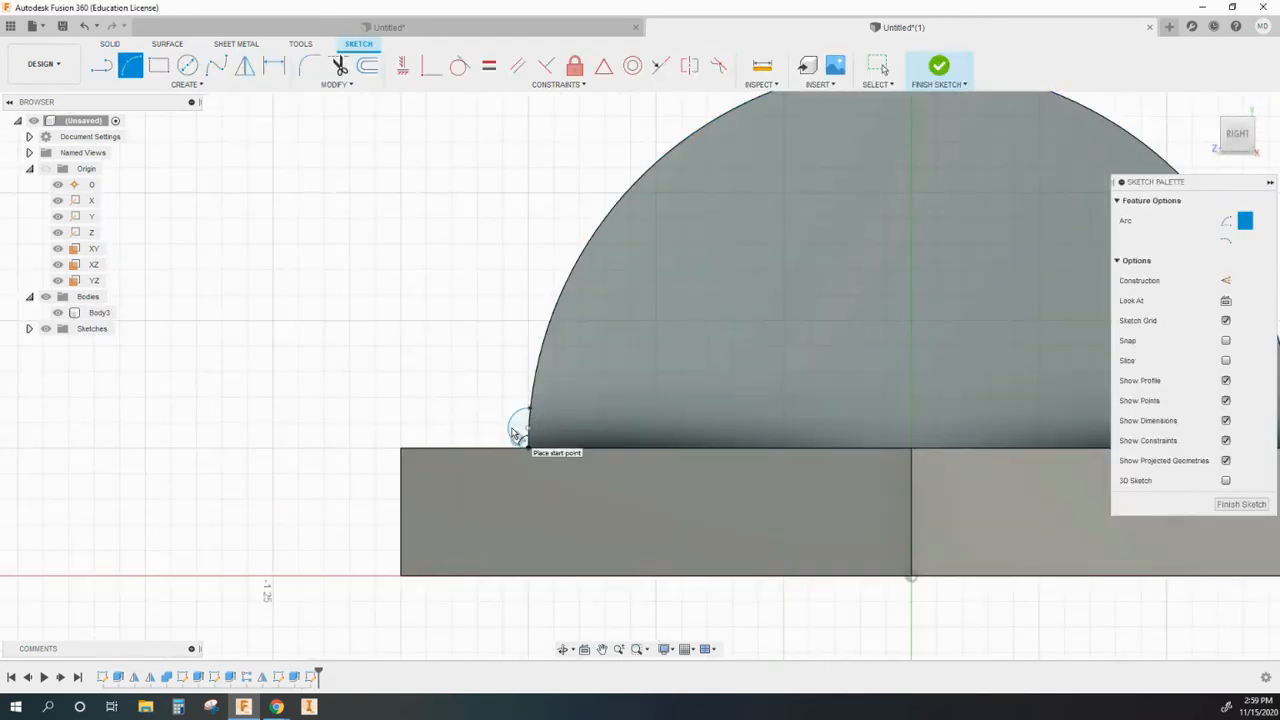
# Finish the sketch and extrude the small arc profile -0.25 in along the half-disc's thickness to form a rib
pyautogui.click(939, 66)
pyautogui.press('e')
pyautogui.scroll(3, 637, 543)
pyautogui.click(644, 543)
pyautogui.write('-.25')
pyautogui.press('Return')
pyautogui.scroll(-3, 644, 543)
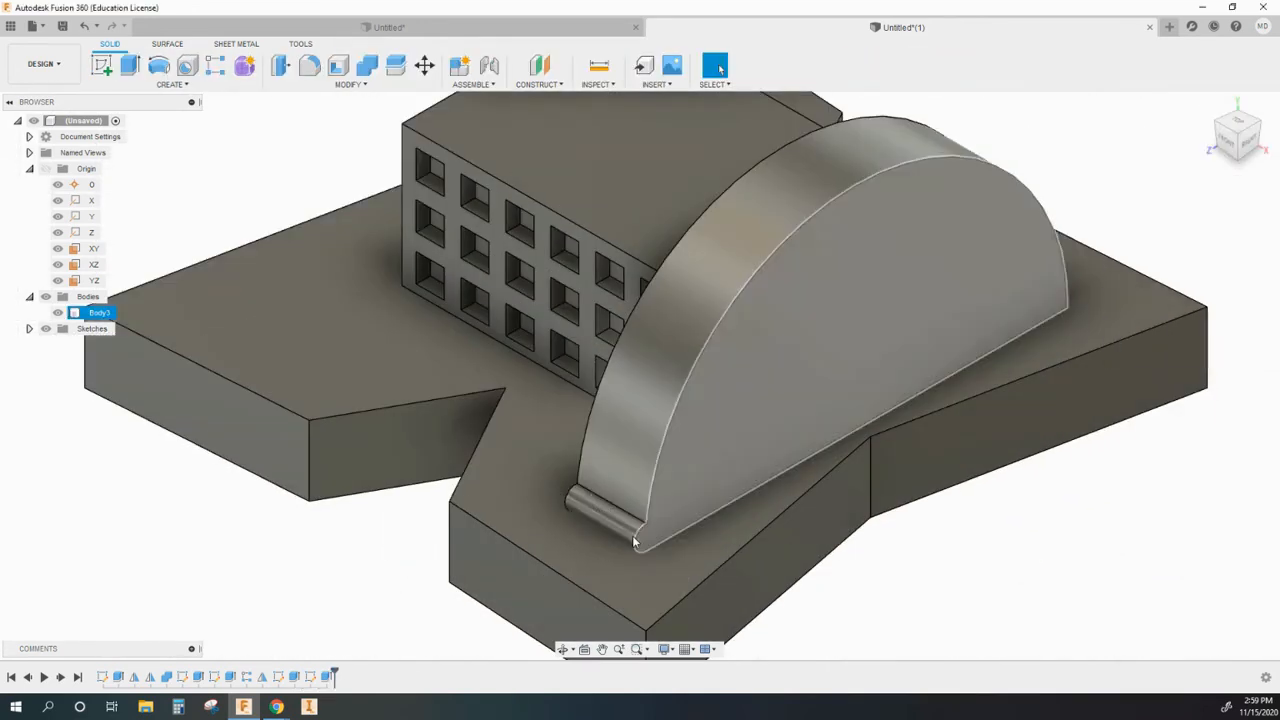
pyautogui.scroll(4, 629, 532)
pyautogui.scroll(2, 630, 530)
pyautogui.scroll(-3, 628, 527)
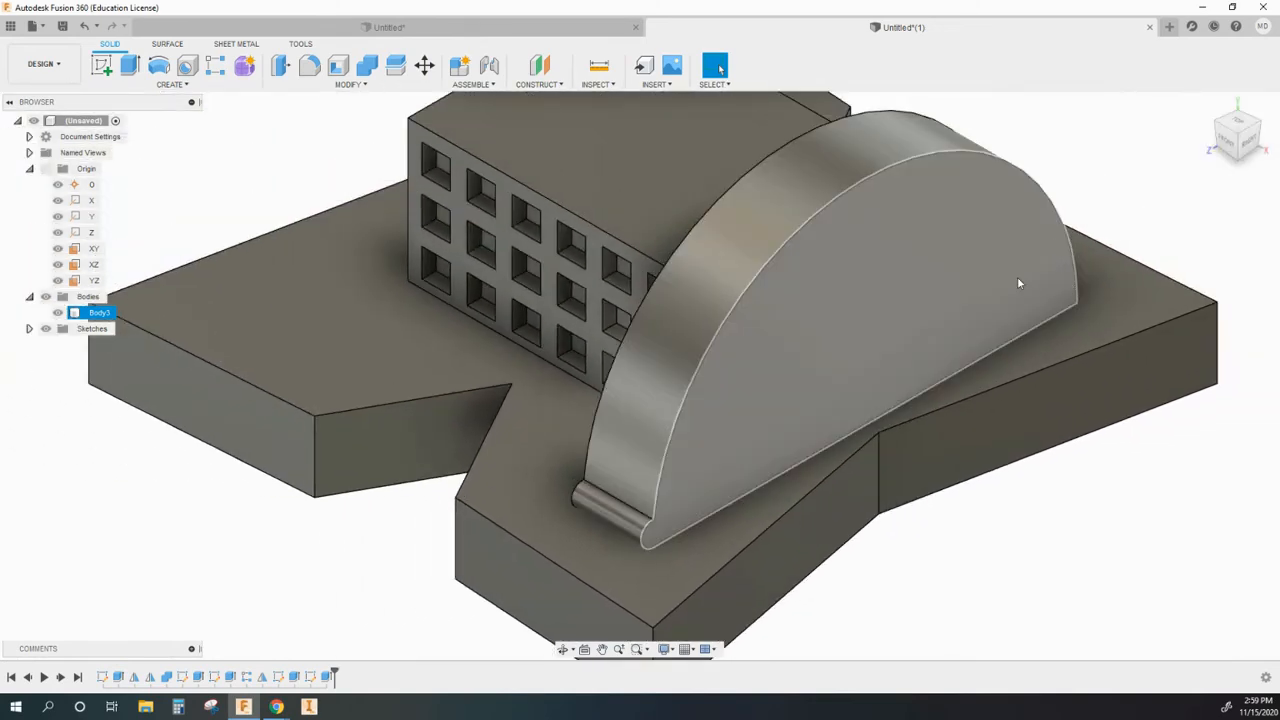
# Start a circular pattern of the small rib extrude, using the half-disc's curved surface as the axis
pyautogui.scroll(-2, 790, 312)
pyautogui.click(297, 148)
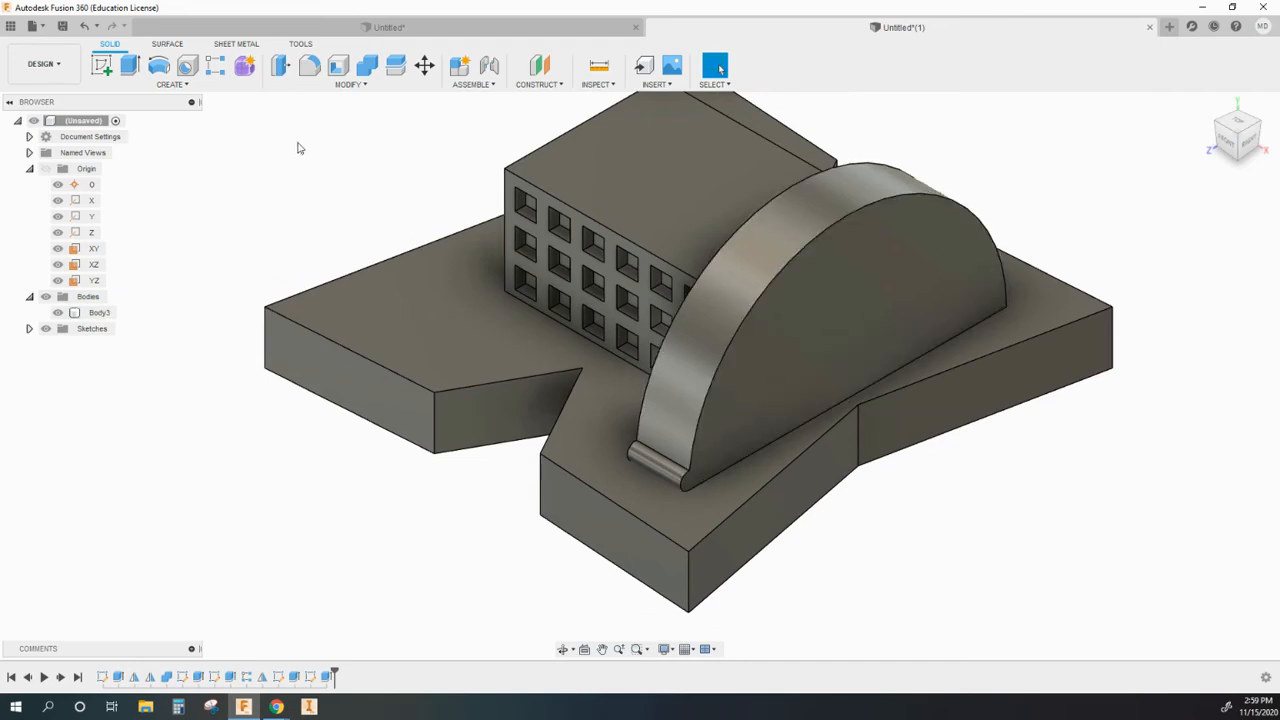
pyautogui.click(172, 84)
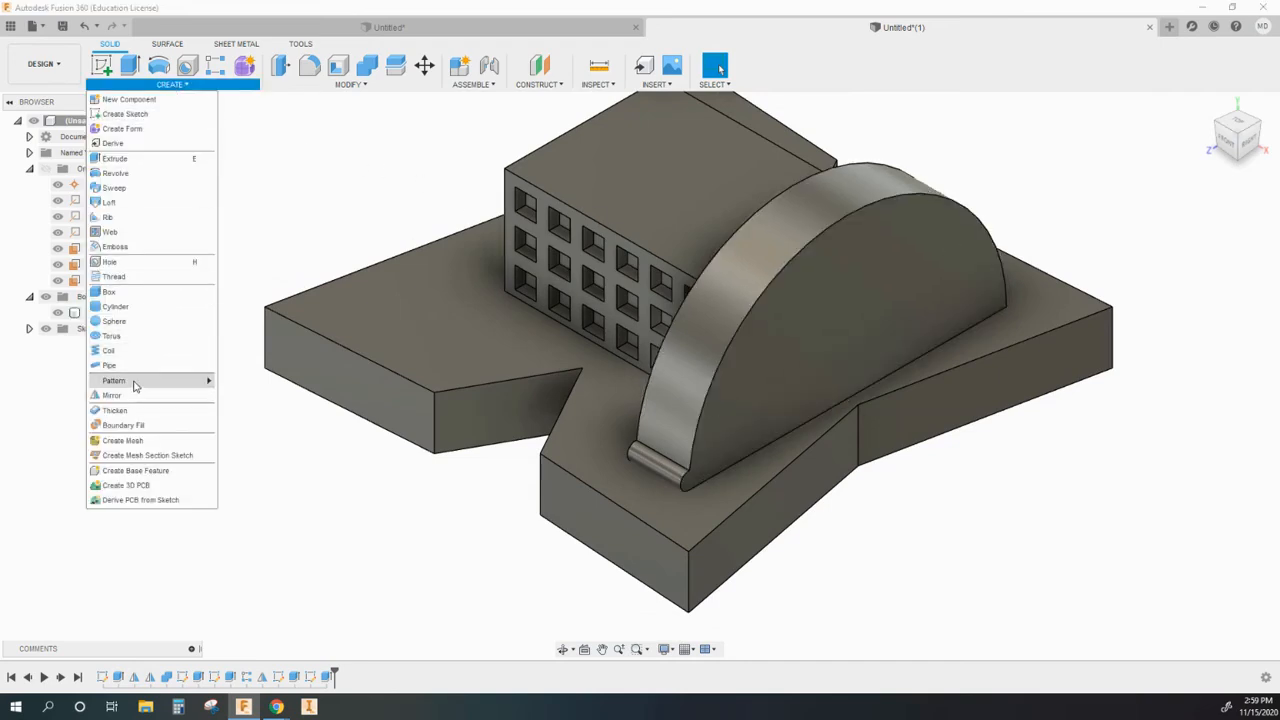
pyautogui.moveTo(135, 385)
pyautogui.click(236, 398)
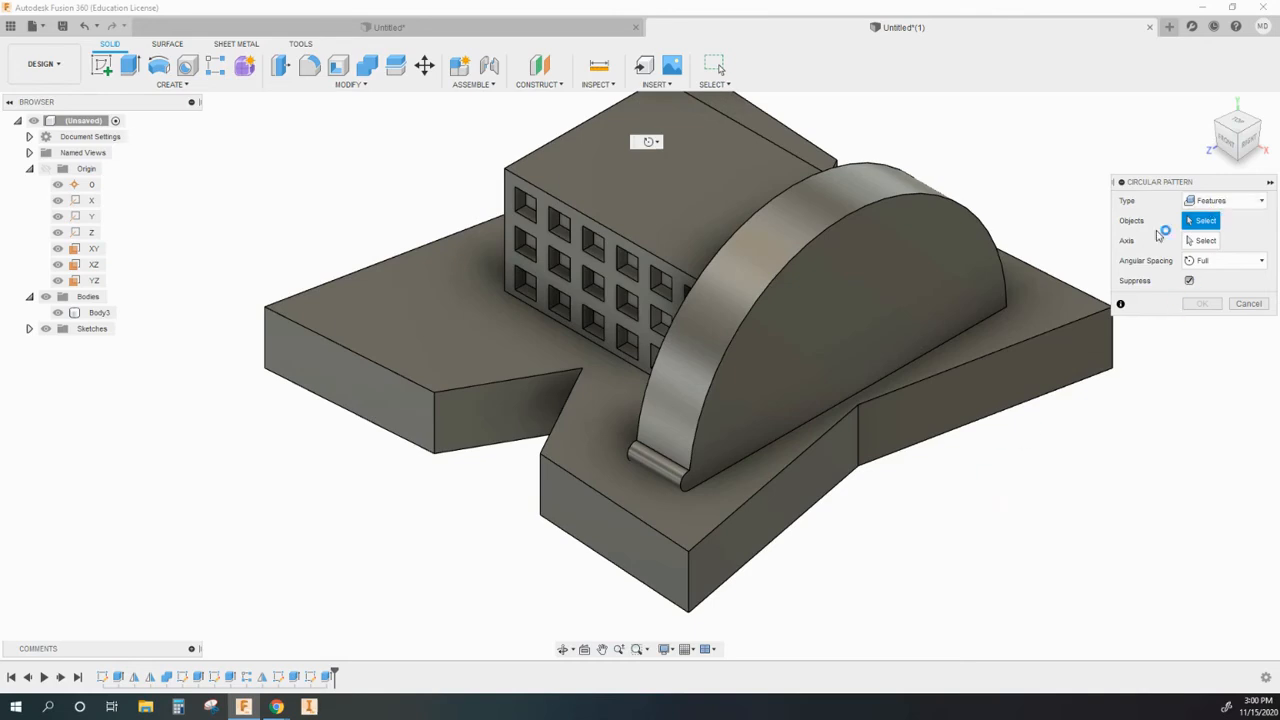
pyautogui.click(328, 677)
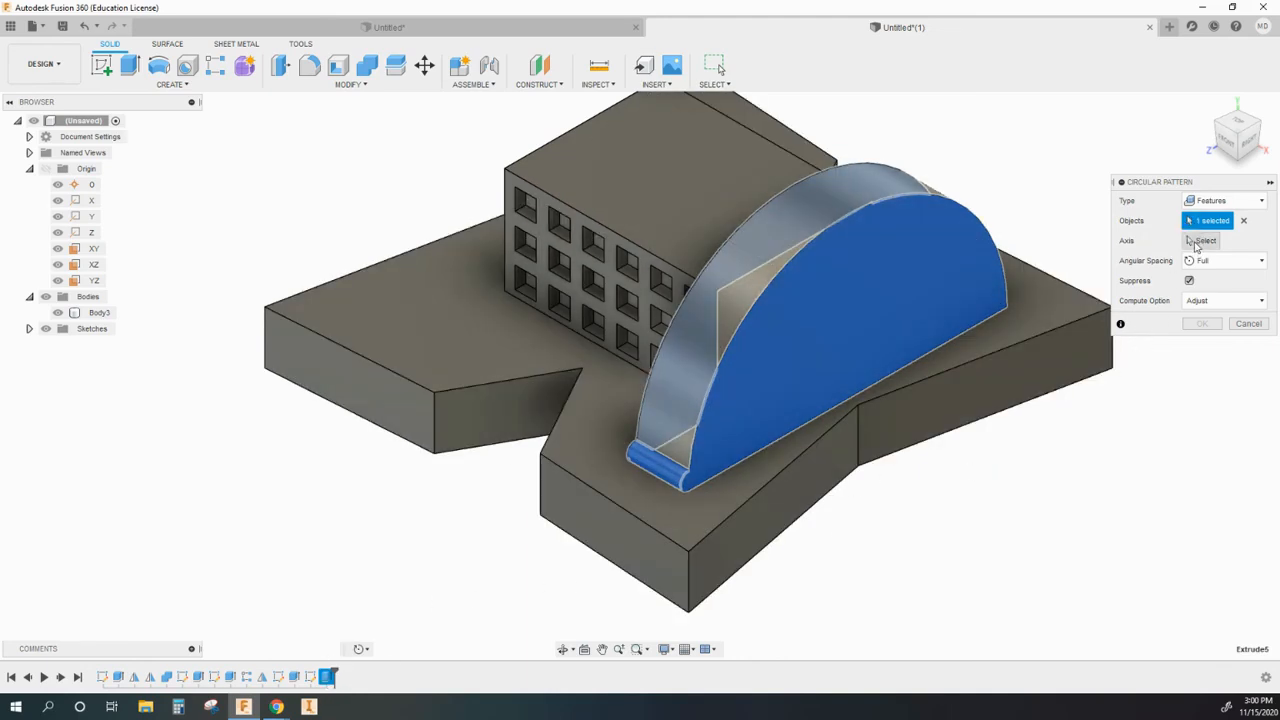
pyautogui.click(1199, 242)
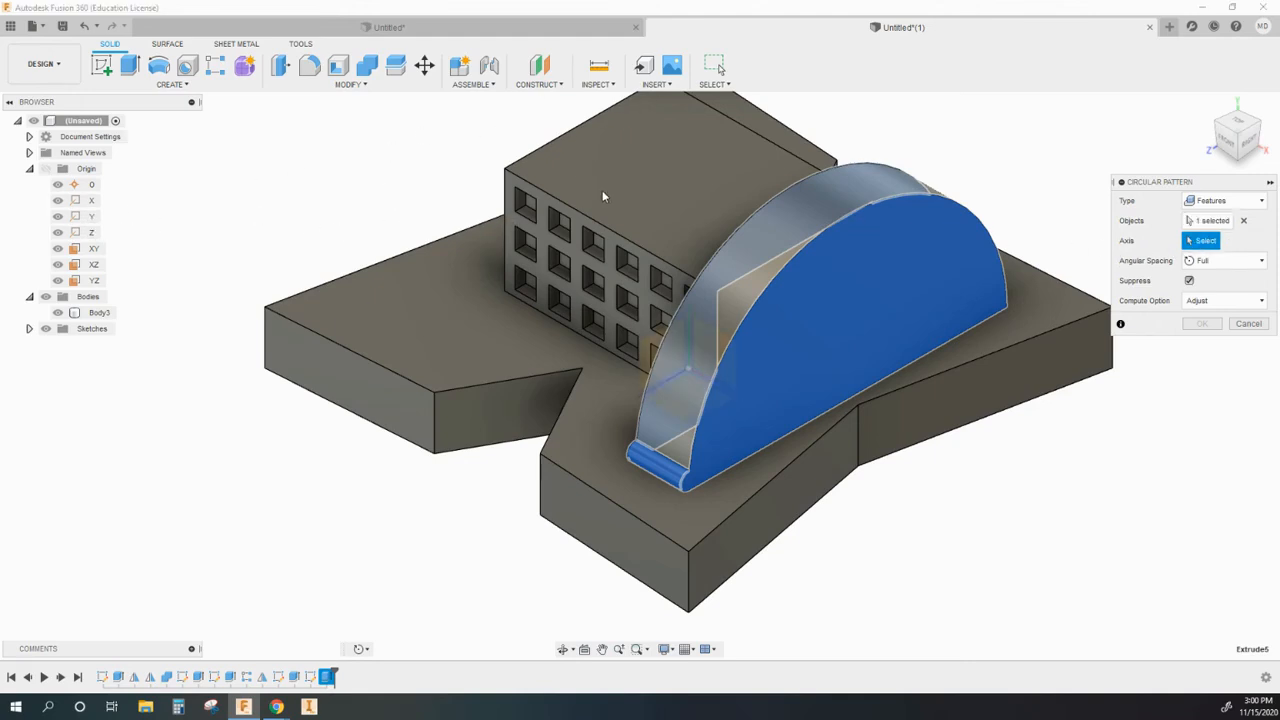
pyautogui.click(844, 194)
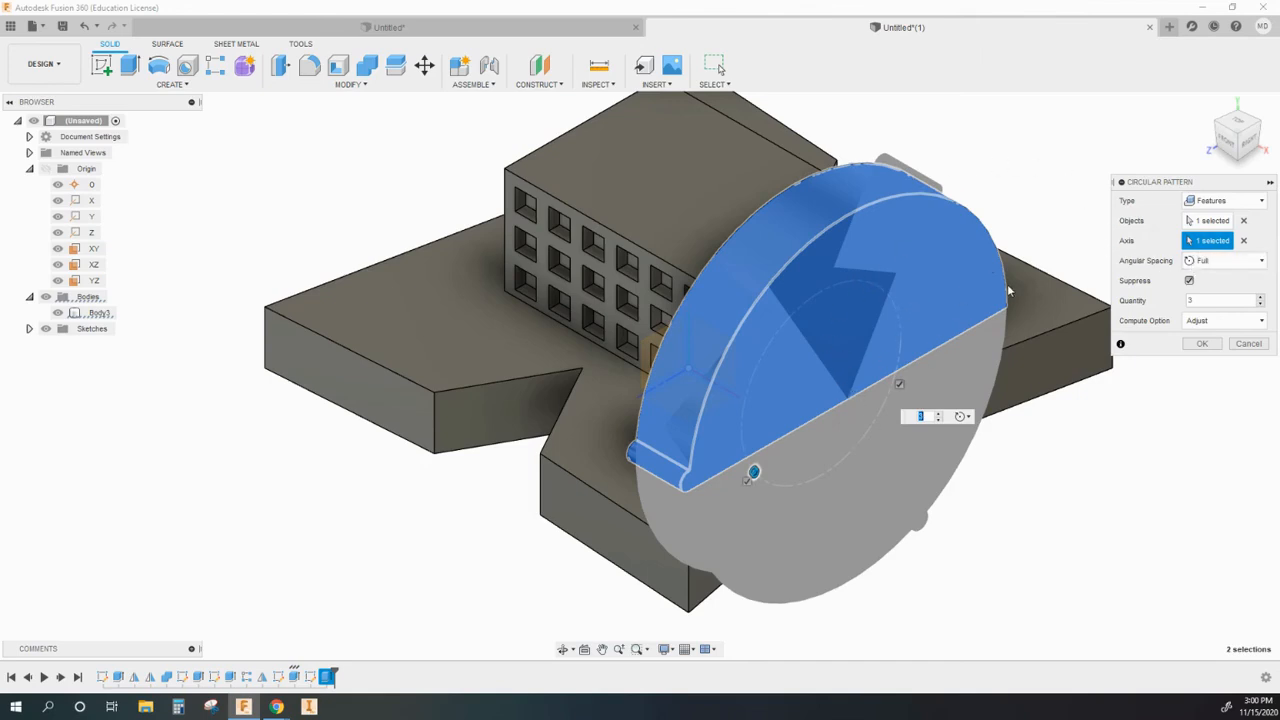
# Set the pattern's angular spacing to Angle with a total angle of -180 deg and a quantity of 12, and create it
pyautogui.click(1212, 262)
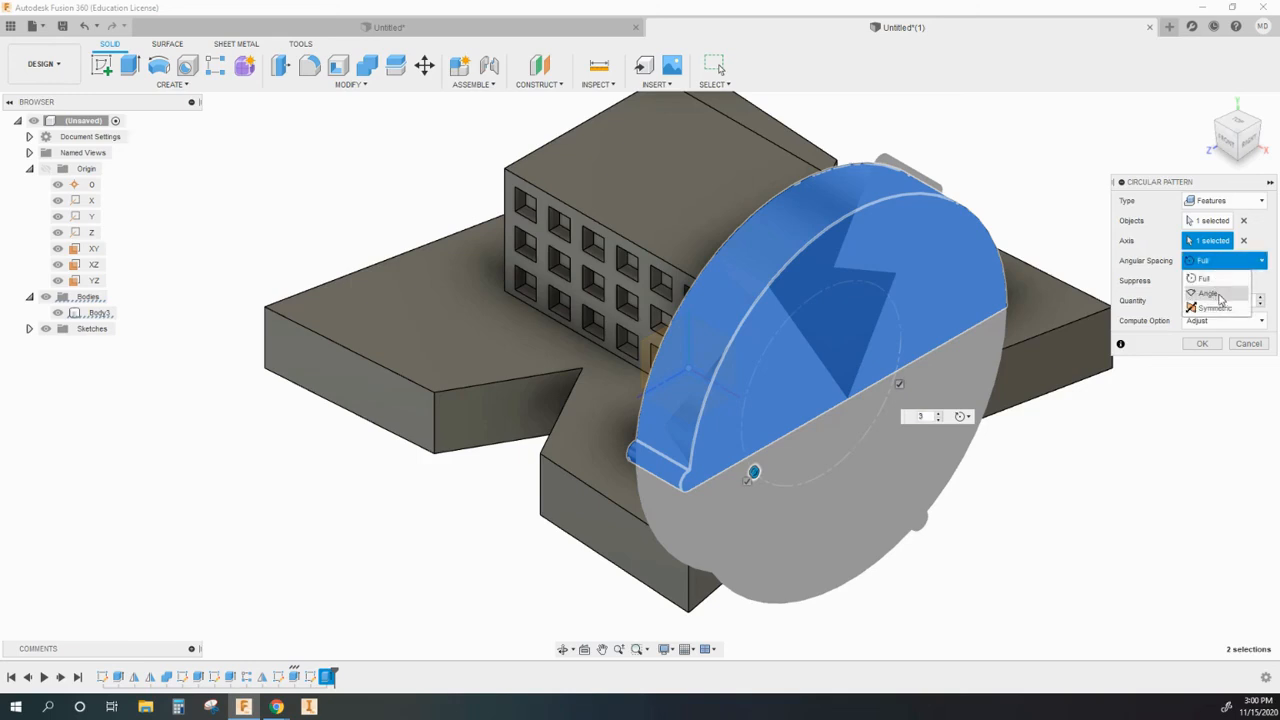
pyautogui.click(1220, 295)
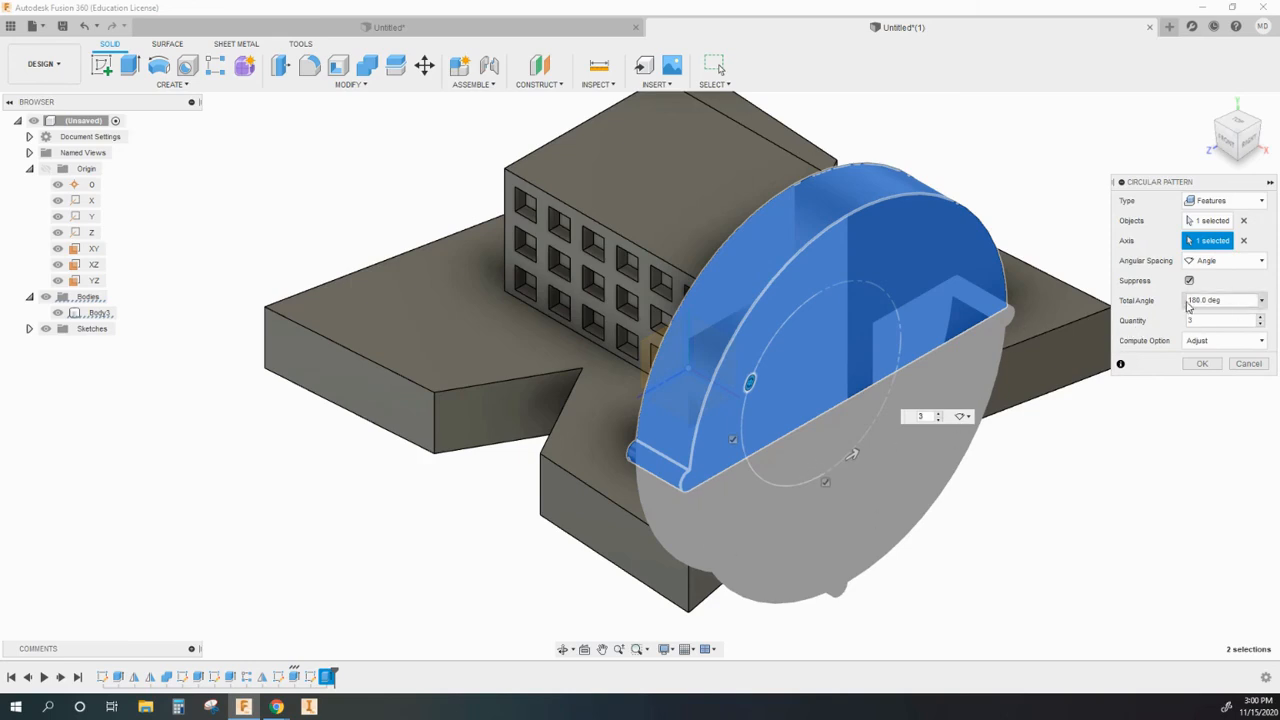
pyautogui.write('-')
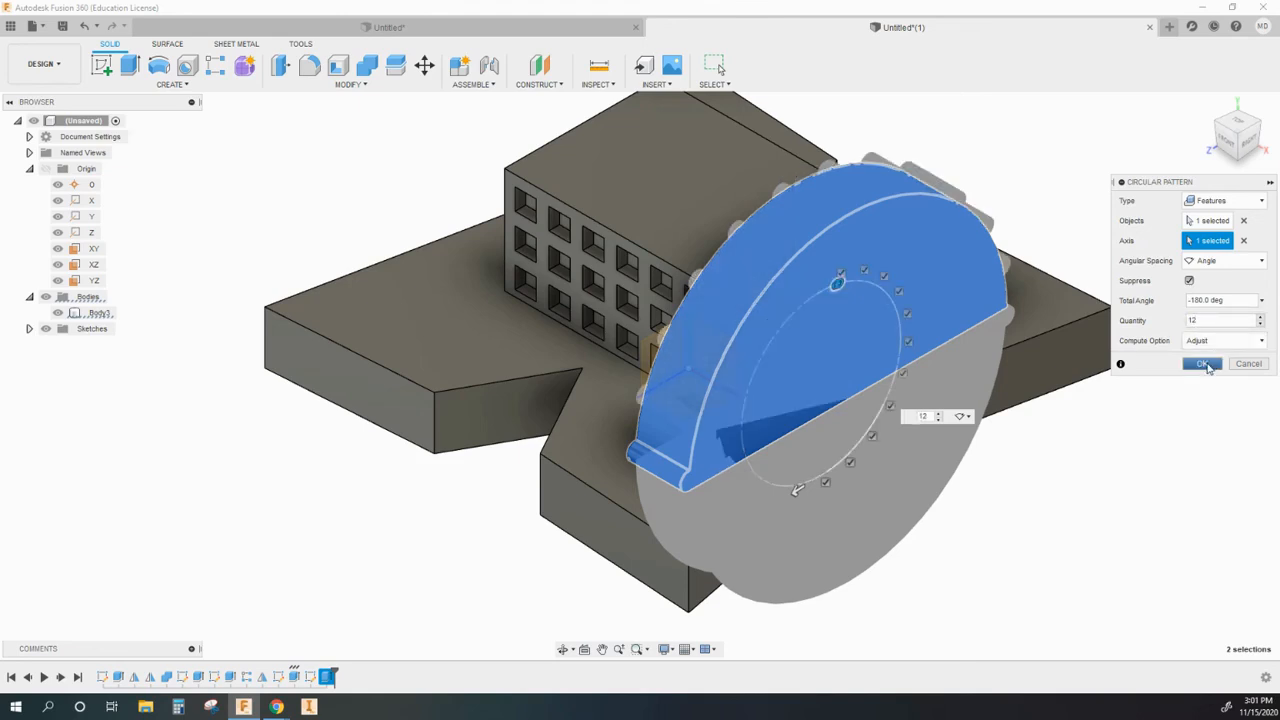
pyautogui.click(1204, 364)
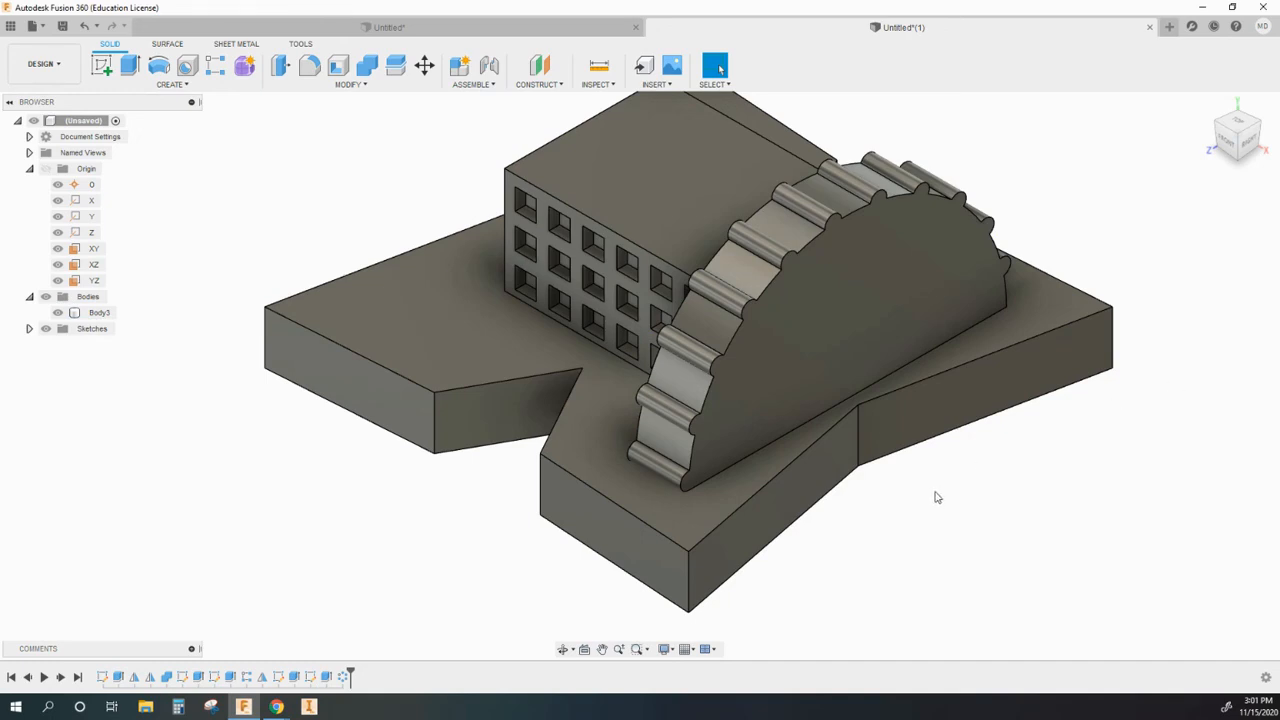
# Mirror the half-disc extrude, the rib extrude and its circular pattern across the YZ origin plane to the block's opposite end
pyautogui.scroll(-2, 940, 503)
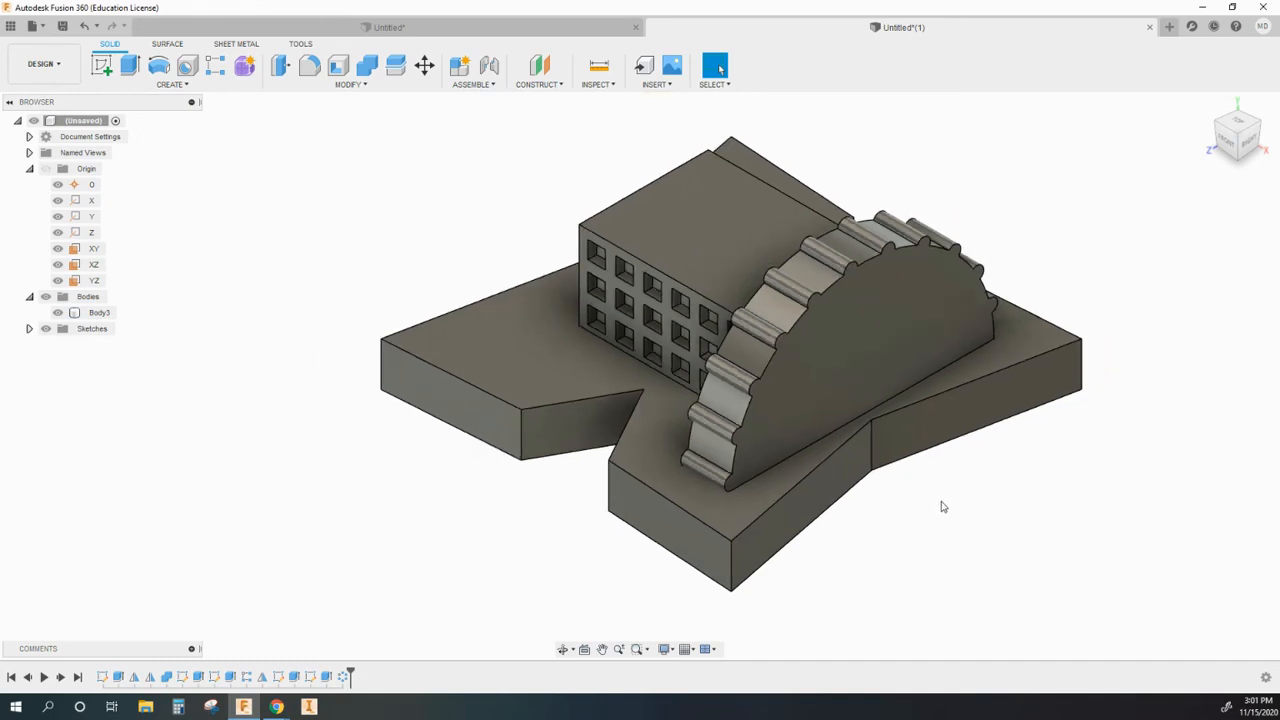
pyautogui.click(170, 85)
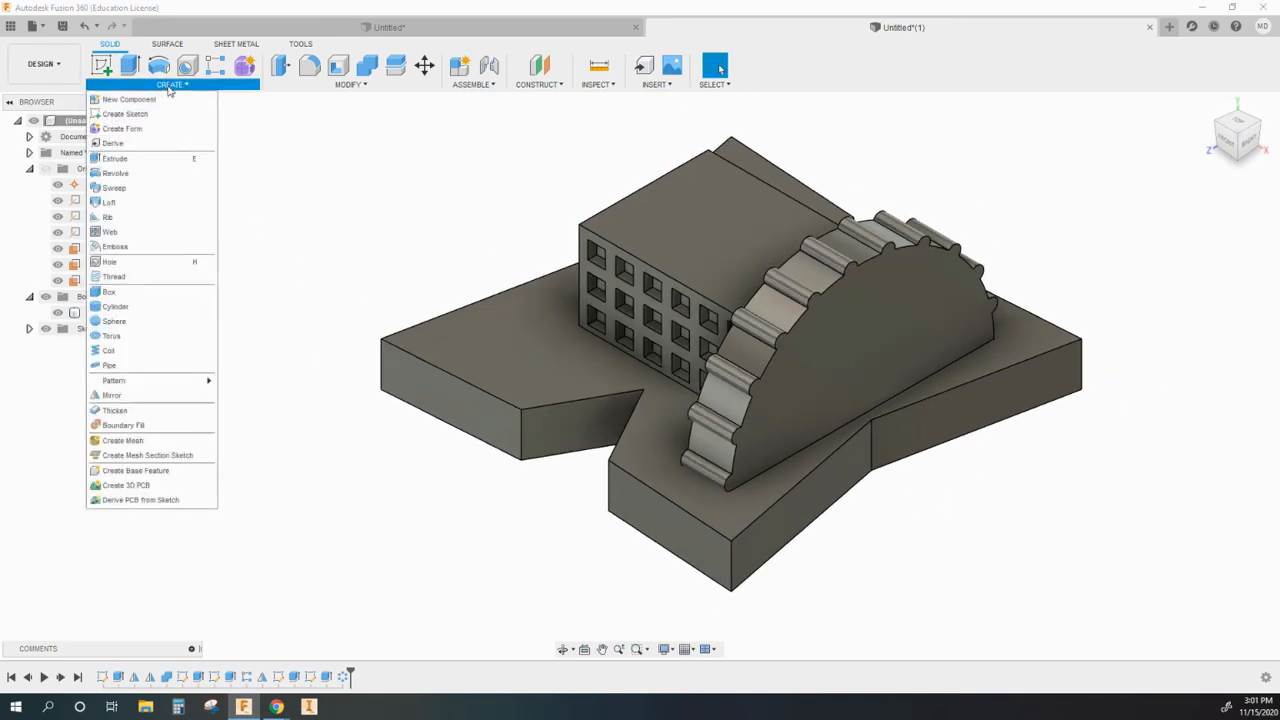
pyautogui.click(144, 398)
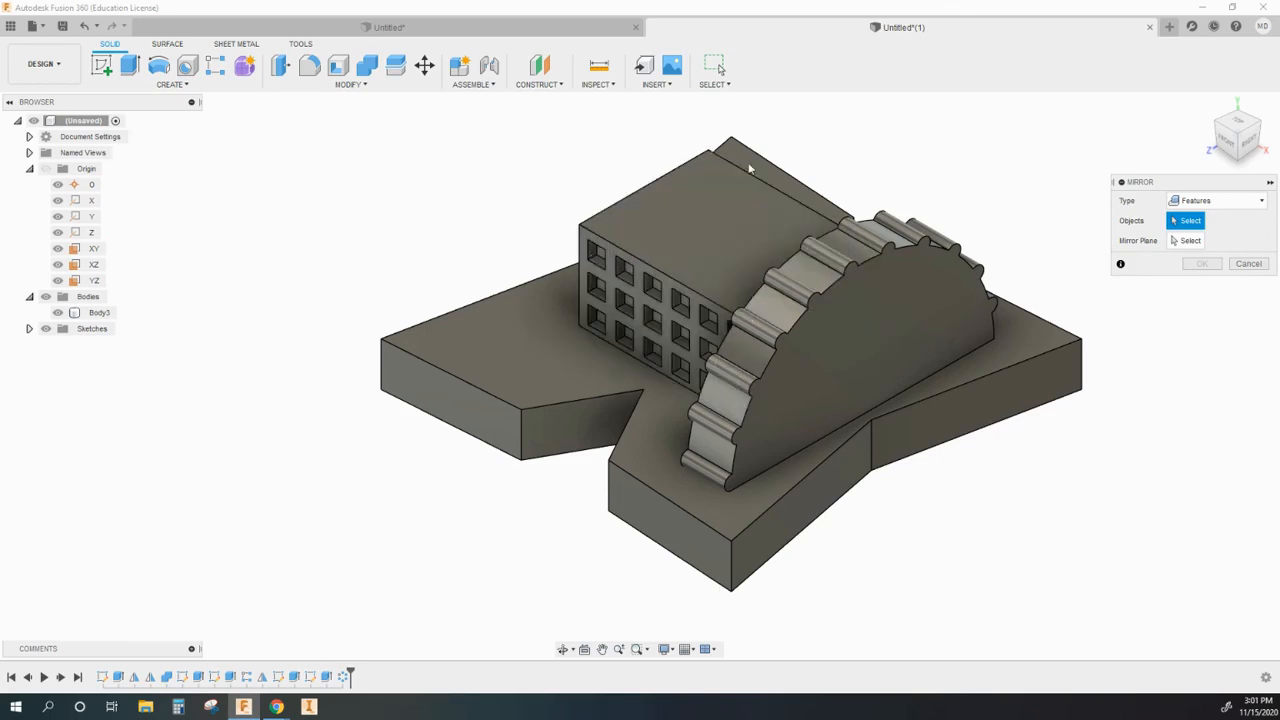
pyautogui.click(343, 677)
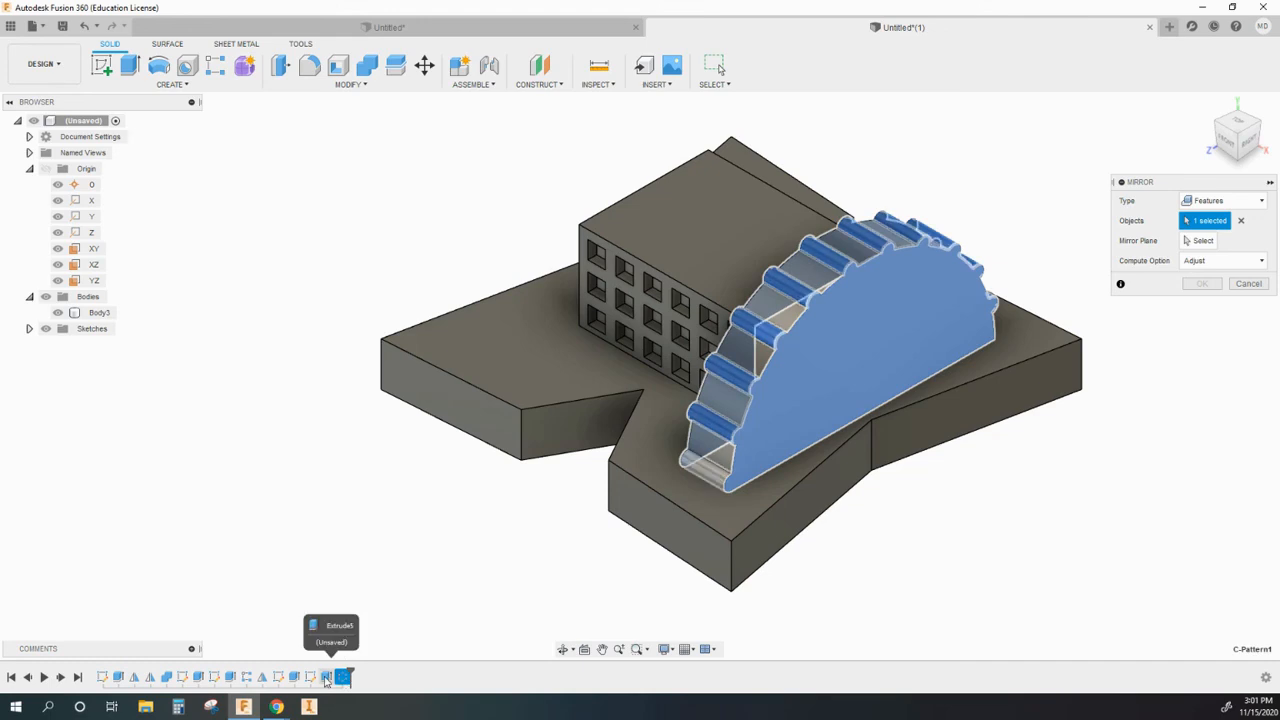
pyautogui.click(325, 678)
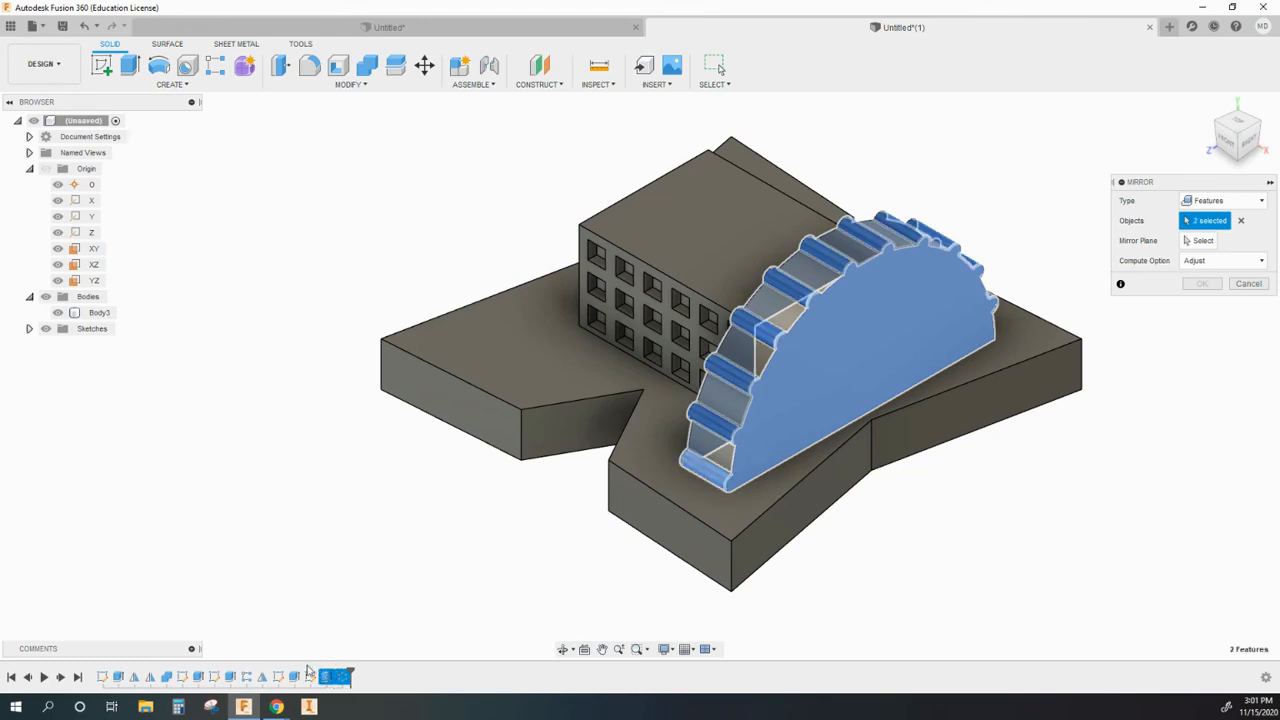
pyautogui.click(294, 678)
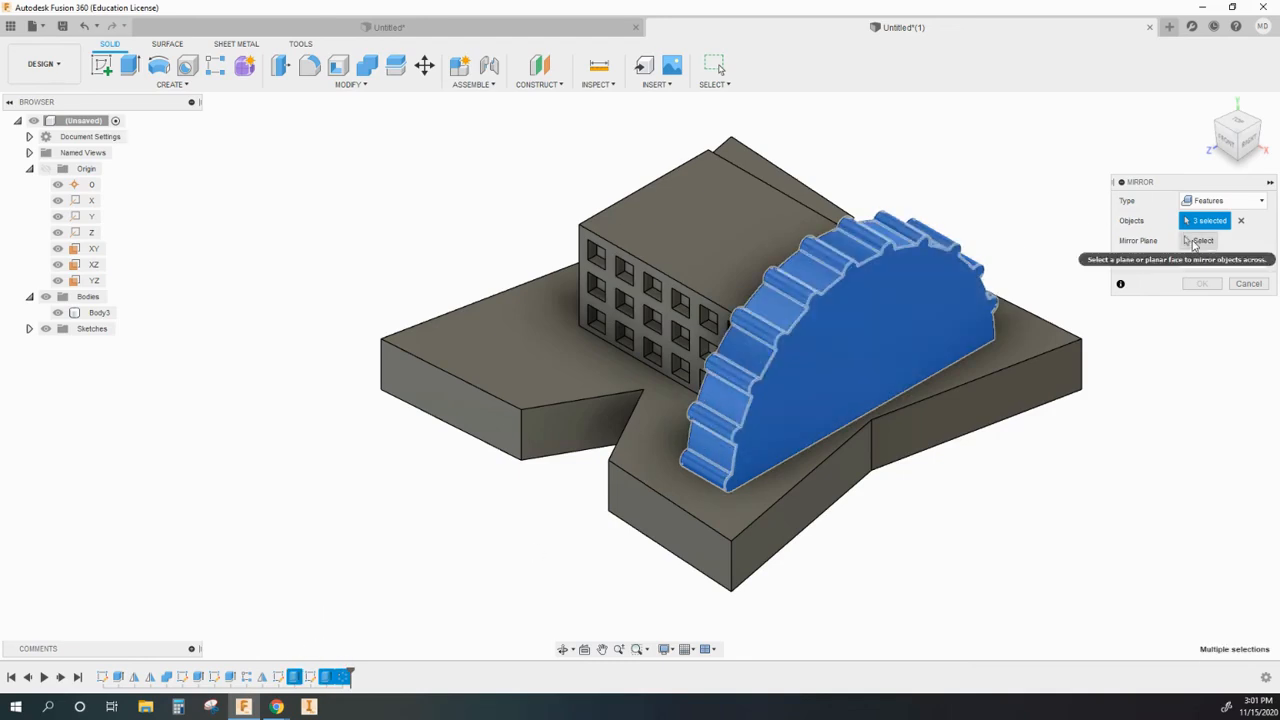
pyautogui.click(1196, 241)
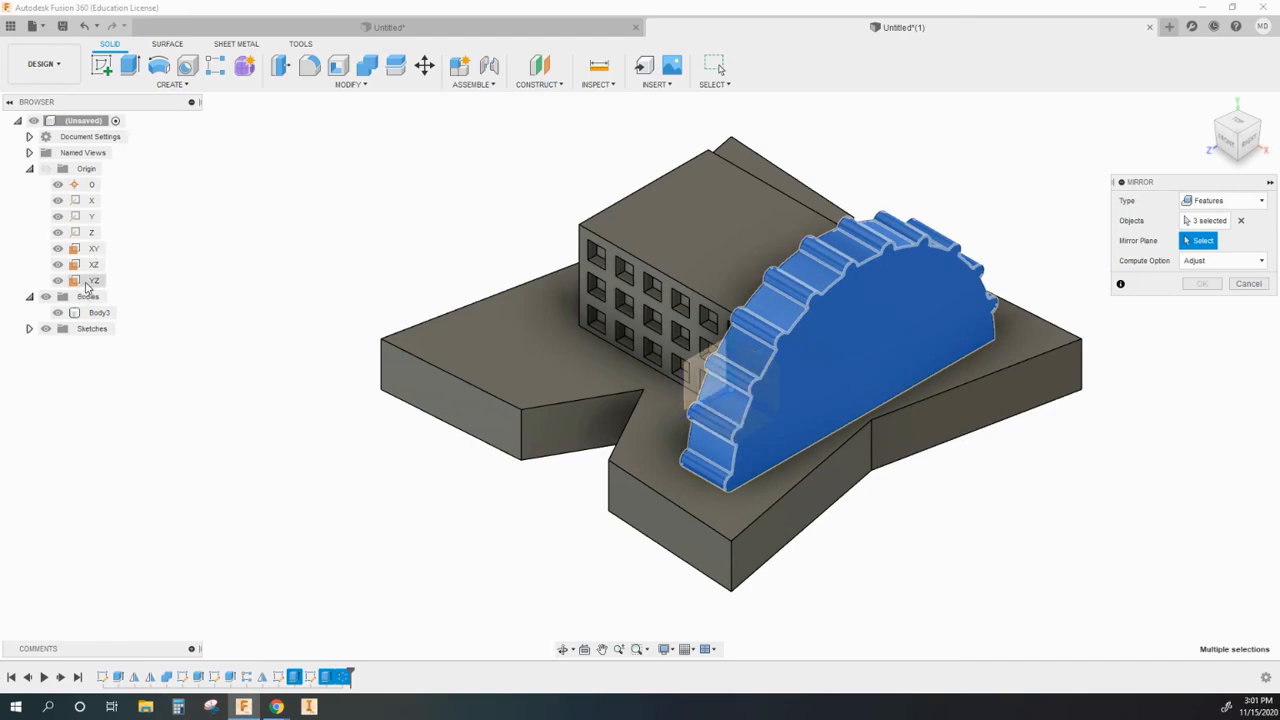
pyautogui.click(87, 284)
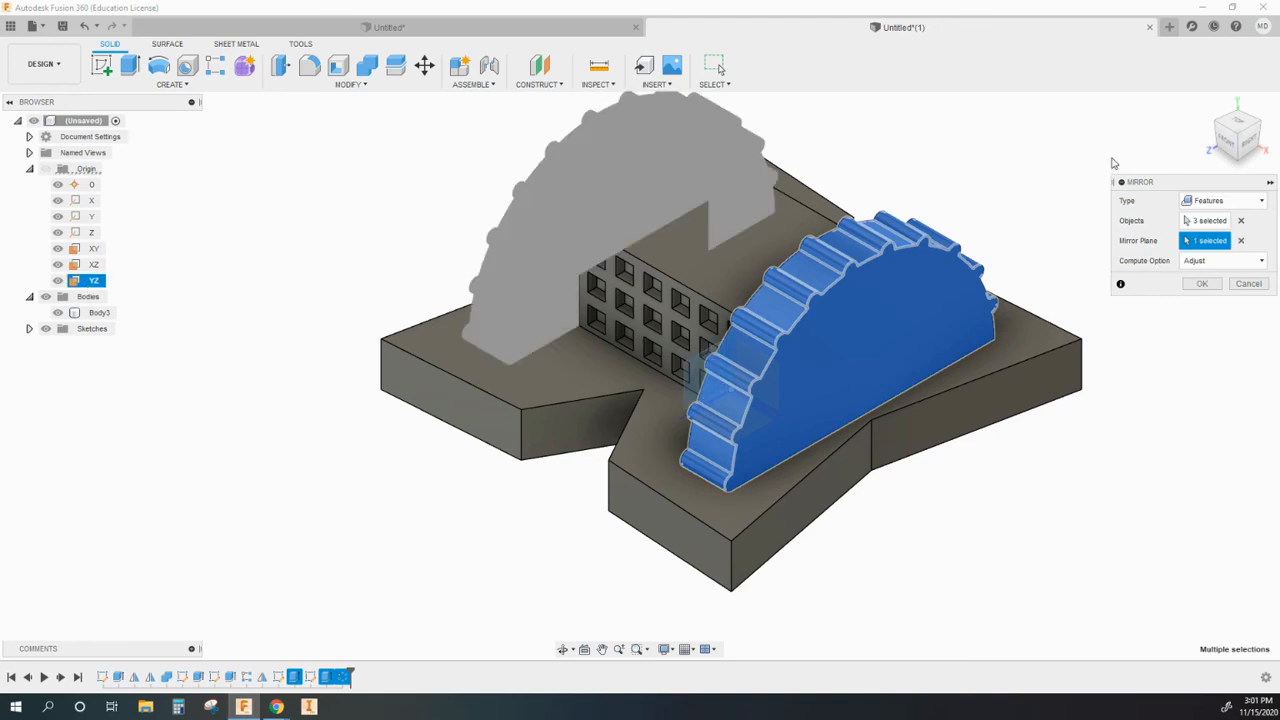
pyautogui.click(1216, 128)
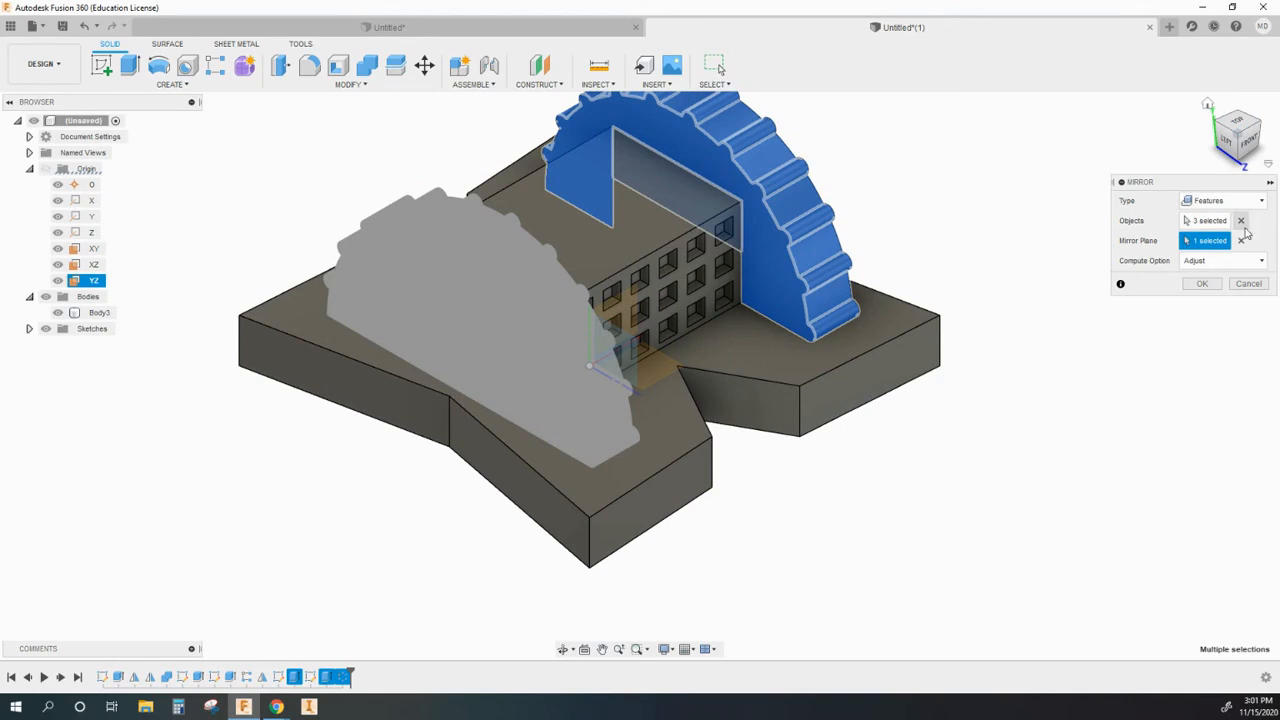
pyautogui.click(1202, 284)
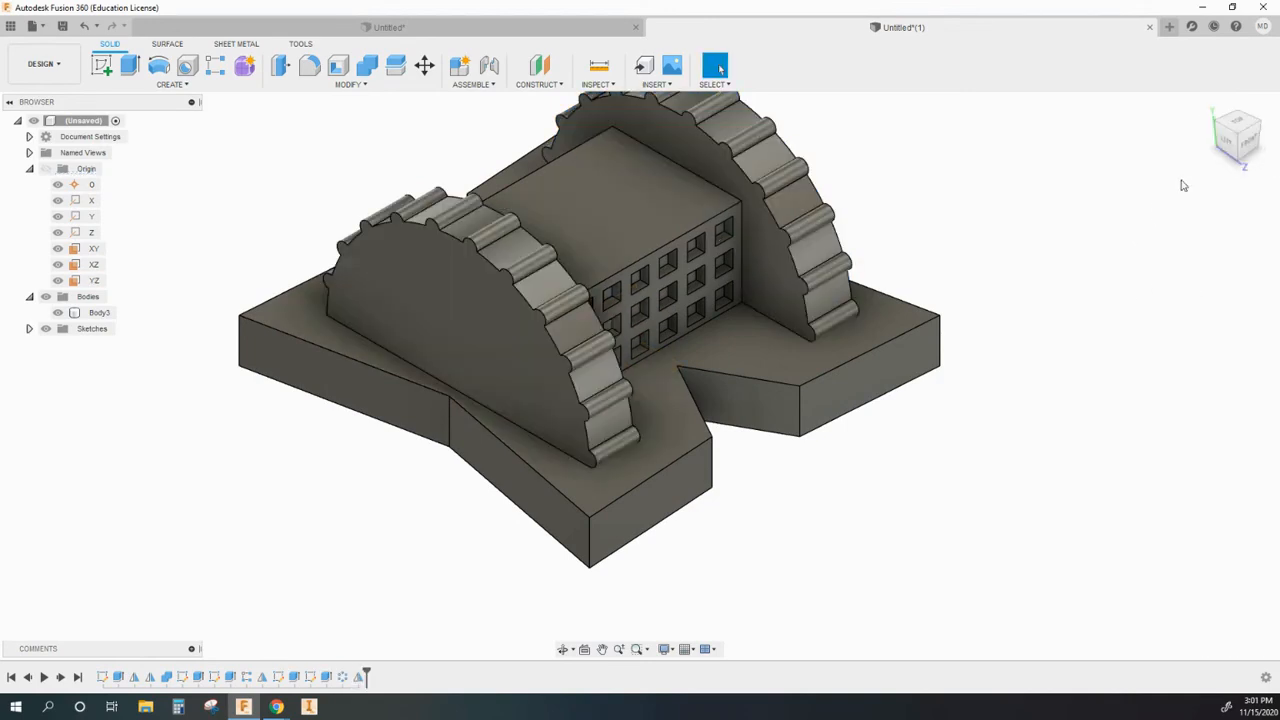
pyautogui.click(1209, 107)
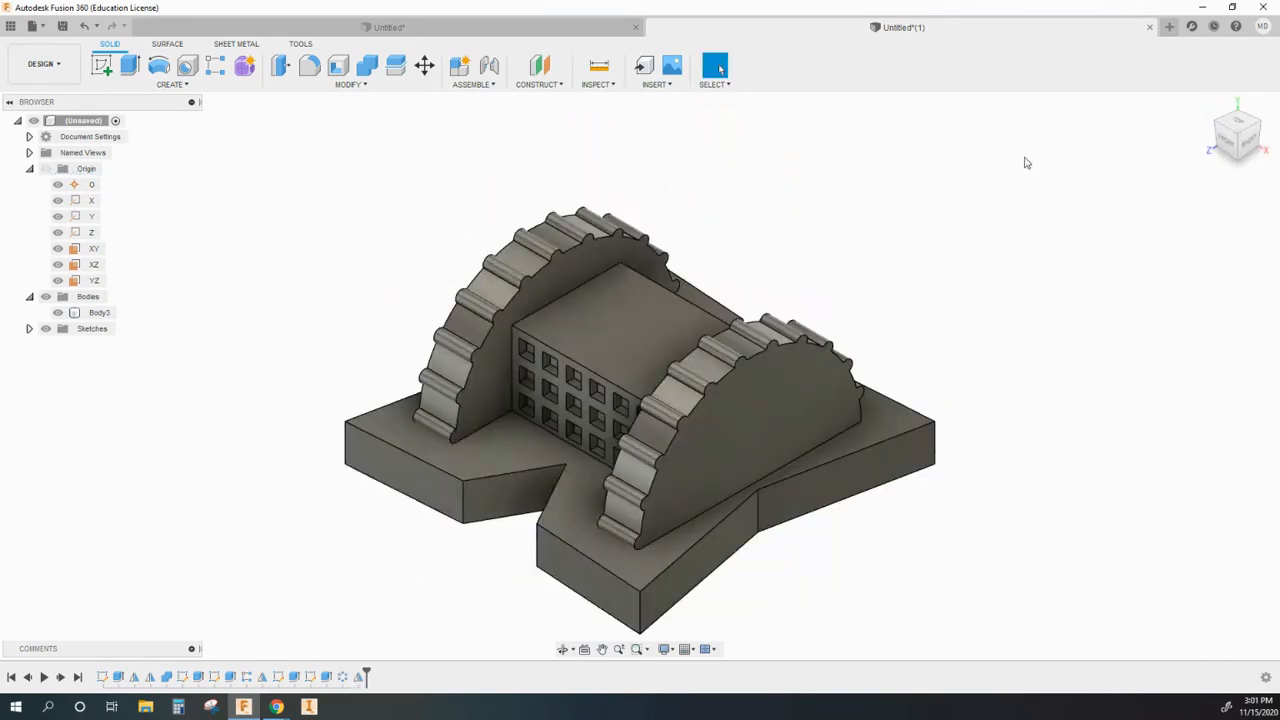